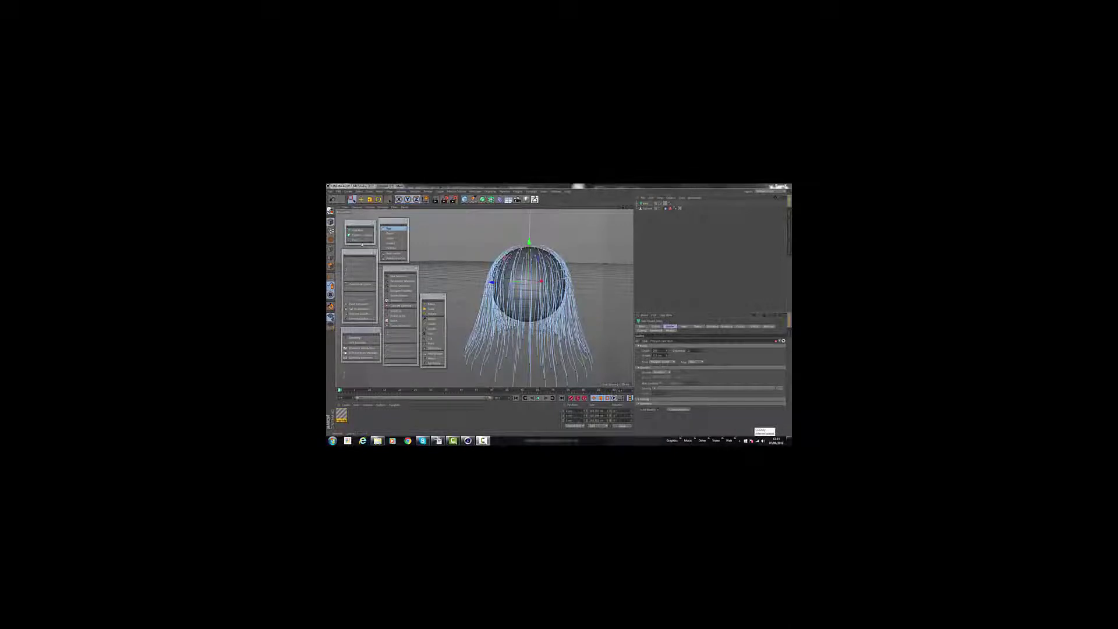
Step: Detach the Hair Objects commands as a floating palette and close that duplicate palette
click(415, 191)
mouse_move(423, 224)
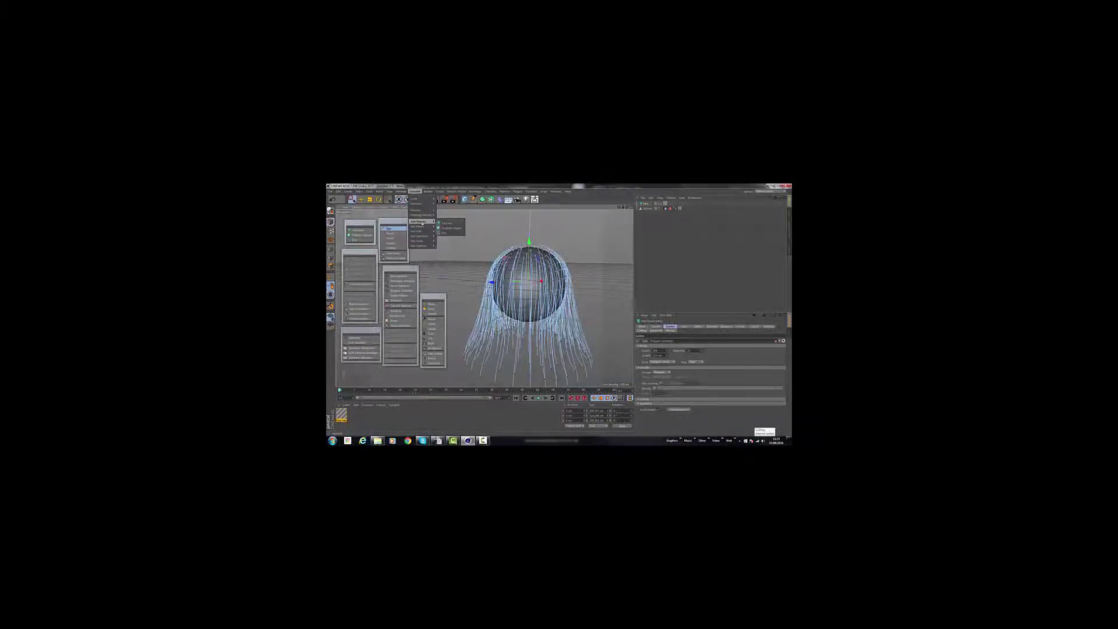
click(448, 220)
drag(447, 214, 426, 226)
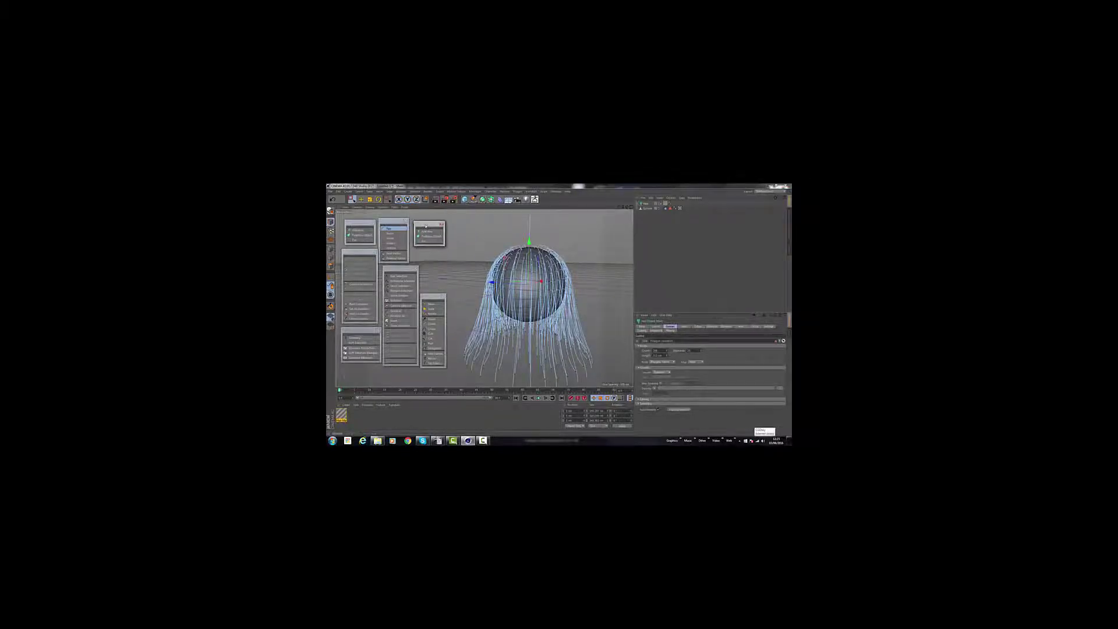
click(442, 224)
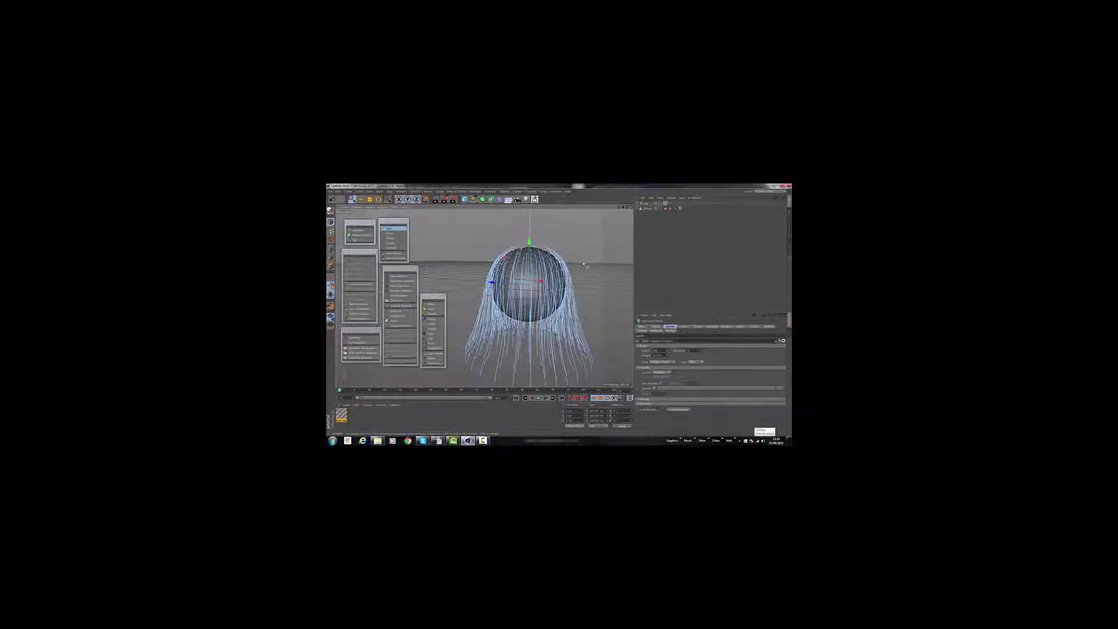
Step: Show the sphere's stored polygon selection and examine from several angles how the hair guides are rooted across it
click(670, 209)
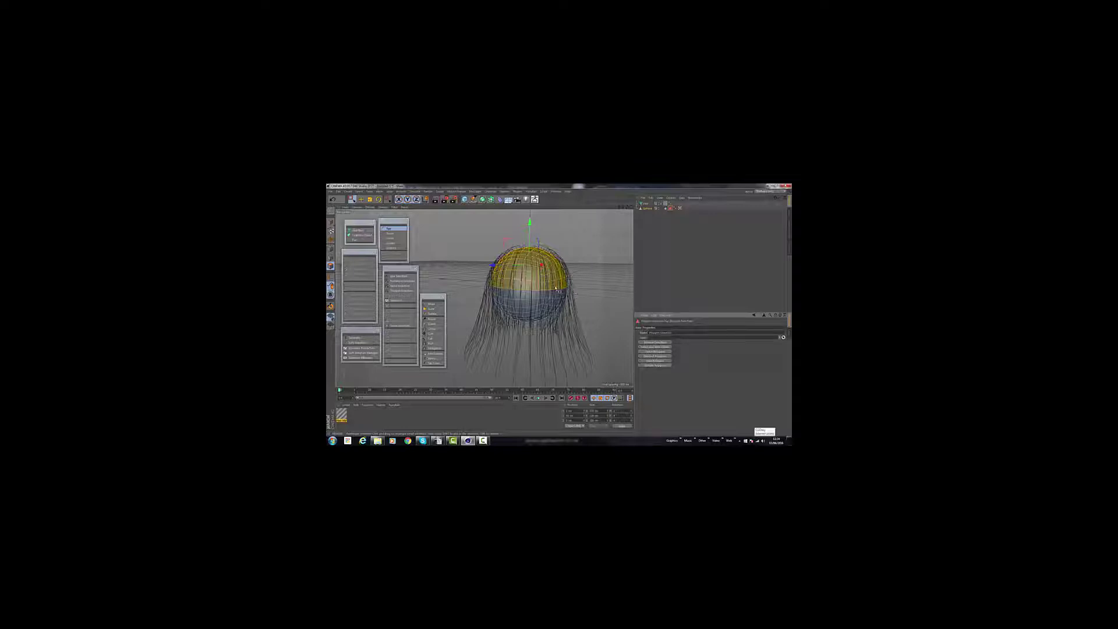
alt+drag(558, 291, 580, 289)
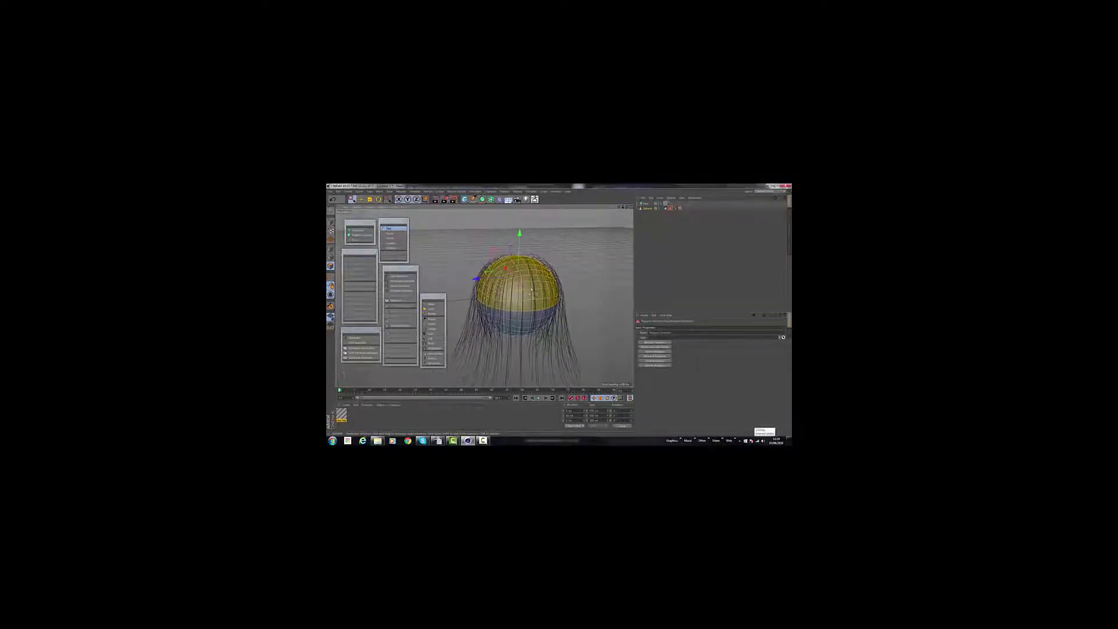
scroll(537, 245, up, 4)
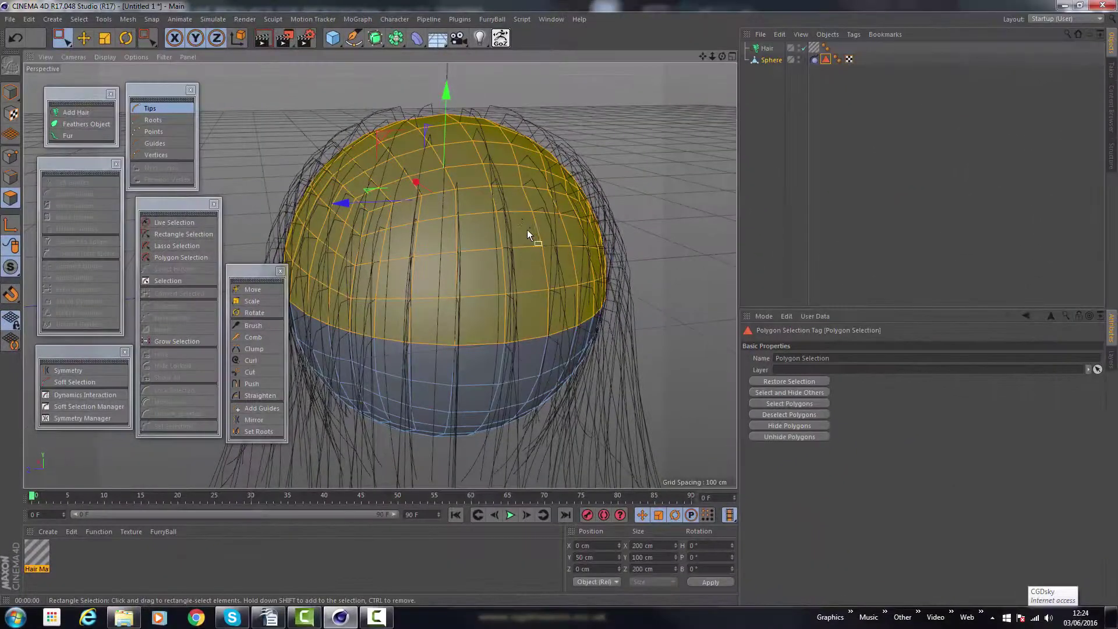
mouse_move(528, 256)
alt+right_down()
mouse_move(556, 254)
mouse_move(501, 264)
mouse_move(483, 284)
alt+right_up()
alt+drag(482, 284, 475, 226)
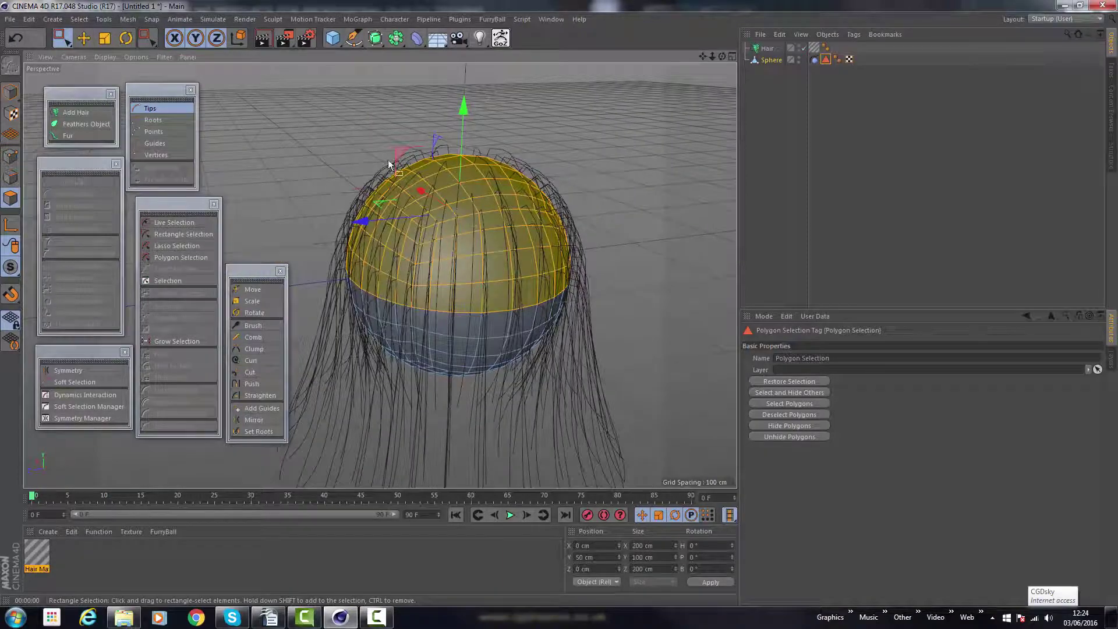
mouse_move(492, 274)
alt+mouse_down()
mouse_move(595, 270)
mouse_move(483, 275)
alt+mouse_up()
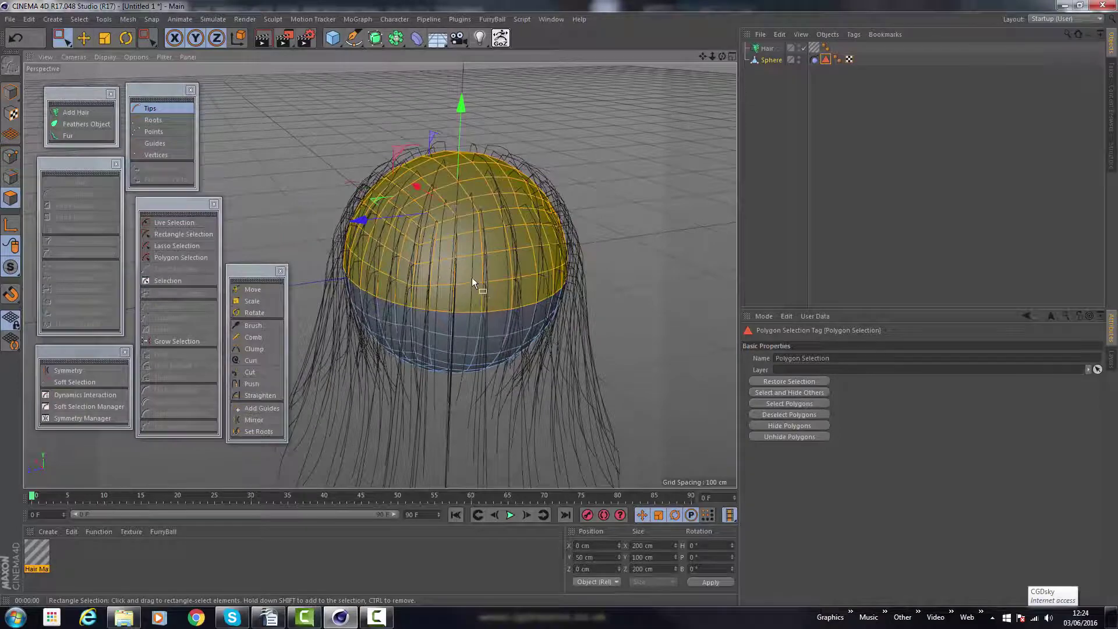
alt+right_drag(469, 270, 501, 272)
alt+drag(455, 274, 514, 297)
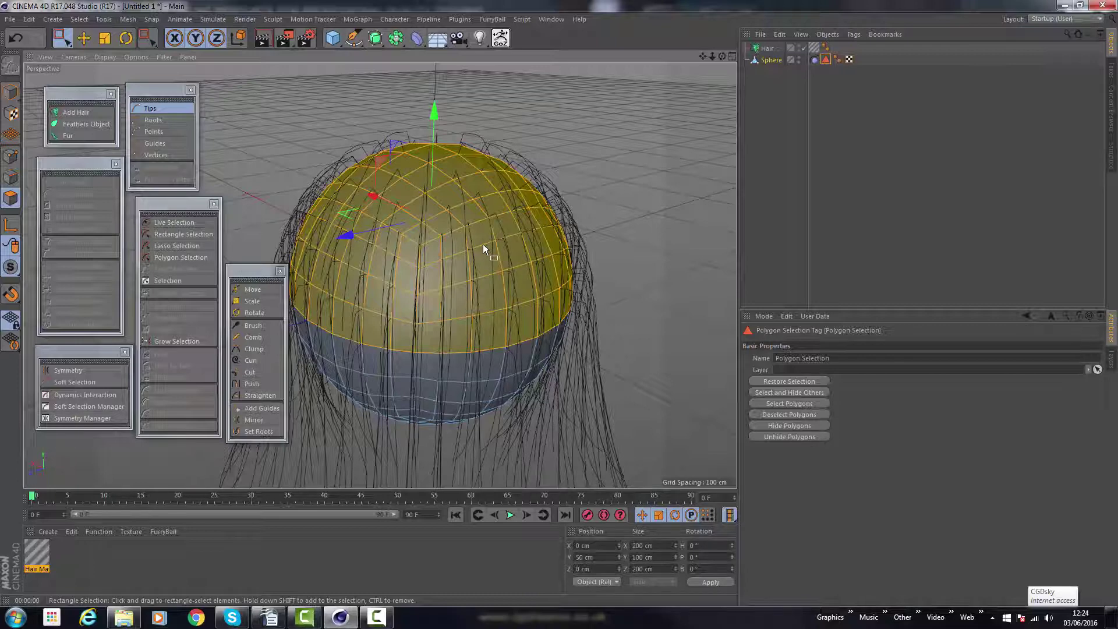
mouse_move(475, 266)
alt+mouse_down()
mouse_move(461, 267)
mouse_move(599, 254)
mouse_move(489, 283)
mouse_move(461, 271)
mouse_move(459, 291)
mouse_move(478, 309)
mouse_move(477, 266)
alt+mouse_up()
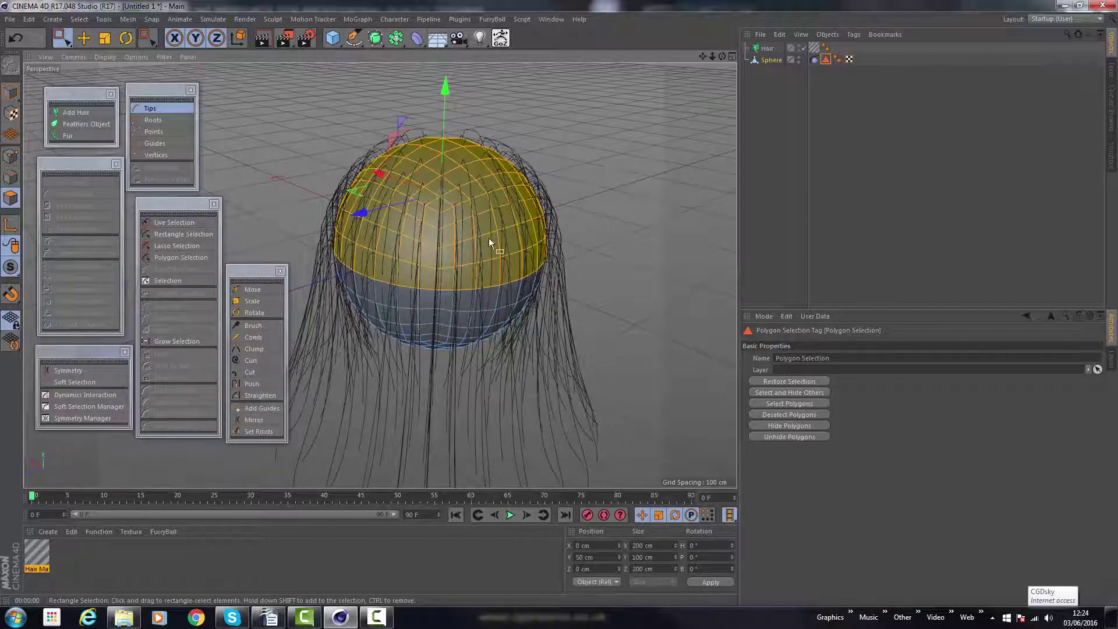
alt+drag(473, 261, 480, 292)
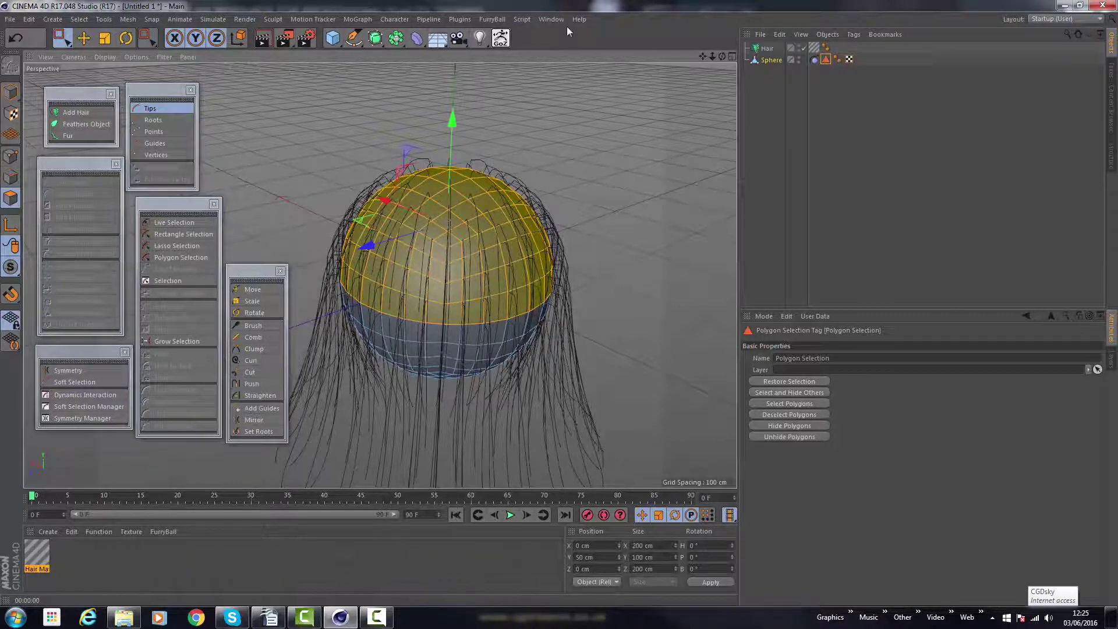
Step: Open the Picture Viewer and examine the spots around the hair roots in the rendered image
click(551, 19)
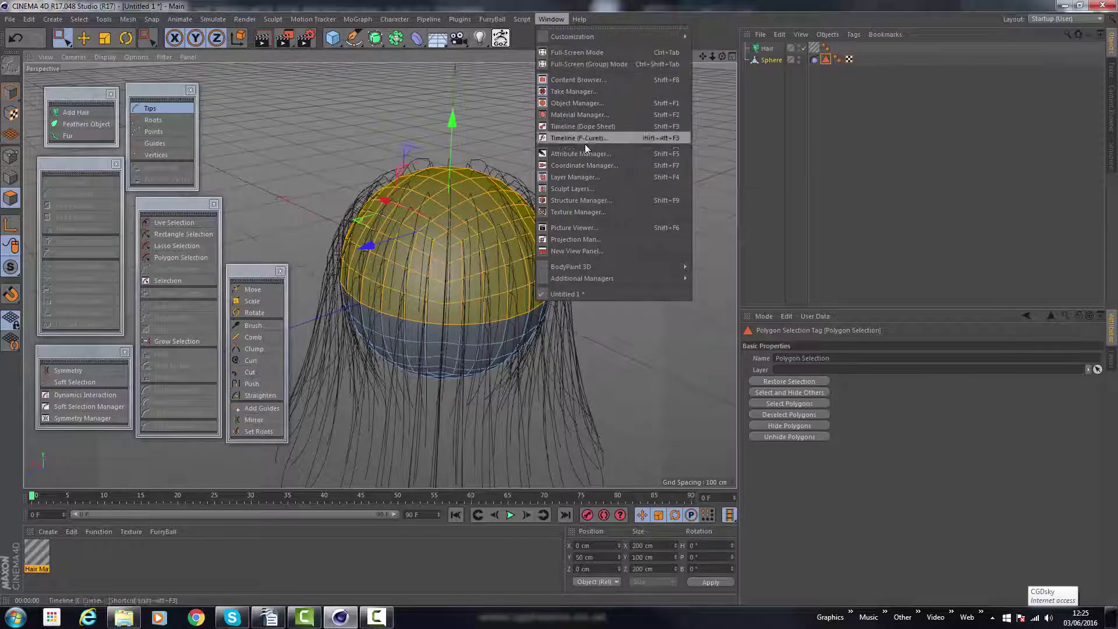
click(602, 228)
drag(401, 117, 419, 59)
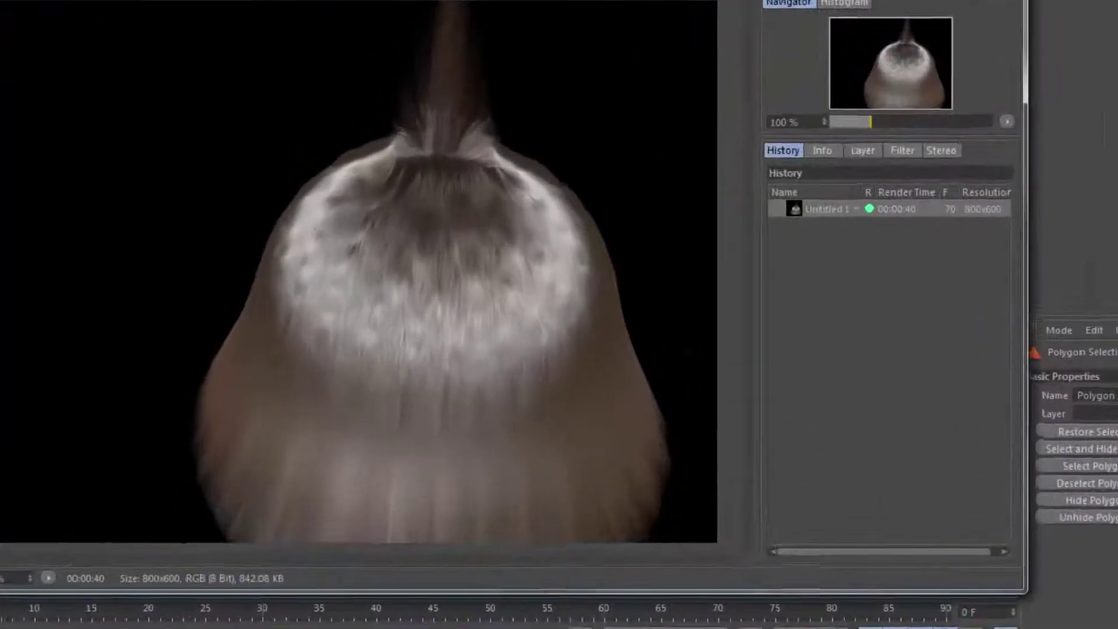
key(ctrl+shift+d)
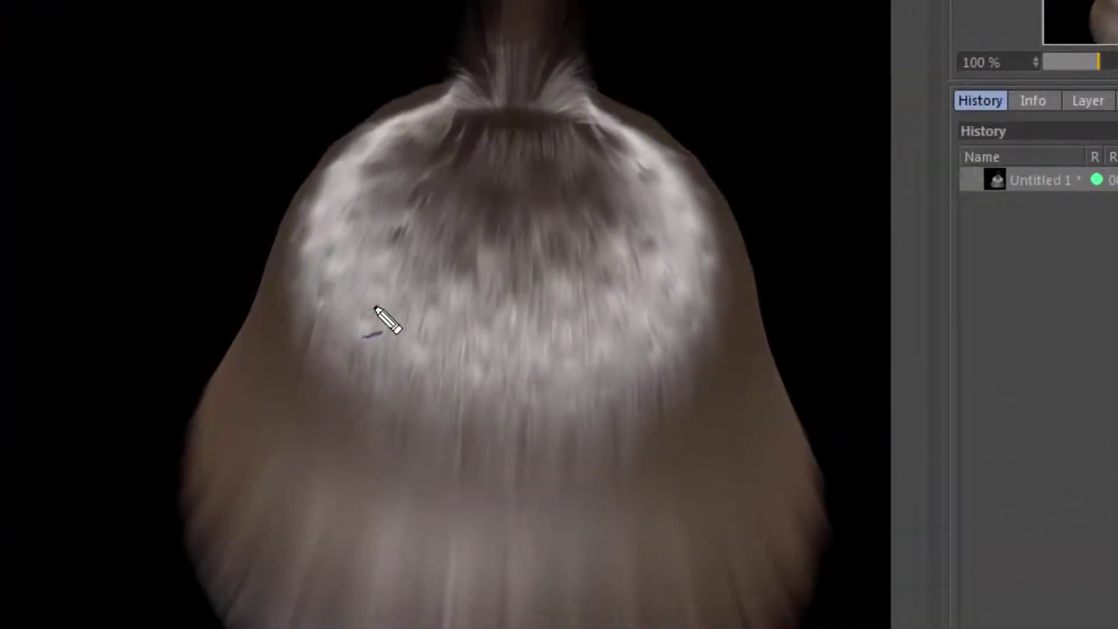
mouse_move(370, 291)
mouse_down()
mouse_move(493, 347)
mouse_move(520, 329)
mouse_move(543, 369)
mouse_up()
drag(573, 332, 566, 338)
mouse_move(555, 293)
mouse_down()
mouse_move(629, 306)
mouse_move(657, 341)
mouse_up()
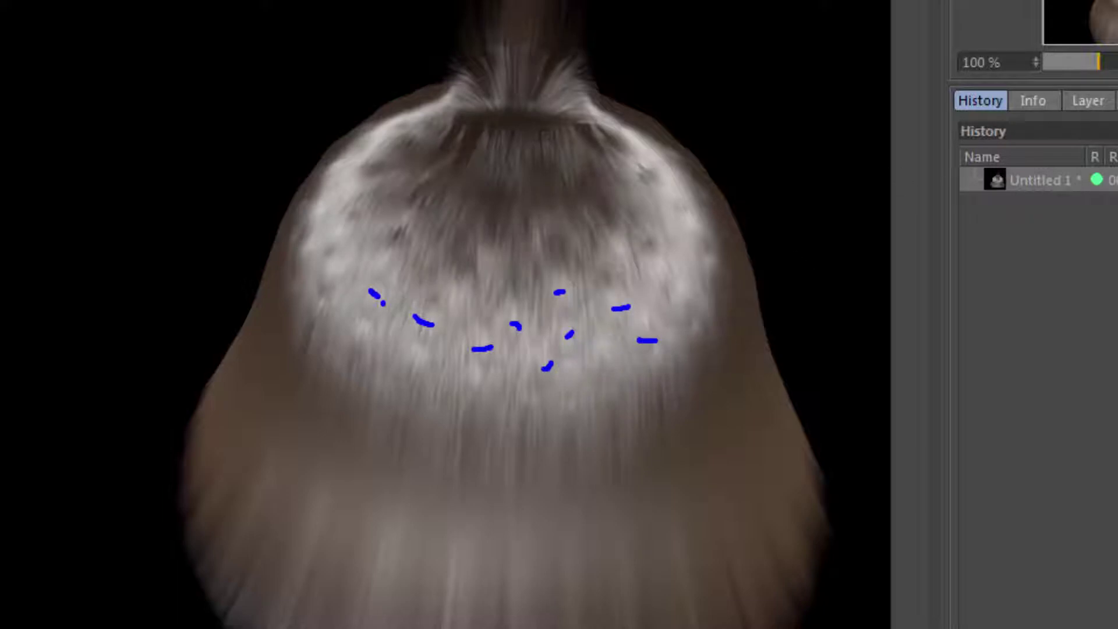
key(Escape)
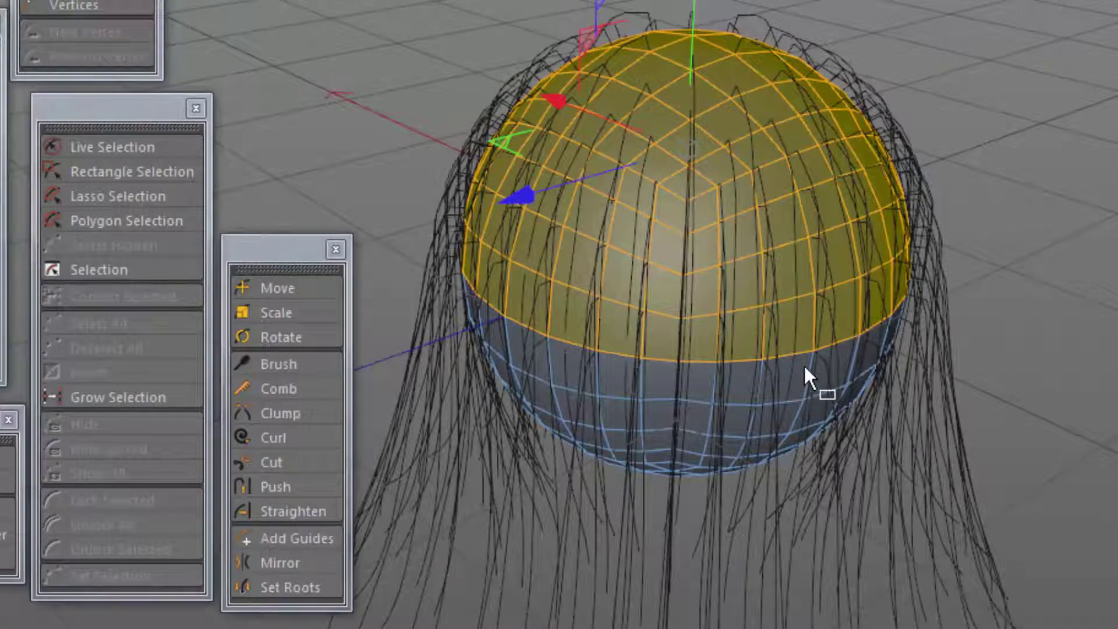
Step: Set the Hair object's hair count to 60000 and render the view
alt+drag(805, 373, 805, 416)
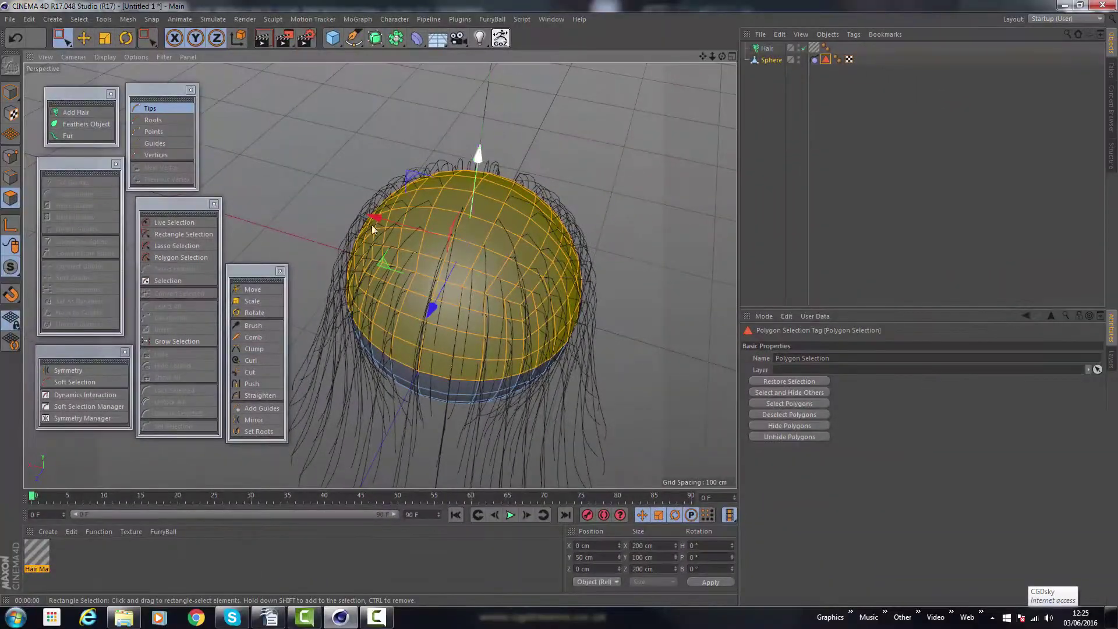
click(762, 49)
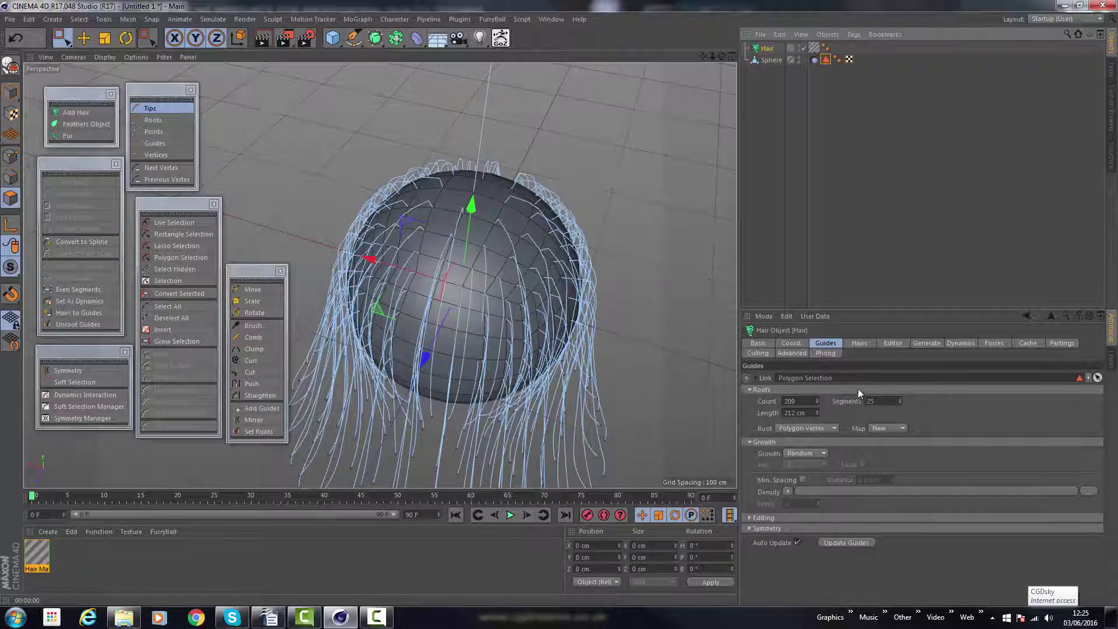
click(859, 343)
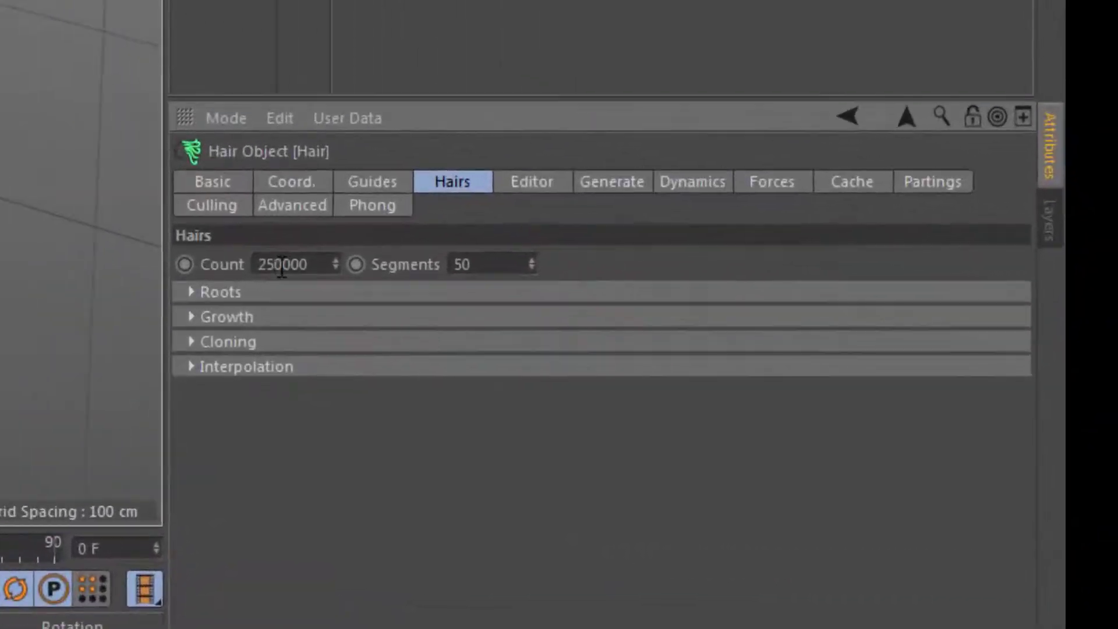
drag(261, 265, 278, 269)
drag(282, 264, 263, 261)
key(Right)
key(BackSpace)
key(BackSpace)
text(6)
key(ctrl+r)
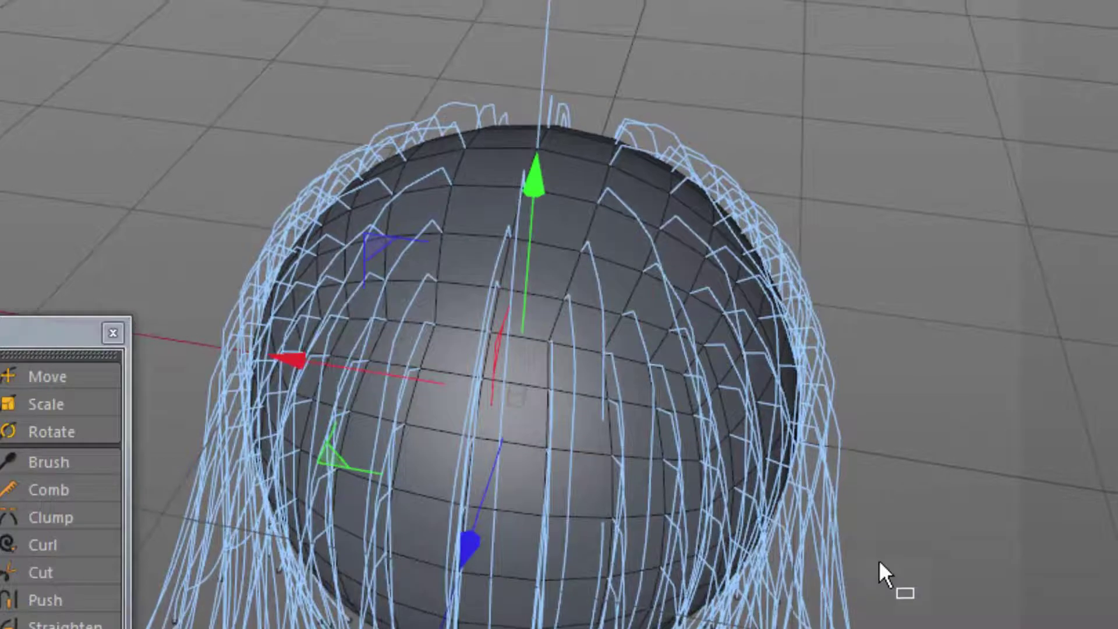
Step: Expand the Hair object's cloning settings and set its editor display to Hair Lines
alt+middle_drag(879, 561, 832, 502)
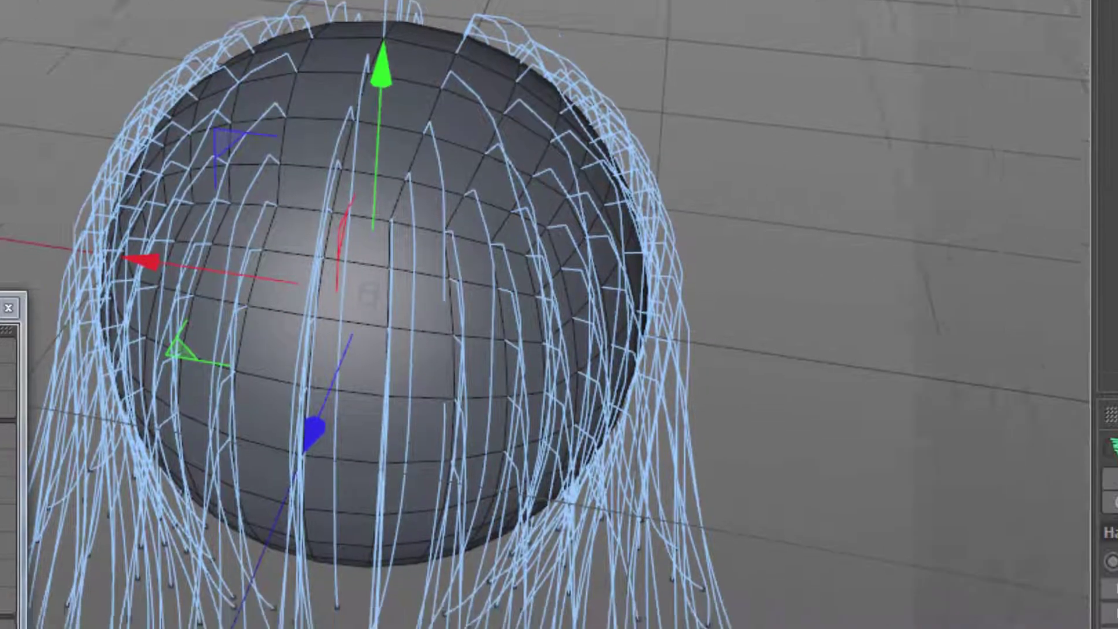
click(853, 352)
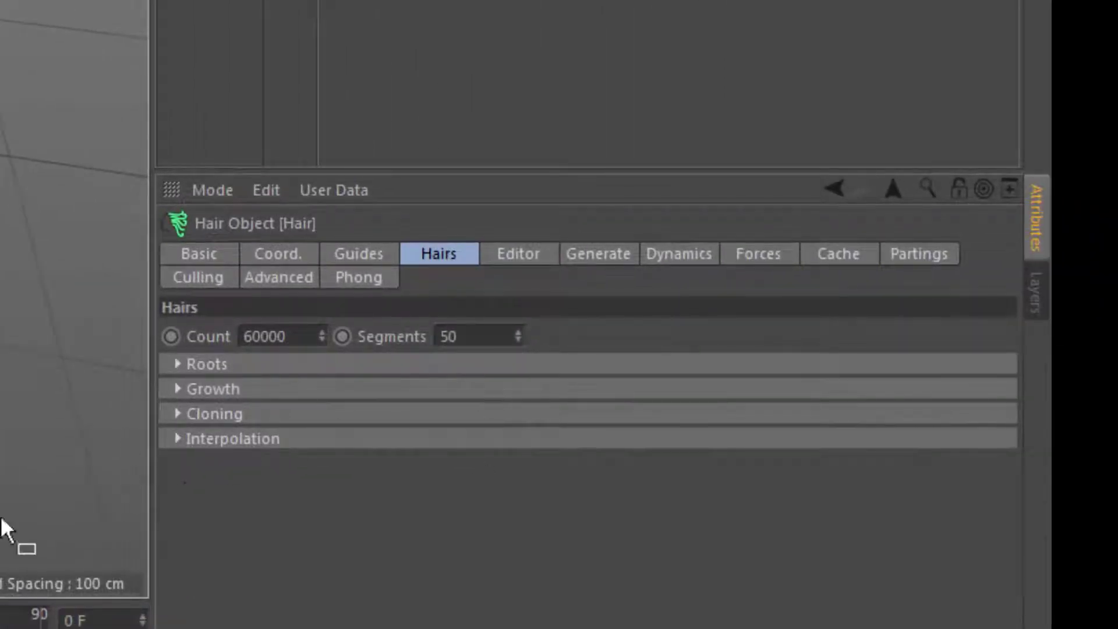
click(178, 415)
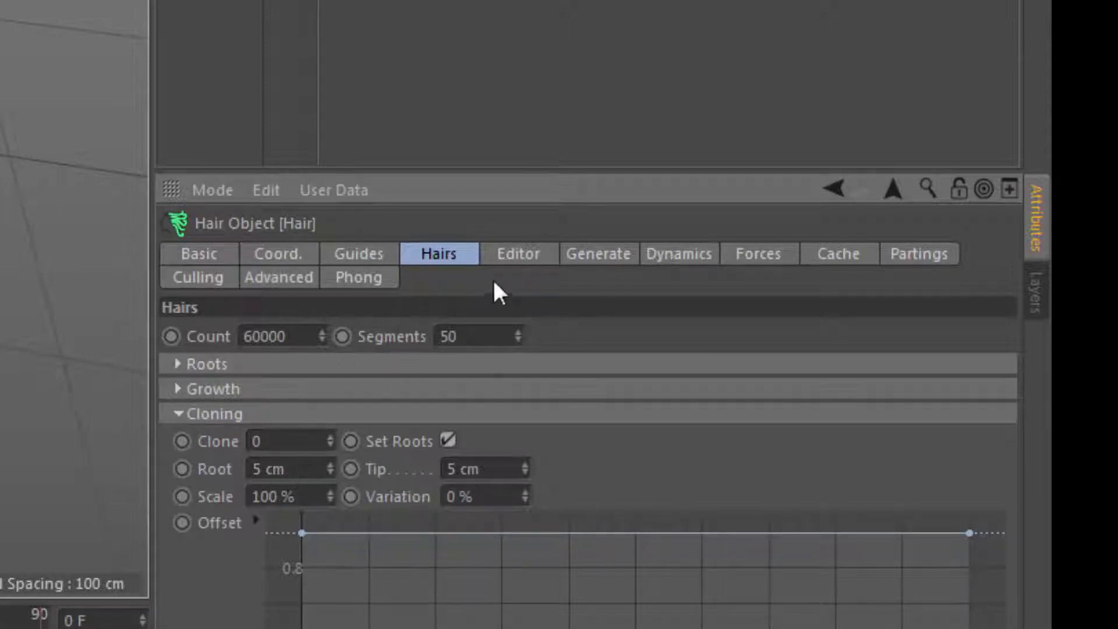
click(530, 257)
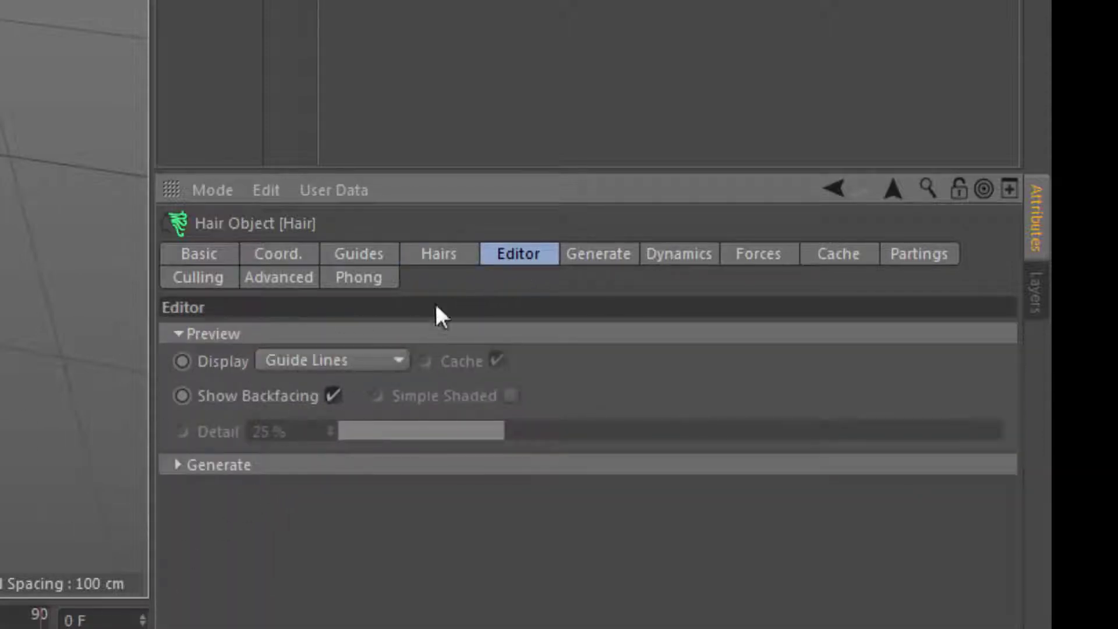
click(323, 364)
click(350, 472)
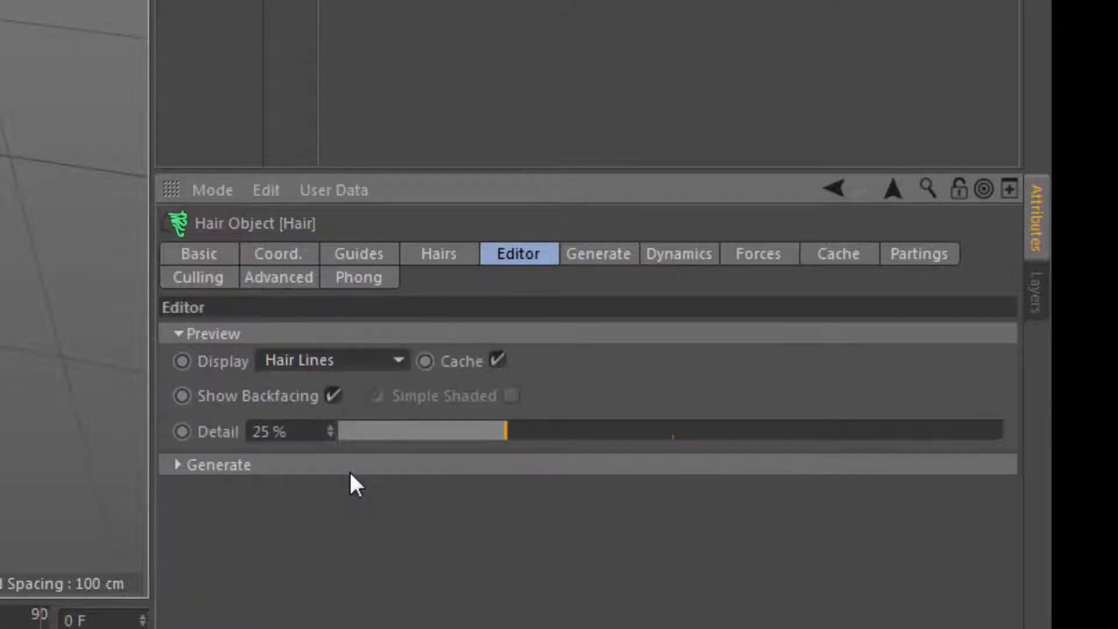
Step: Reduce the Hair object's editor preview detail to 4 %
drag(504, 432, 410, 434)
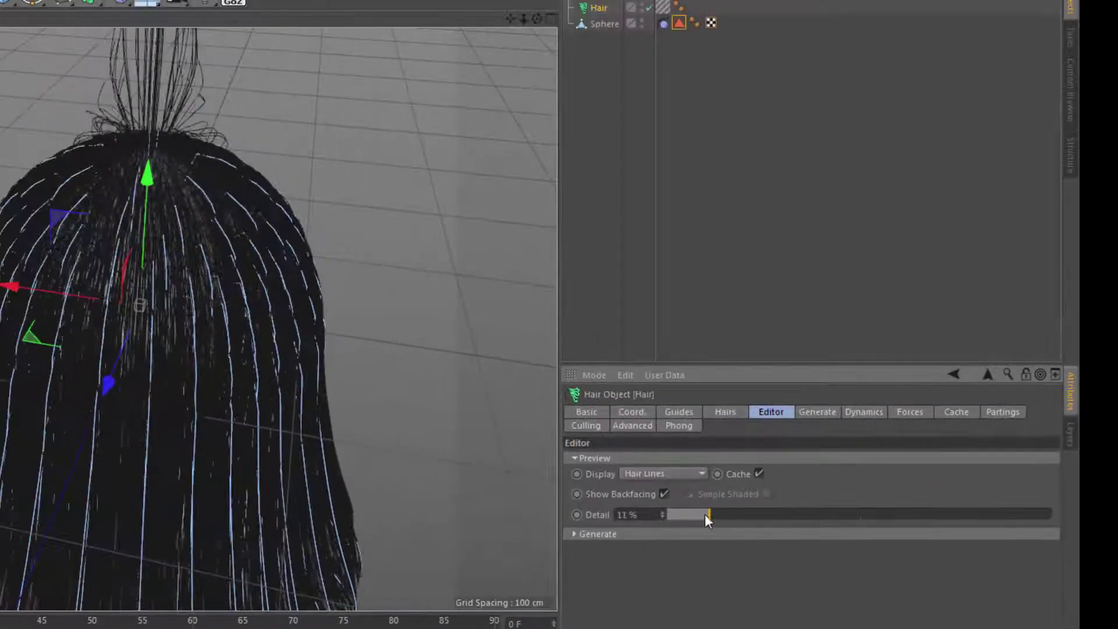
drag(706, 515, 679, 520)
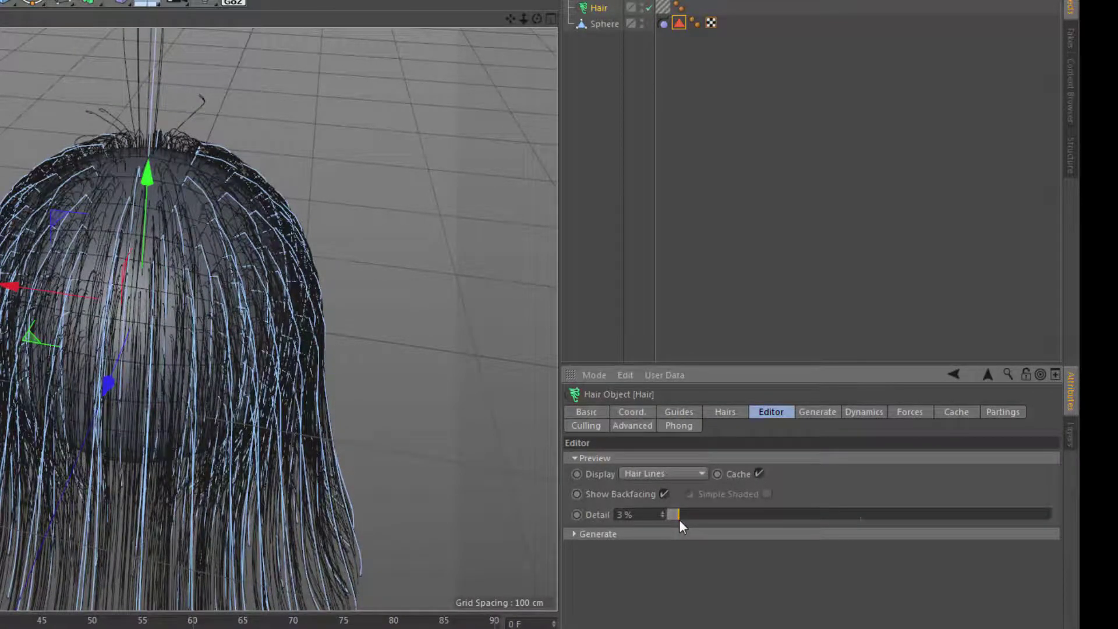
drag(679, 519, 683, 519)
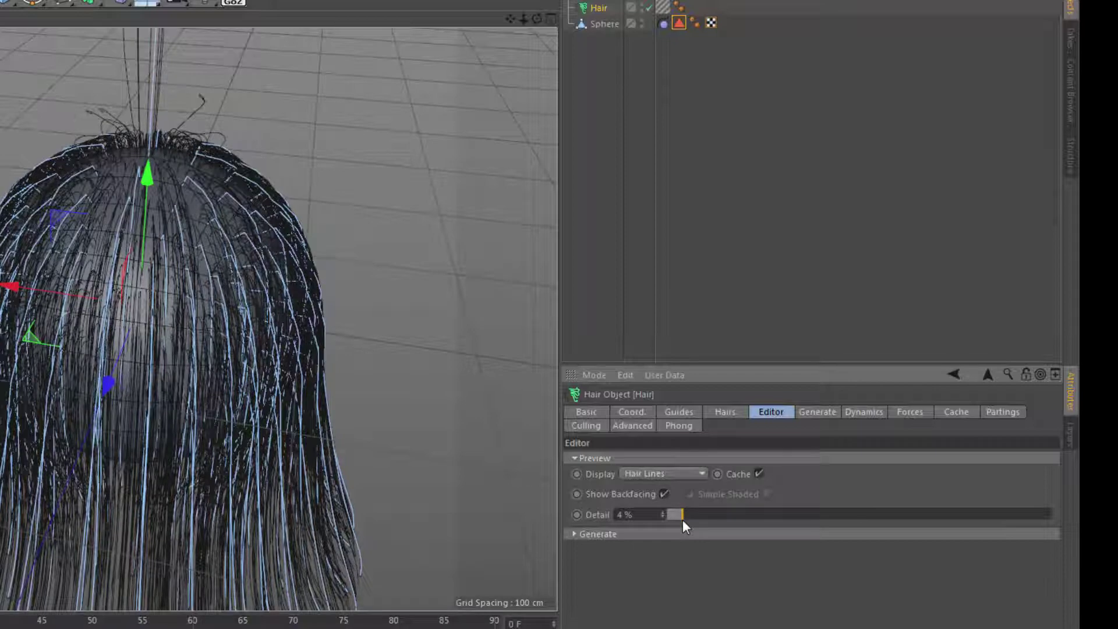
Step: Bend the upright guide at the crown over to one side of the head with the hair Brush
alt+drag(242, 336, 305, 399)
alt+drag(310, 249, 285, 265)
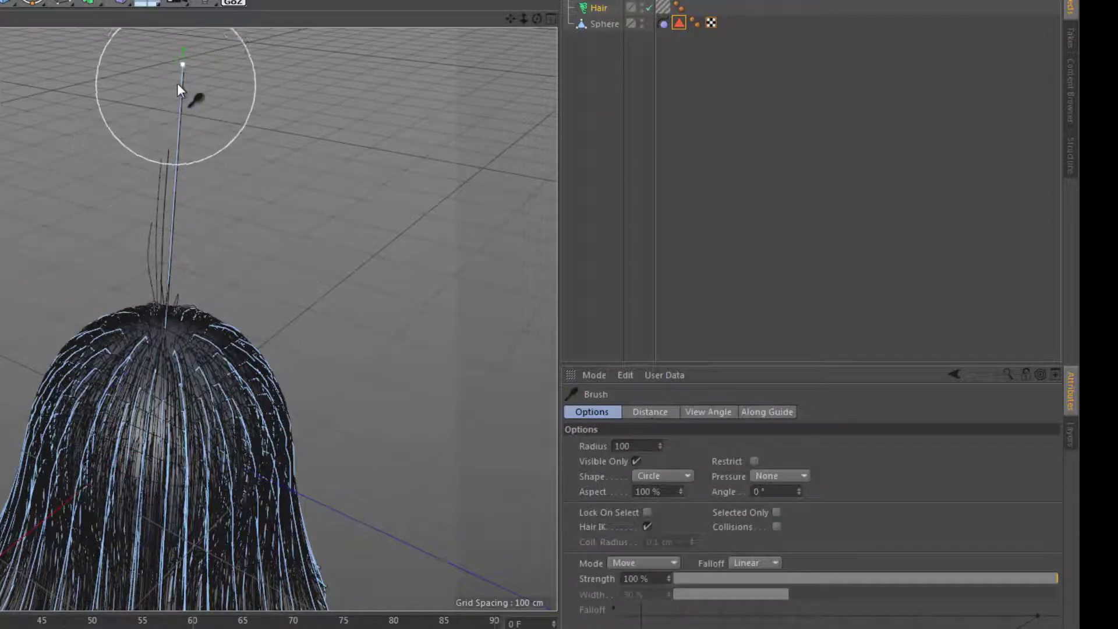
mouse_move(177, 85)
mouse_down()
mouse_move(50, 124)
mouse_move(2, 173)
mouse_up()
mouse_move(201, 100)
mouse_down()
mouse_move(96, 127)
mouse_move(110, 170)
mouse_move(2, 235)
mouse_up()
mouse_move(155, 237)
mouse_down()
mouse_move(2, 242)
mouse_move(0, 261)
mouse_up()
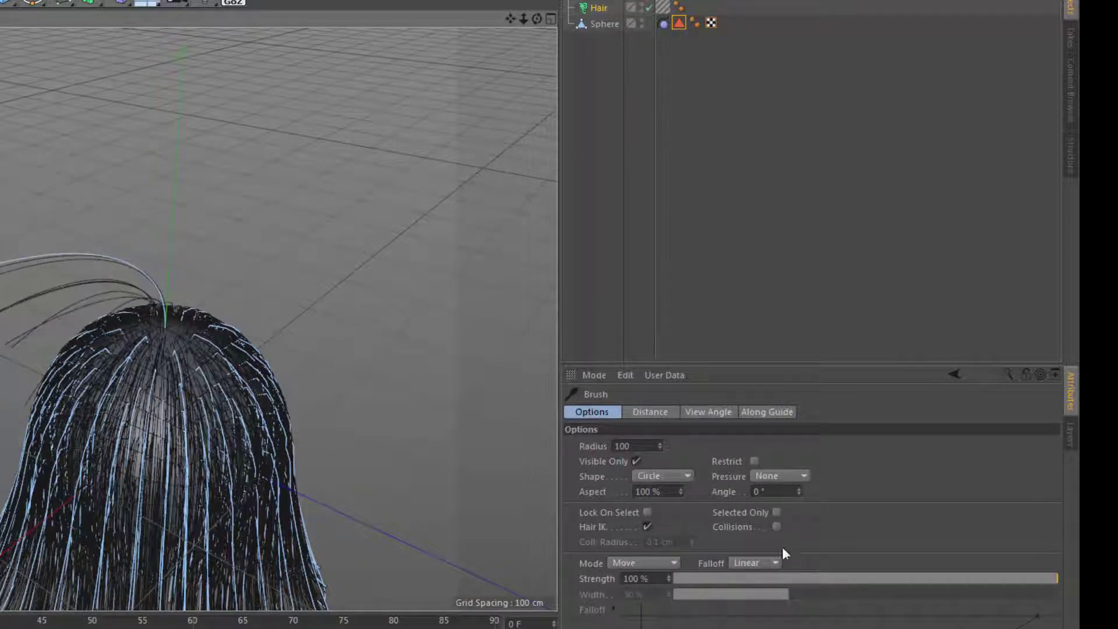
Step: Enable Lock On Select for the Brush and brush the crown guide down along the side of the head
click(646, 512)
drag(70, 258, 1, 309)
drag(91, 274, 1, 373)
drag(3, 327, 0, 431)
drag(1, 379, 1, 489)
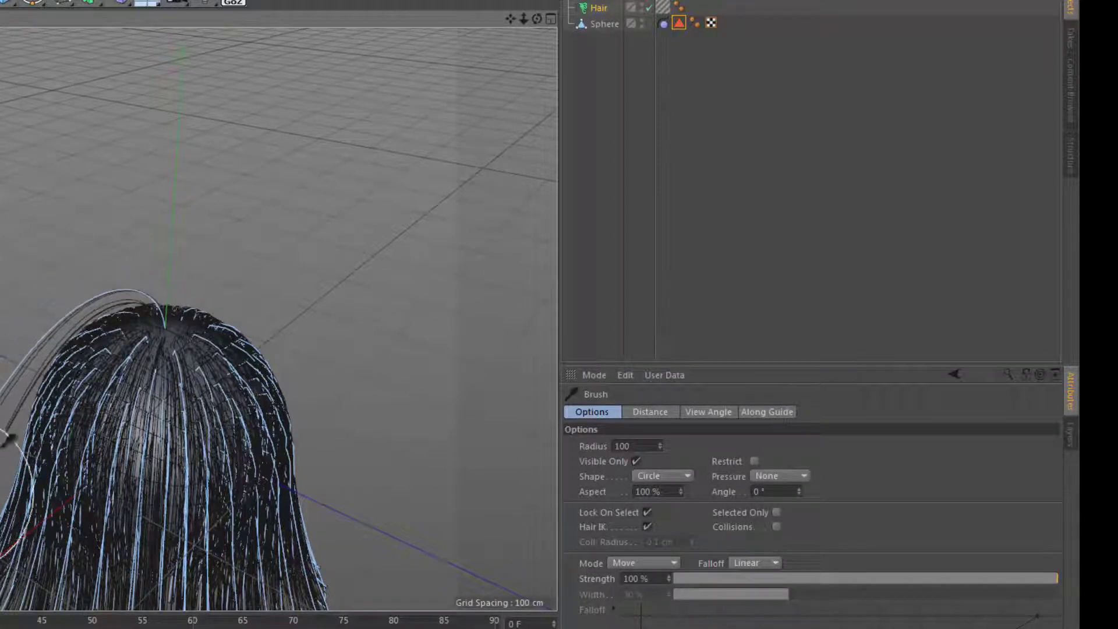
drag(2, 447, 2, 505)
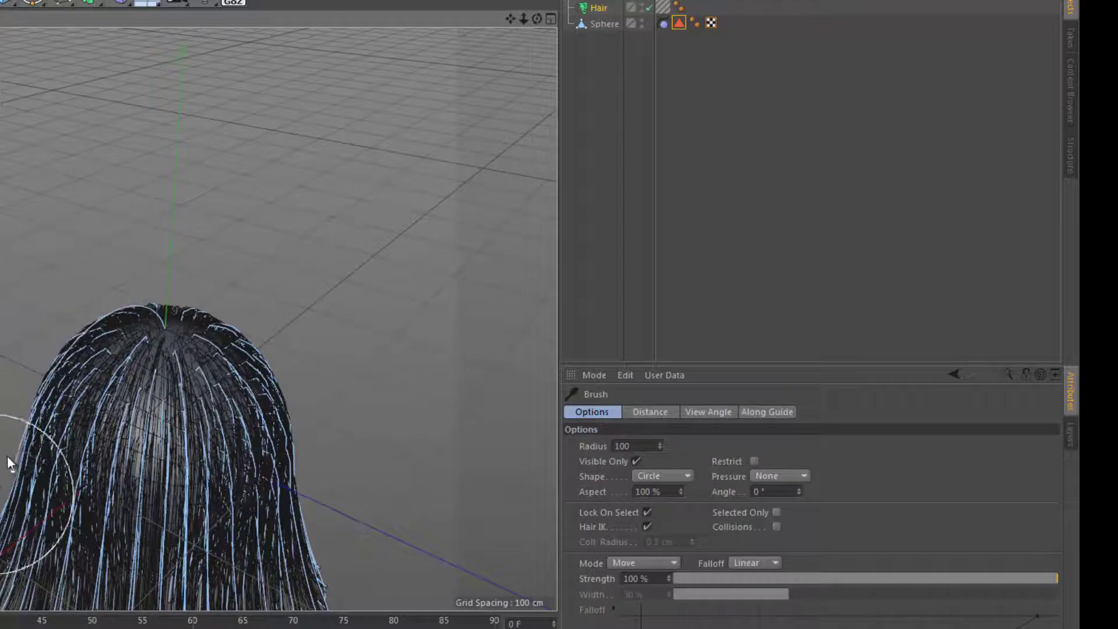
Step: Set the Clone value in the Hair object's cloning settings to 1
mouse_move(299, 437)
alt+mouse_down()
mouse_move(71, 374)
mouse_move(66, 467)
alt+mouse_up()
mouse_move(349, 447)
alt+mouse_down()
mouse_move(303, 447)
mouse_move(292, 369)
mouse_move(274, 412)
mouse_move(494, 489)
alt+mouse_up()
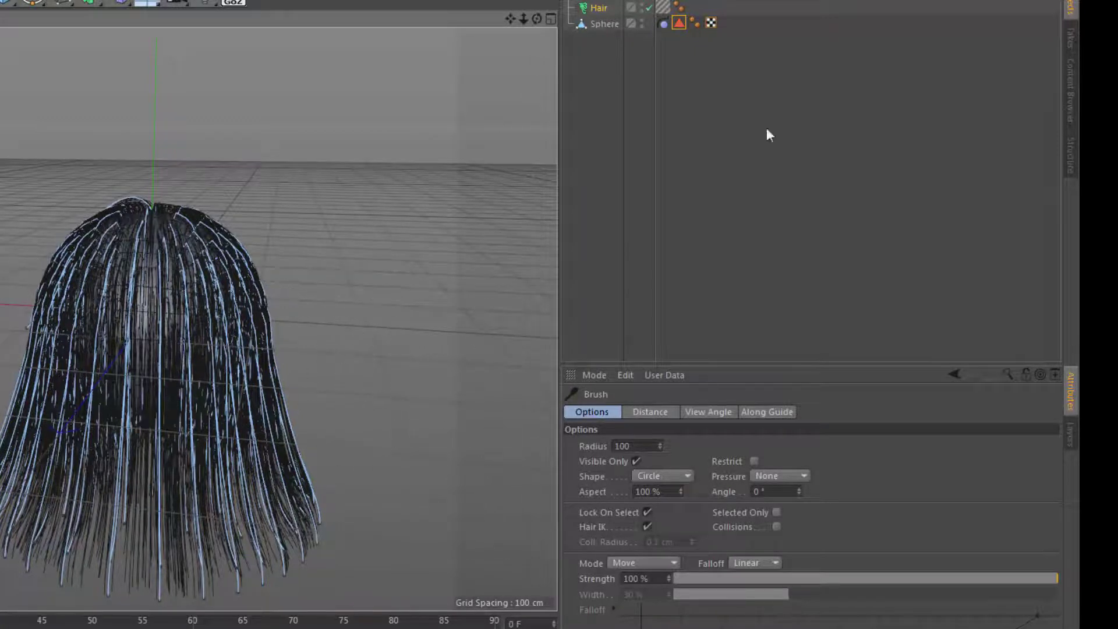
click(600, 8)
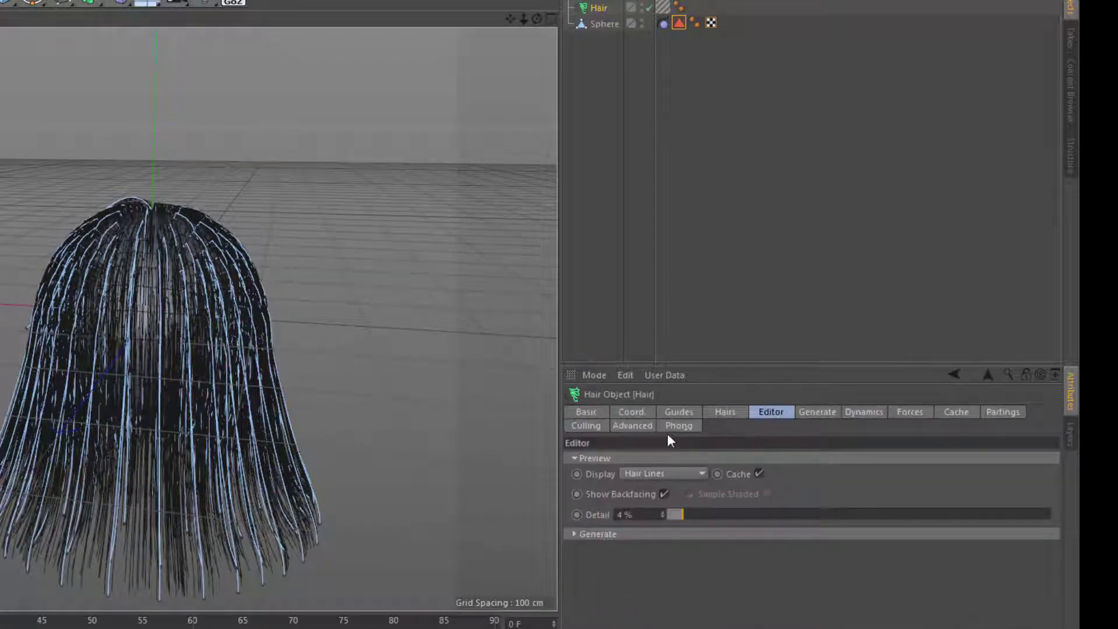
click(725, 412)
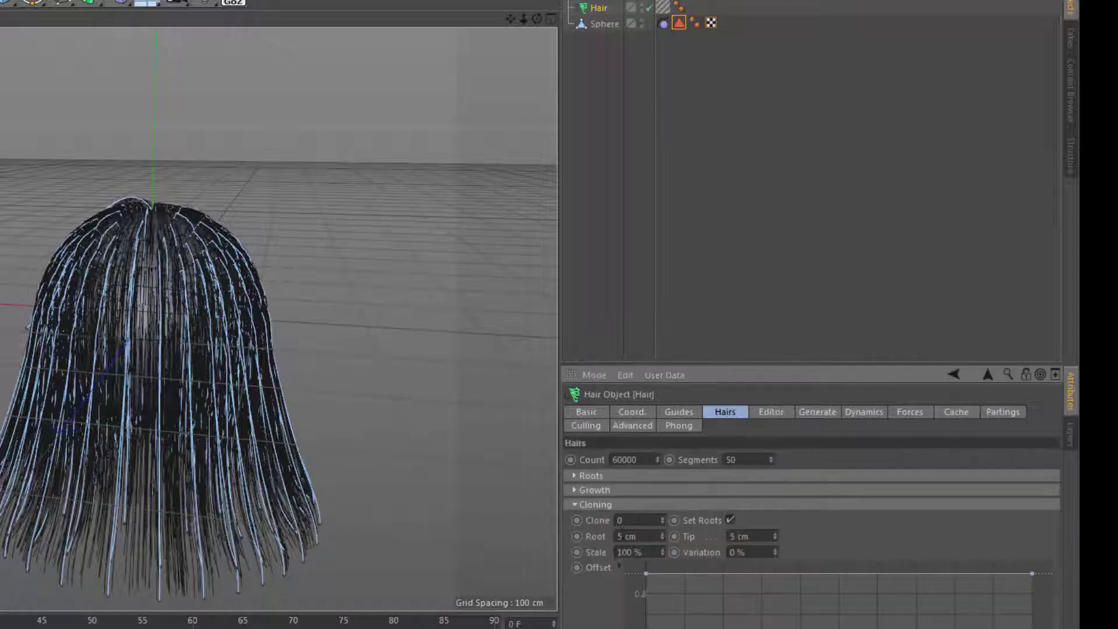
alt+drag(237, 424, 252, 458)
alt+drag(208, 333, 248, 358)
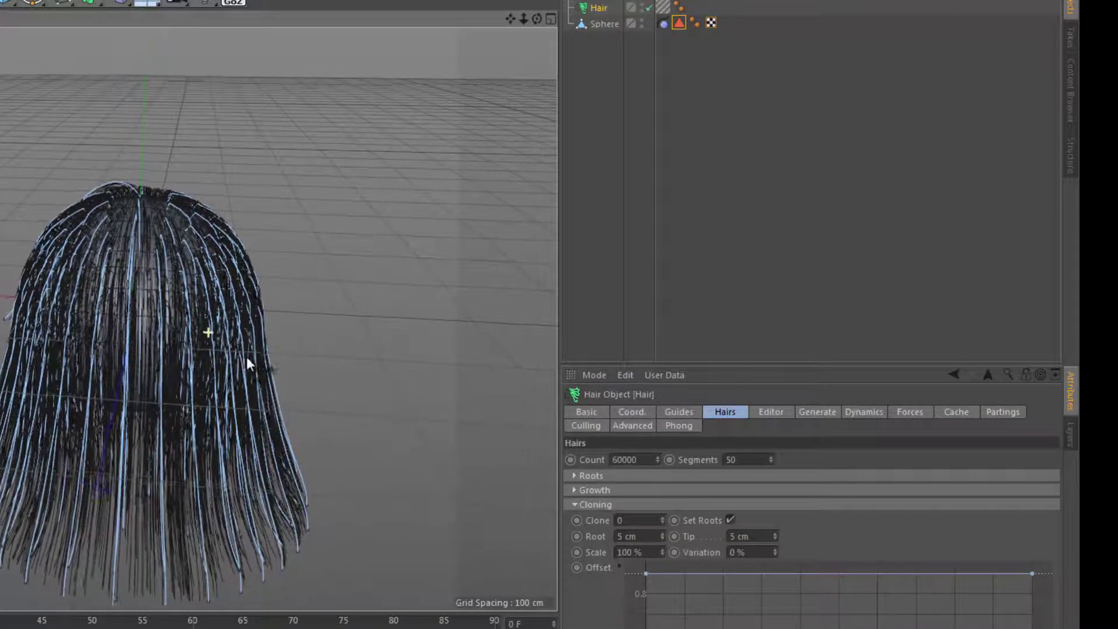
alt+right_drag(247, 358, 340, 400)
click(663, 517)
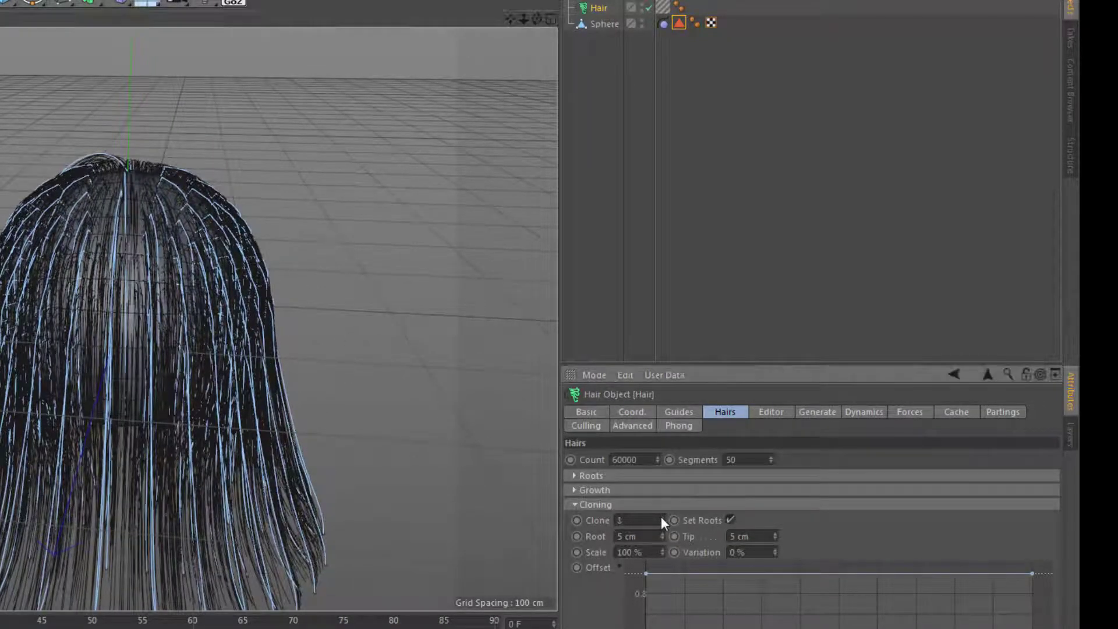
Step: Raise the Hair object's Clone value to 2 to fill out the scalp
alt+drag(303, 432, 326, 412)
mouse_move(153, 235)
alt+mouse_down()
mouse_move(205, 254)
mouse_move(386, 266)
mouse_move(331, 272)
mouse_move(212, 258)
mouse_move(307, 302)
mouse_move(286, 310)
alt+mouse_up()
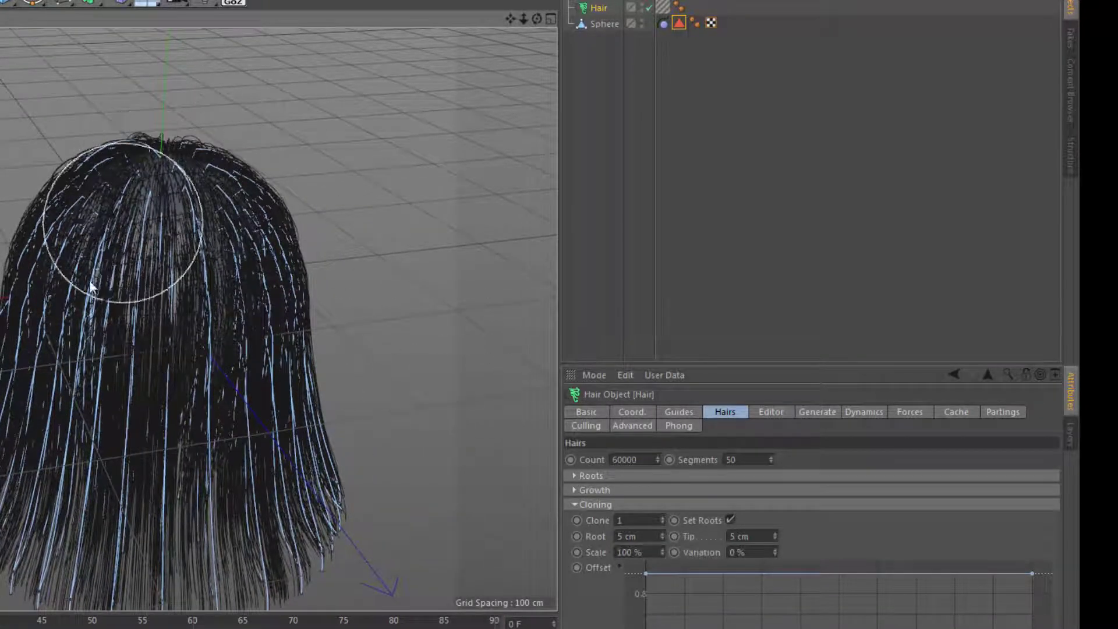
mouse_move(182, 265)
alt+mouse_down()
mouse_move(297, 265)
mouse_move(149, 257)
alt+mouse_up()
mouse_move(162, 241)
alt+right_down()
mouse_move(257, 236)
mouse_move(205, 246)
alt+right_up()
alt+drag(201, 310, 244, 330)
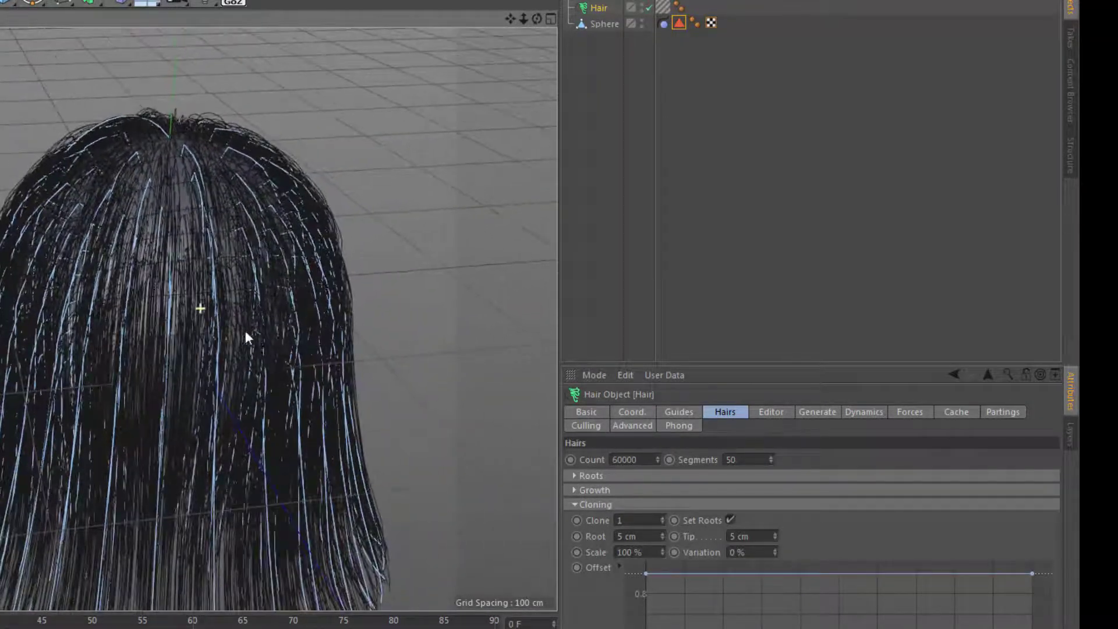
click(663, 519)
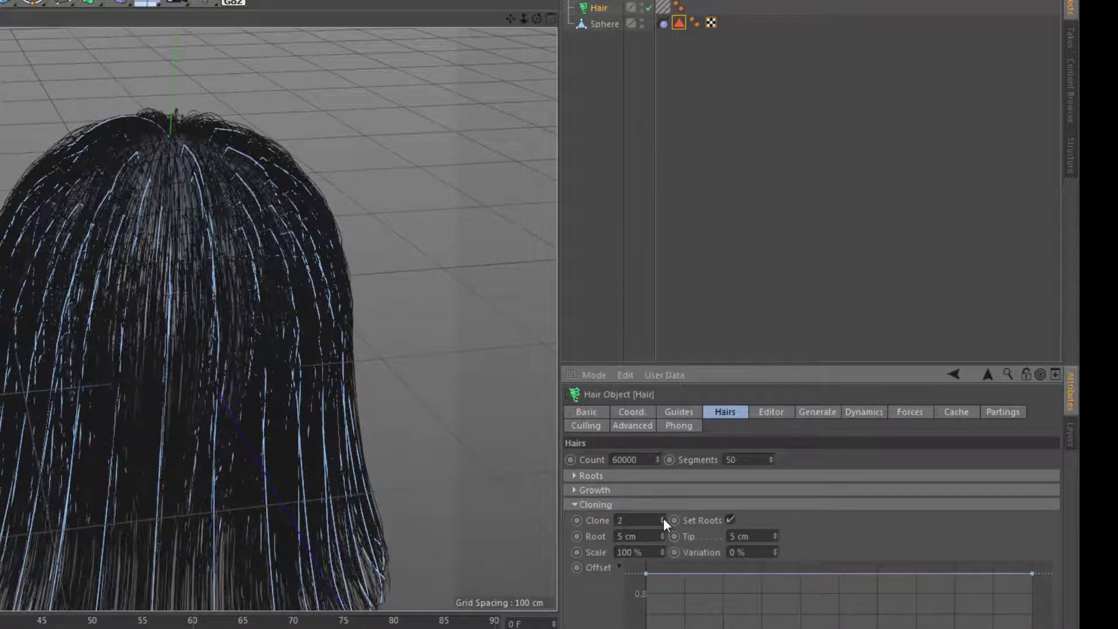
mouse_move(446, 415)
alt+mouse_down()
mouse_move(416, 367)
mouse_move(404, 387)
mouse_move(374, 392)
mouse_move(402, 404)
mouse_move(396, 382)
alt+mouse_up()
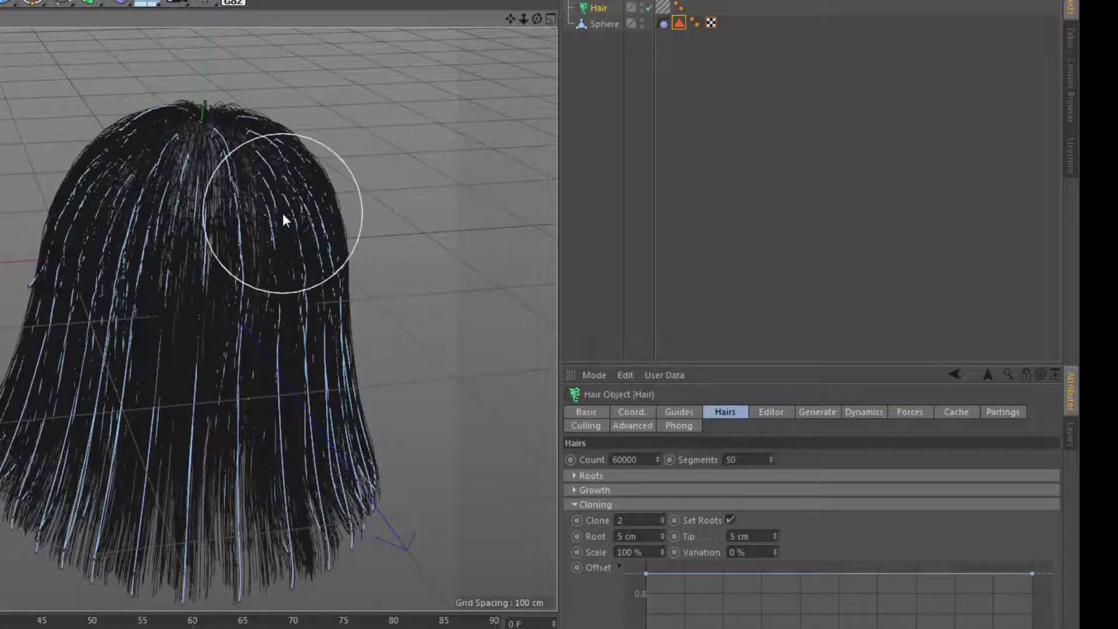
Step: Reduce both the Root and Tip distances of the cloned hairs to 1 cm
click(663, 539)
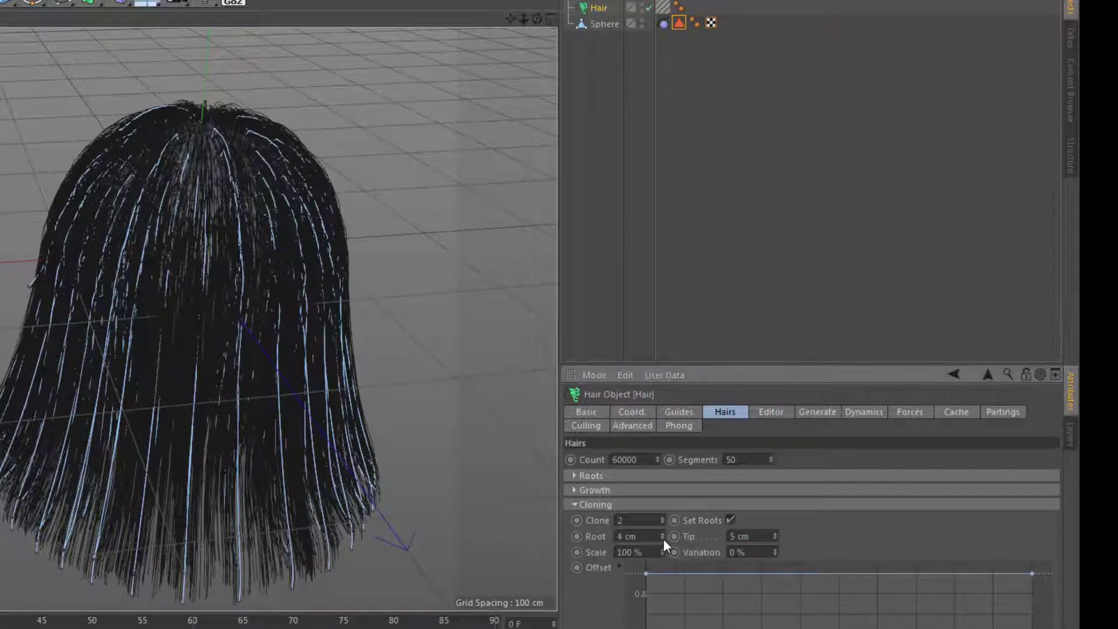
click(663, 540)
click(663, 540)
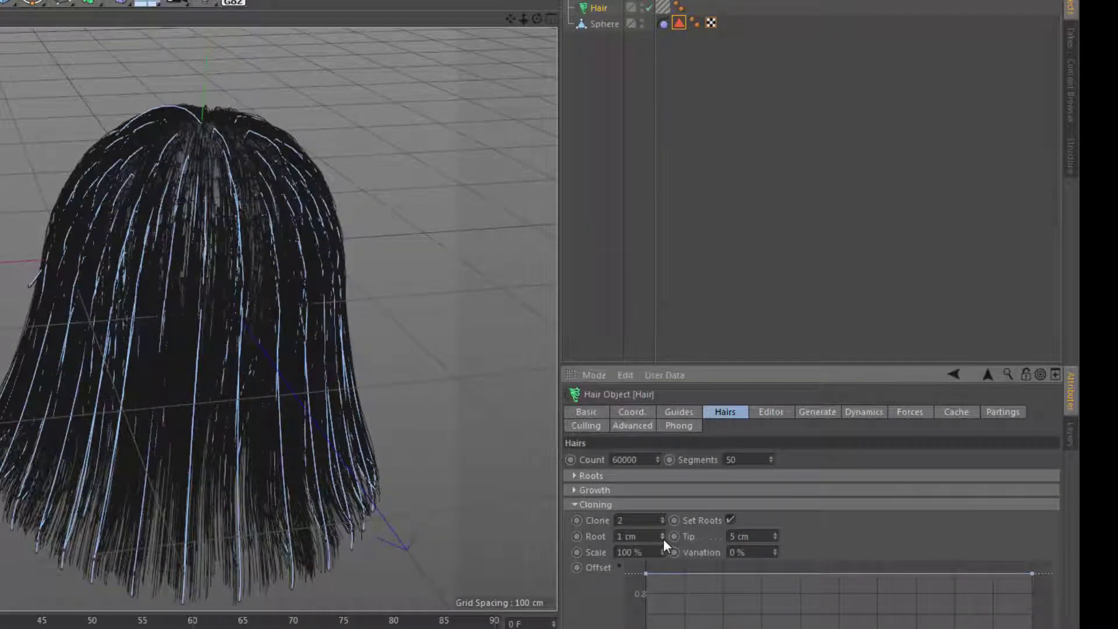
click(776, 538)
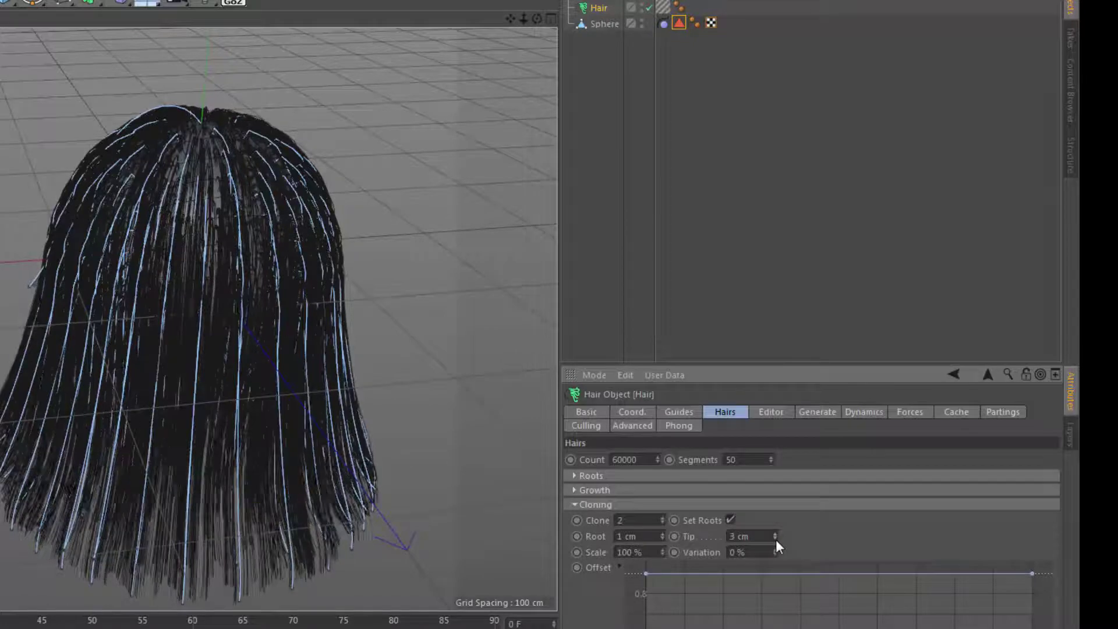
click(776, 538)
click(776, 538)
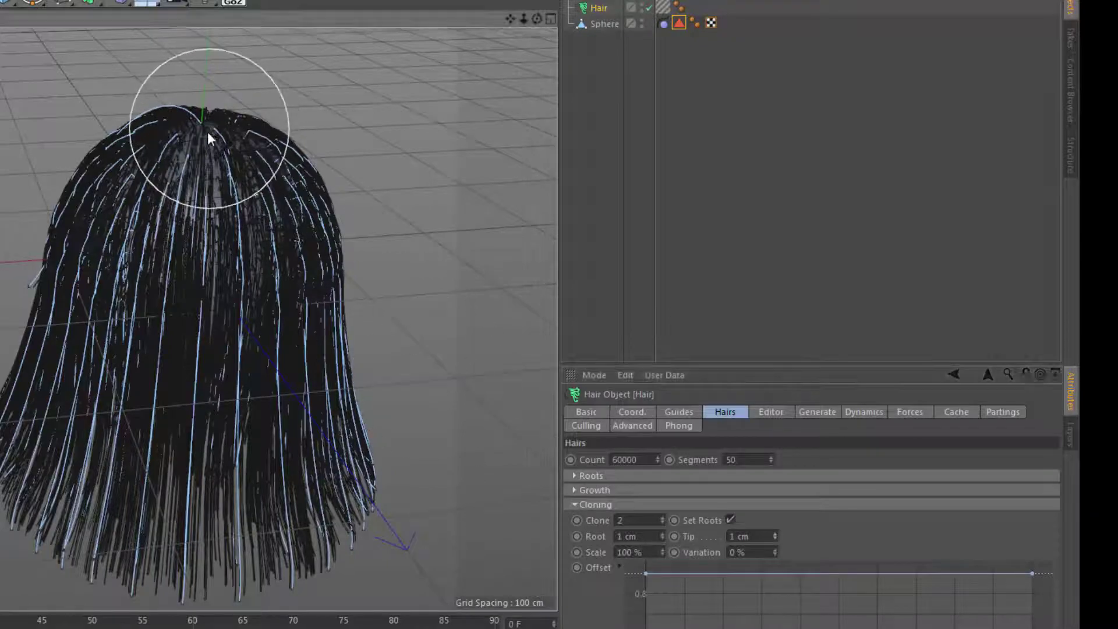
Step: Increase the Root distance of the cloned hairs to 2 cm to cover the crown better
mouse_move(207, 131)
alt+right_down()
mouse_move(357, 133)
mouse_move(277, 146)
alt+right_up()
alt+drag(270, 168, 318, 234)
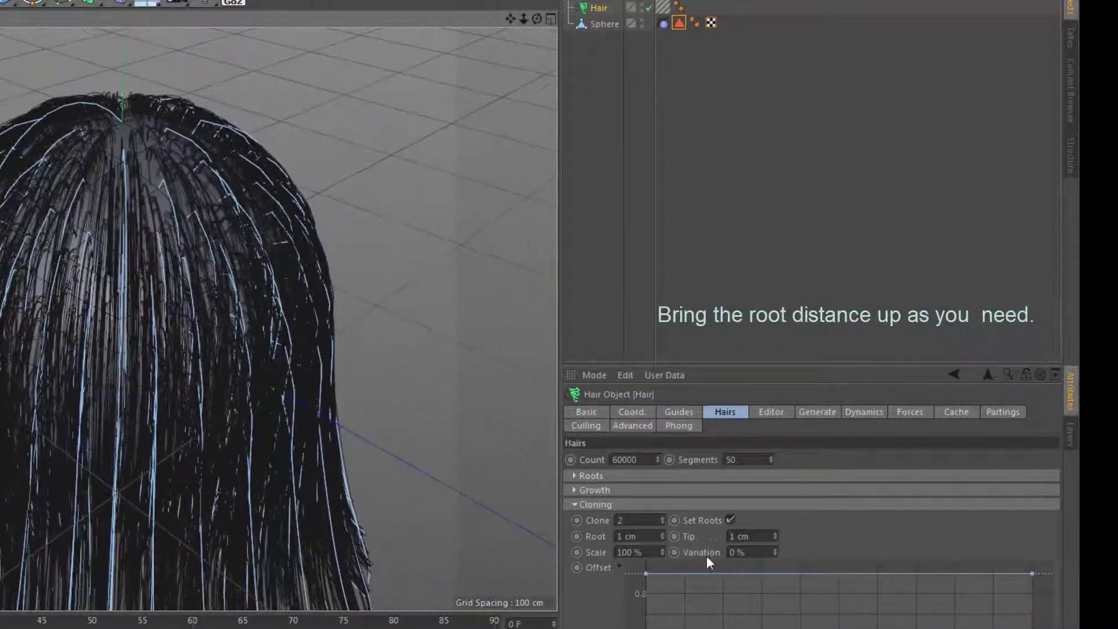
click(662, 534)
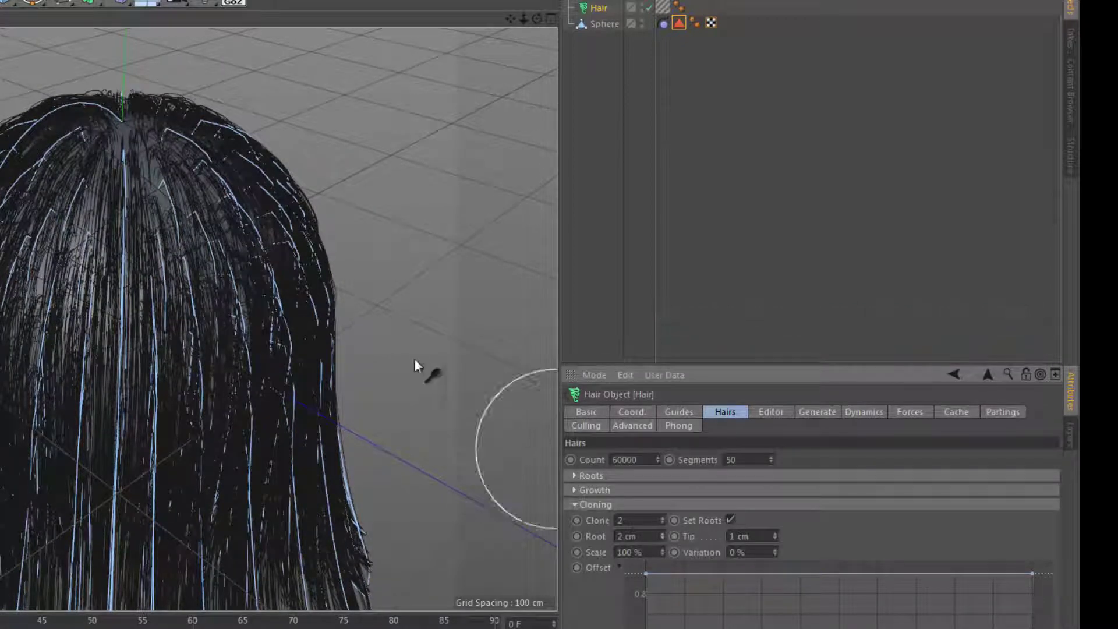
mouse_move(414, 360)
alt+mouse_down()
mouse_move(340, 354)
mouse_move(358, 404)
mouse_move(288, 406)
mouse_move(365, 431)
mouse_move(342, 364)
alt+mouse_up()
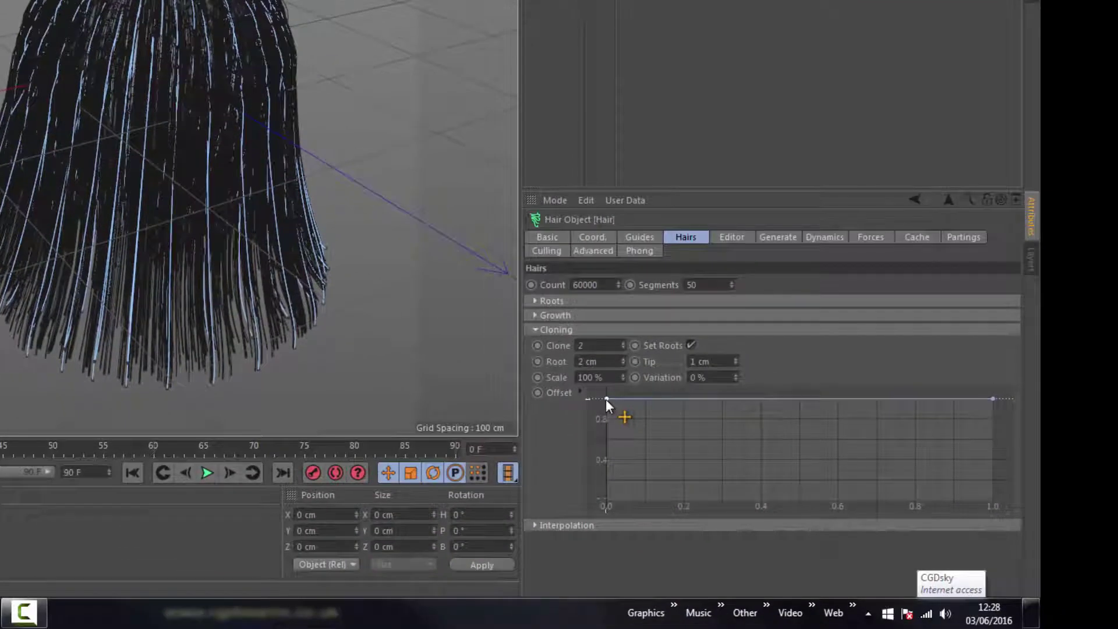
Step: Reshape the cloning Offset curve so it falls from full value at its start to zero at its end
drag(606, 400, 608, 487)
drag(605, 427, 606, 399)
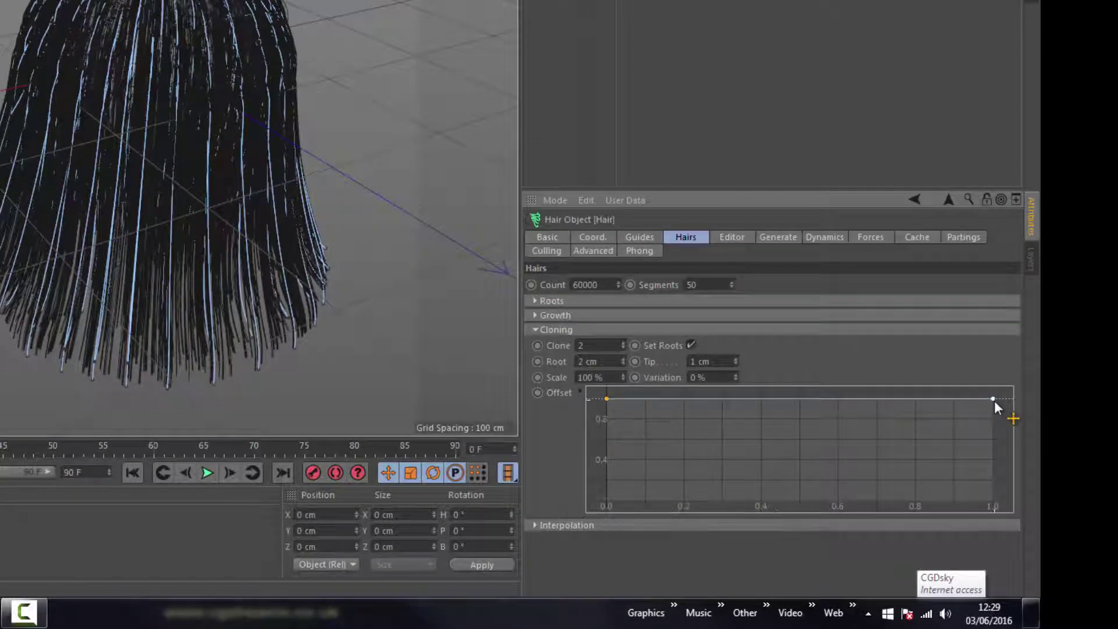
drag(994, 402, 1024, 511)
drag(1027, 398, 1032, 524)
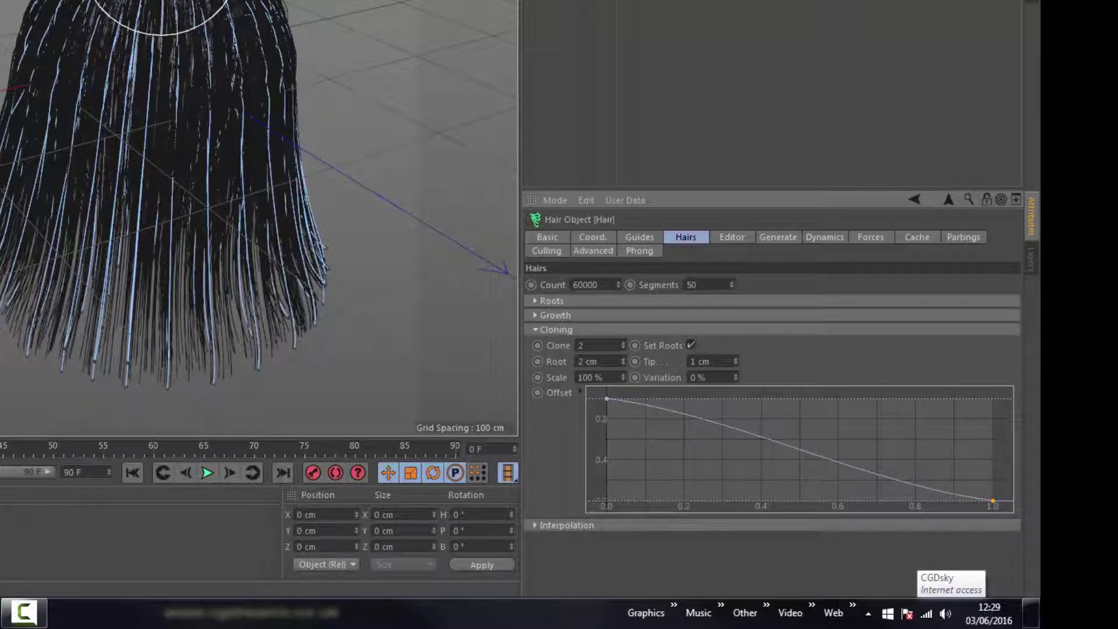
Step: Increase the Root distance of the cloned hairs to 3 cm and inspect the crown coverage
click(624, 359)
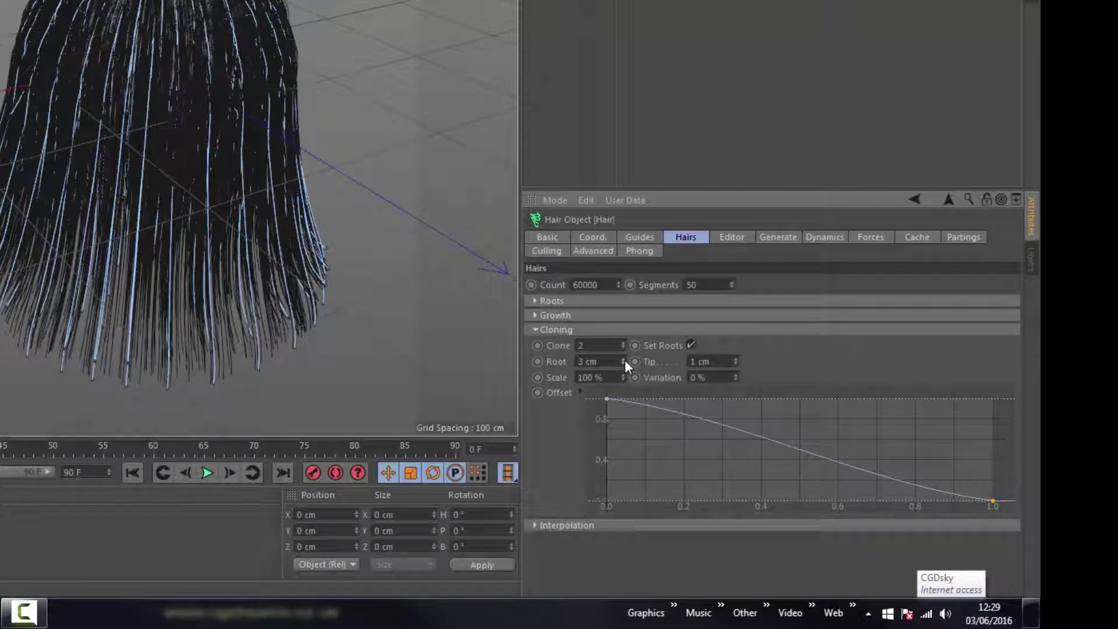
click(624, 359)
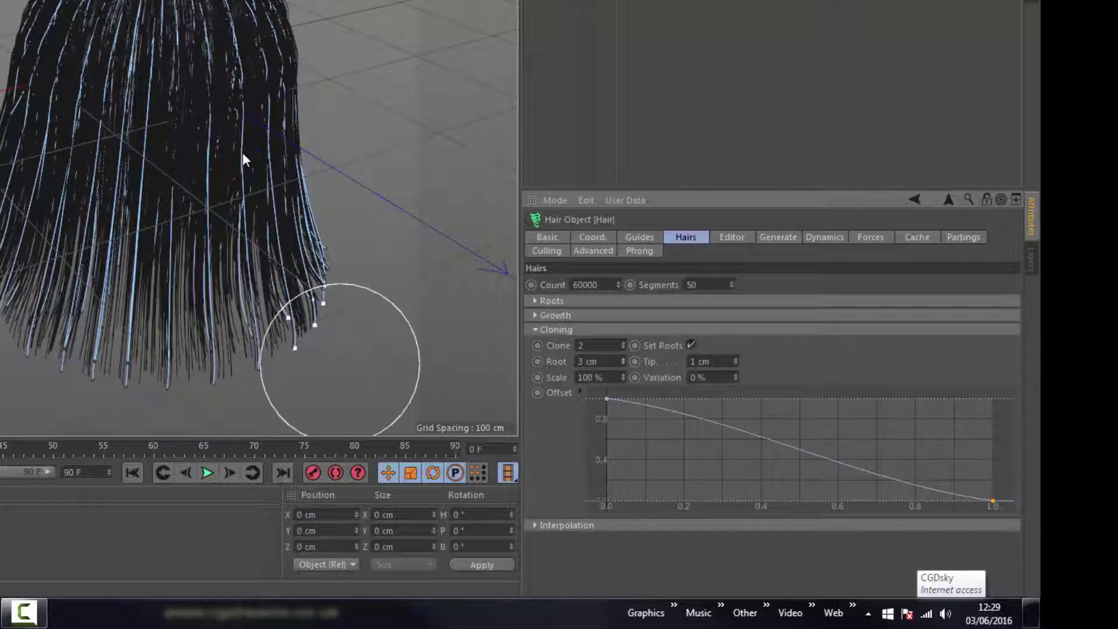
alt+middle_drag(292, 129, 268, 160)
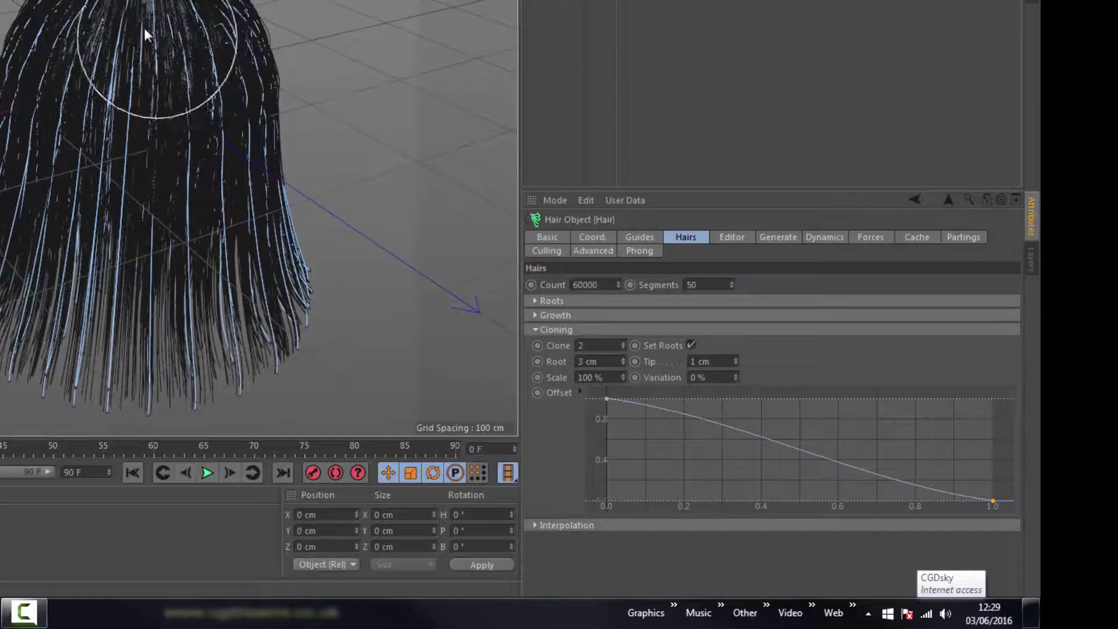
alt+right_drag(144, 28, 180, 28)
mouse_move(173, 185)
alt+mouse_down()
mouse_move(170, 207)
mouse_move(187, 225)
alt+mouse_up()
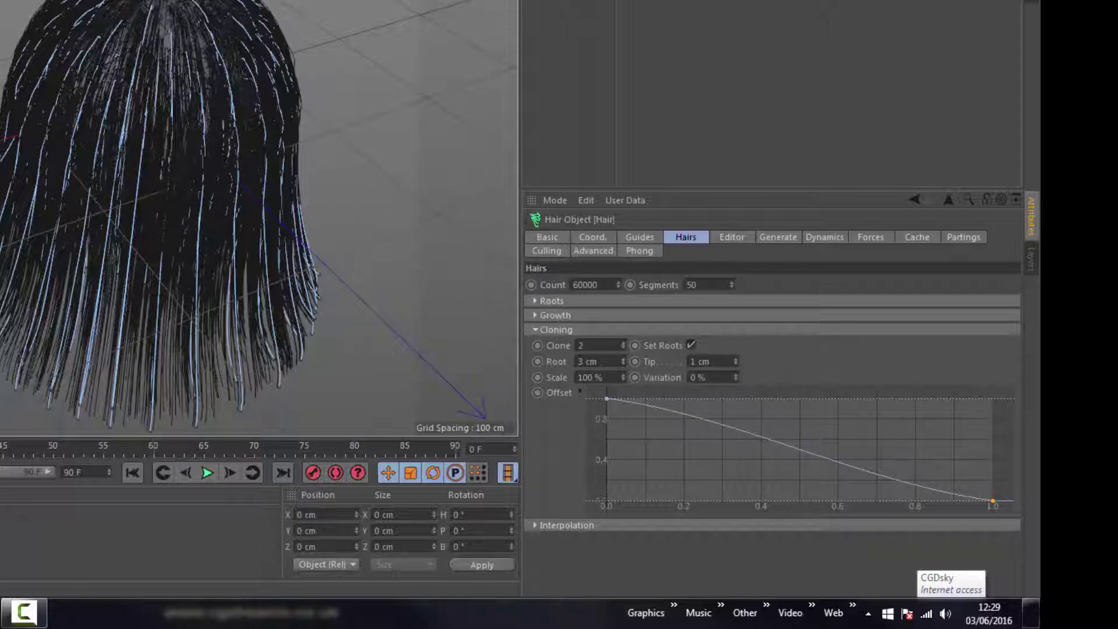
Step: Render the hair to the Picture Viewer and compare it with the earlier frame 70 render
key(shift+r)
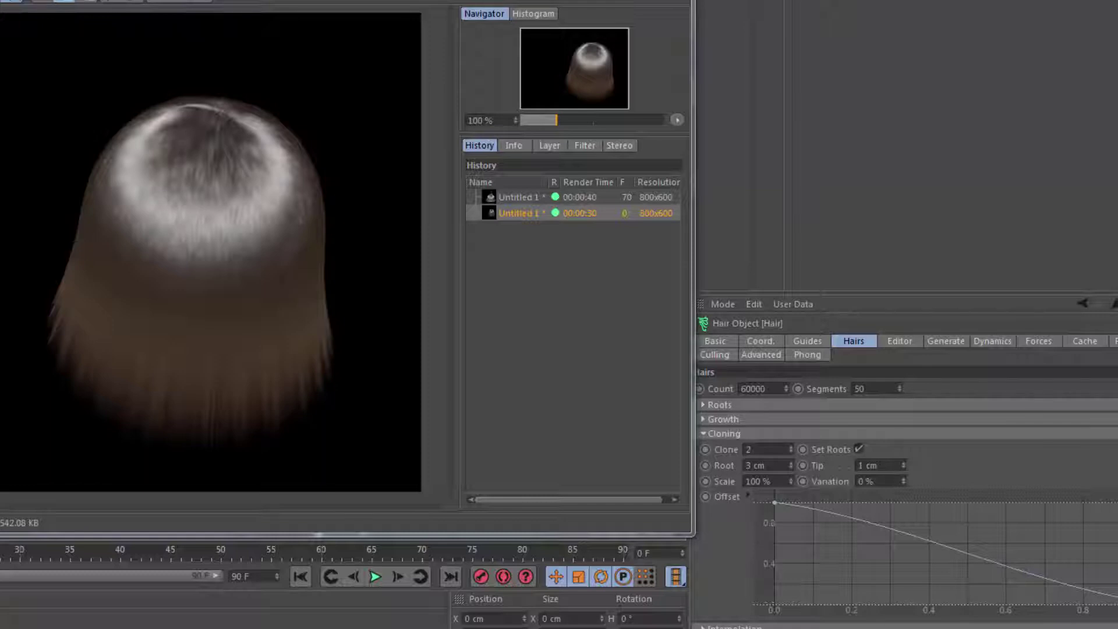
mouse_move(178, 106)
mouse_down()
mouse_move(115, 139)
mouse_move(107, 185)
mouse_move(138, 234)
mouse_move(202, 251)
mouse_move(267, 240)
mouse_move(304, 194)
mouse_move(289, 146)
mouse_move(255, 116)
mouse_move(263, 156)
mouse_move(247, 192)
mouse_move(195, 201)
mouse_move(153, 175)
mouse_move(176, 105)
mouse_up()
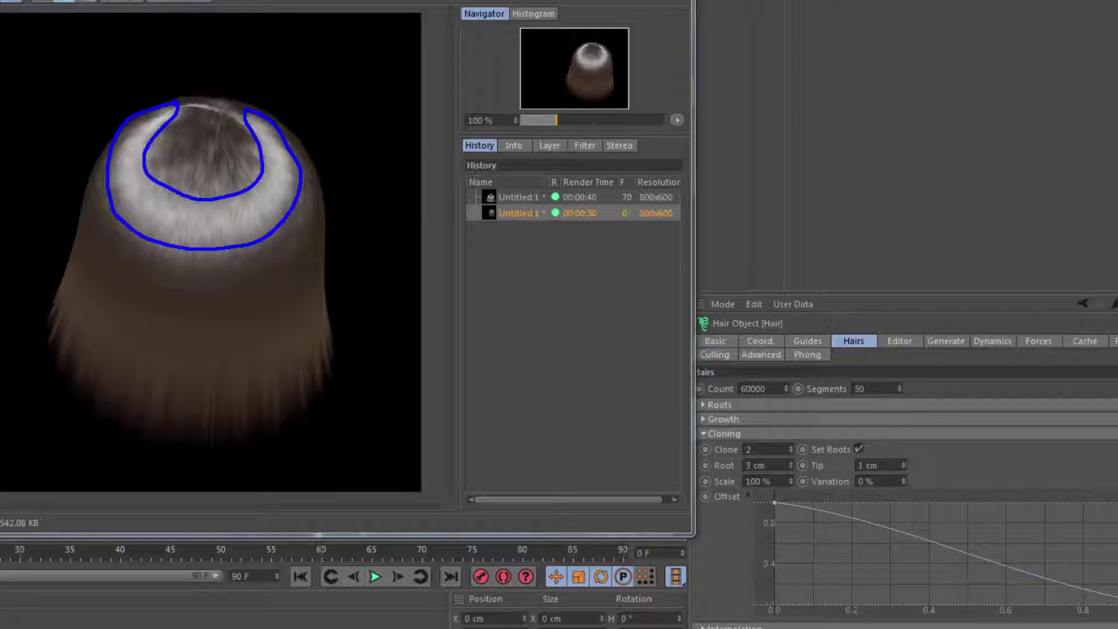
click(519, 197)
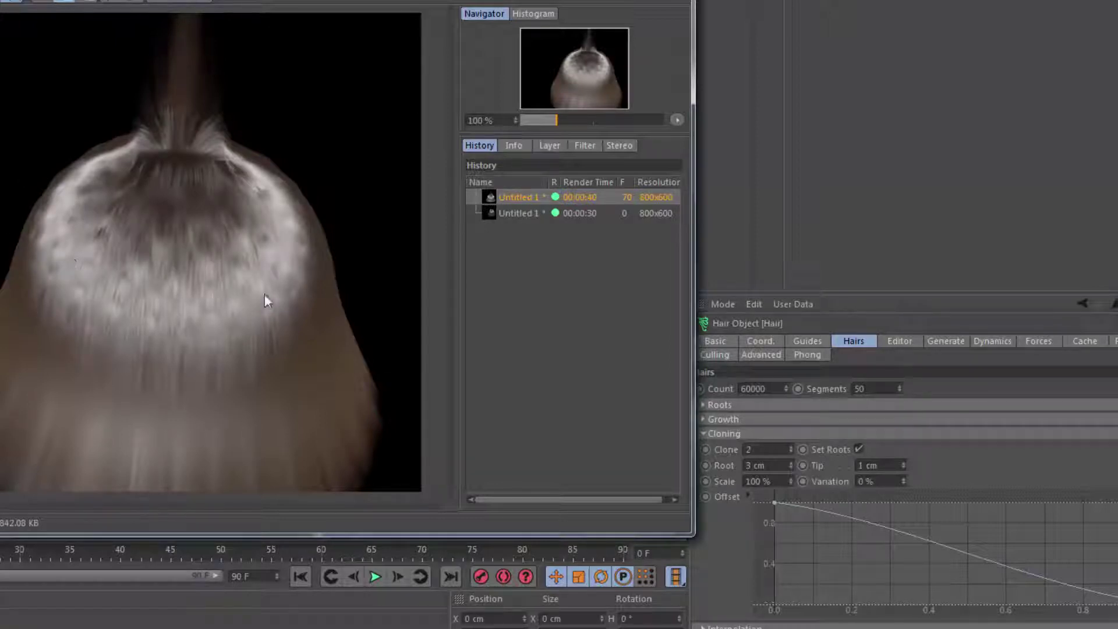
click(522, 213)
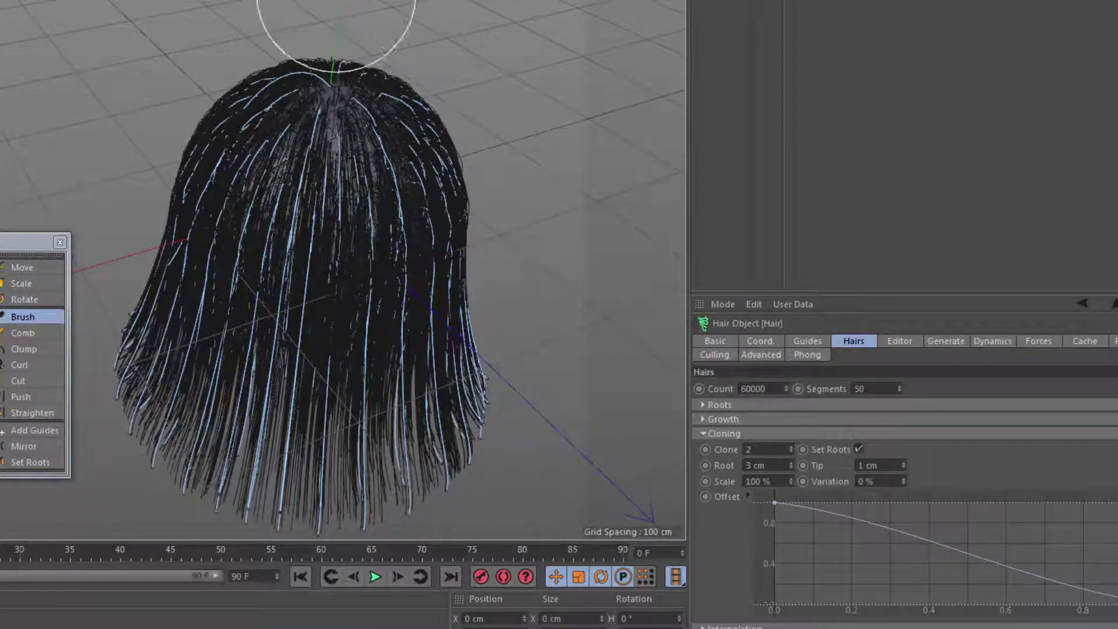
Step: Add an omni light to the scene and move it out from the centre of the head
click(355, 2)
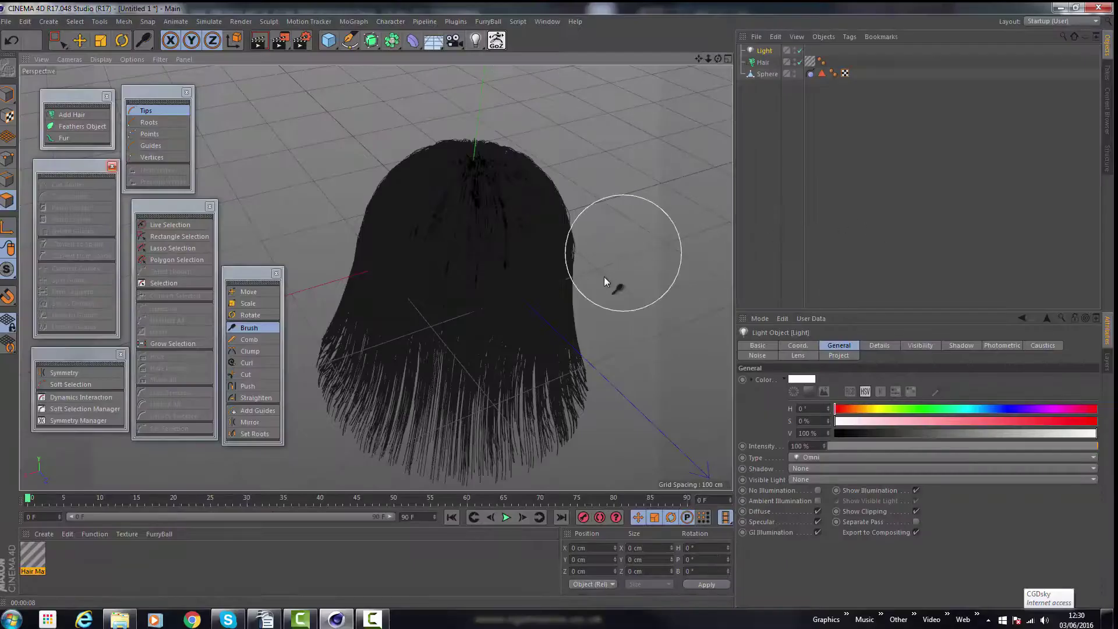
alt+right_drag(602, 277, 521, 290)
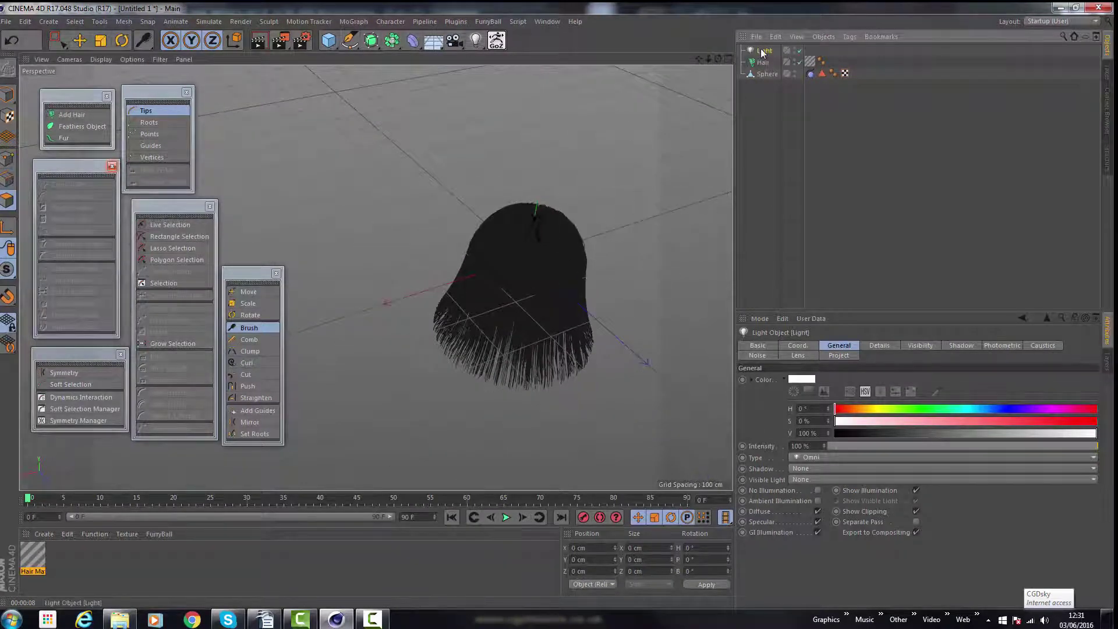
click(80, 42)
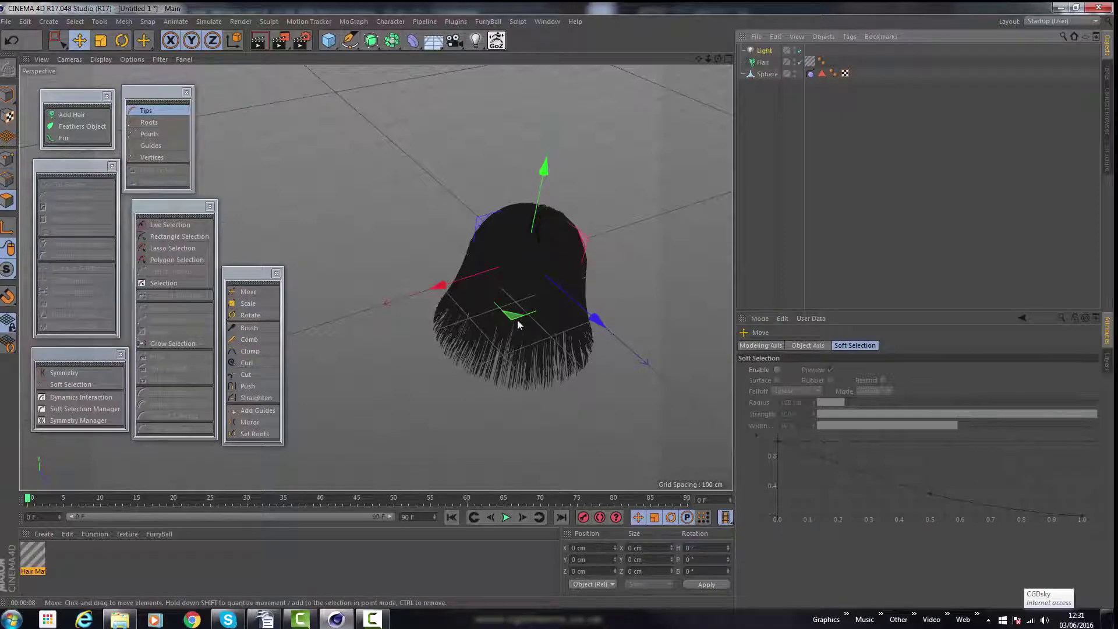
drag(505, 434, 502, 504)
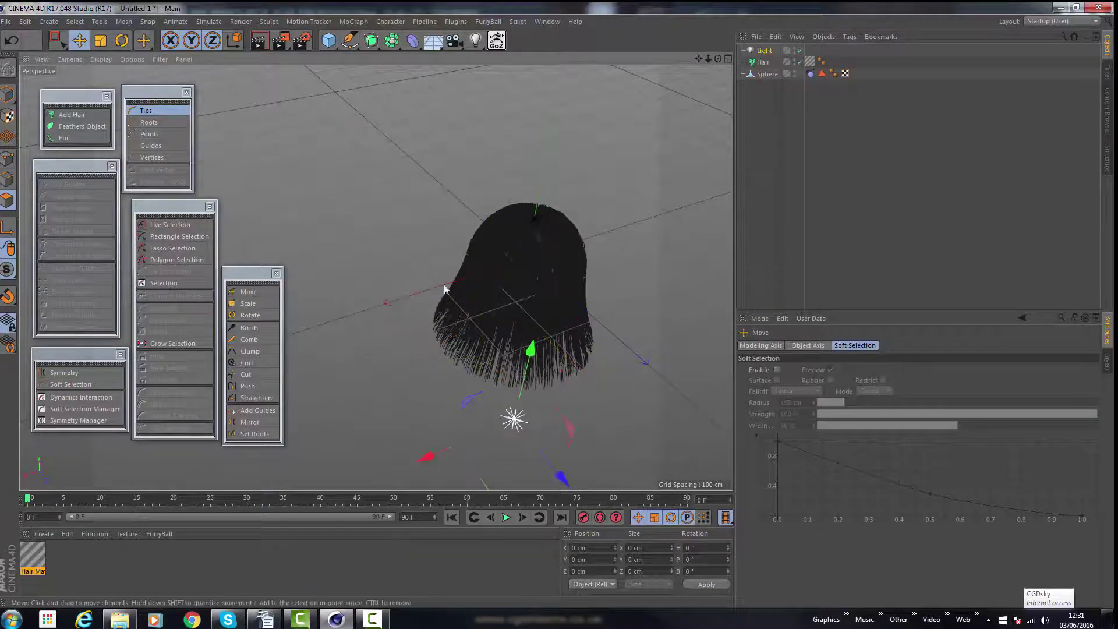
Step: Position the light slightly above and beside the head, close to the hair
alt+drag(376, 277, 634, 248)
drag(361, 354, 268, 364)
alt+drag(562, 397, 559, 315)
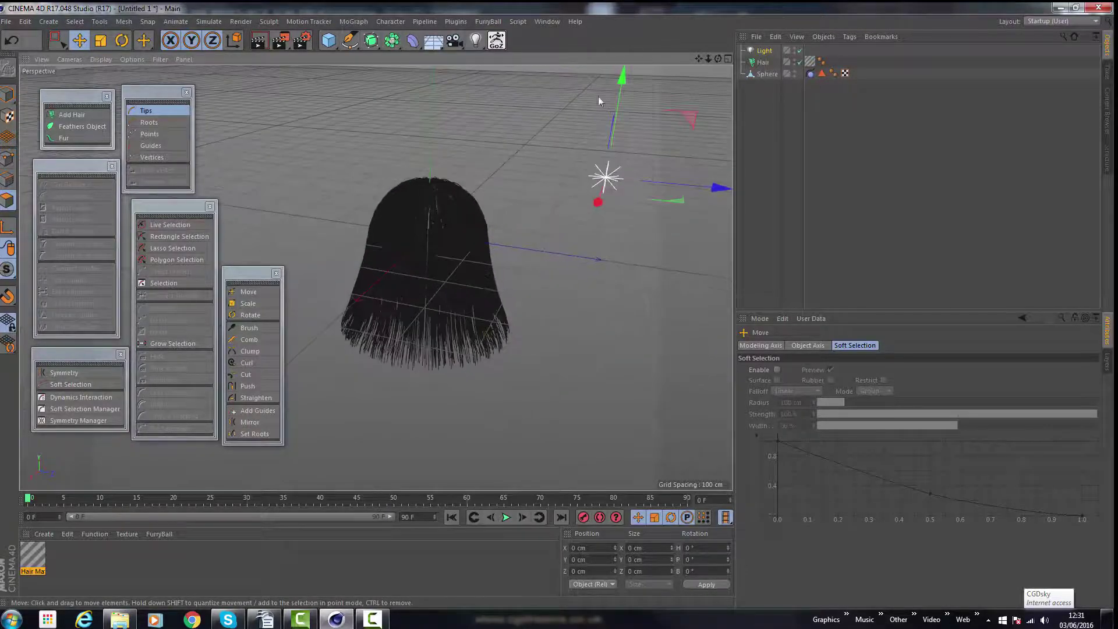
drag(621, 71, 616, 127)
drag(712, 234, 666, 230)
alt+drag(513, 333, 451, 259)
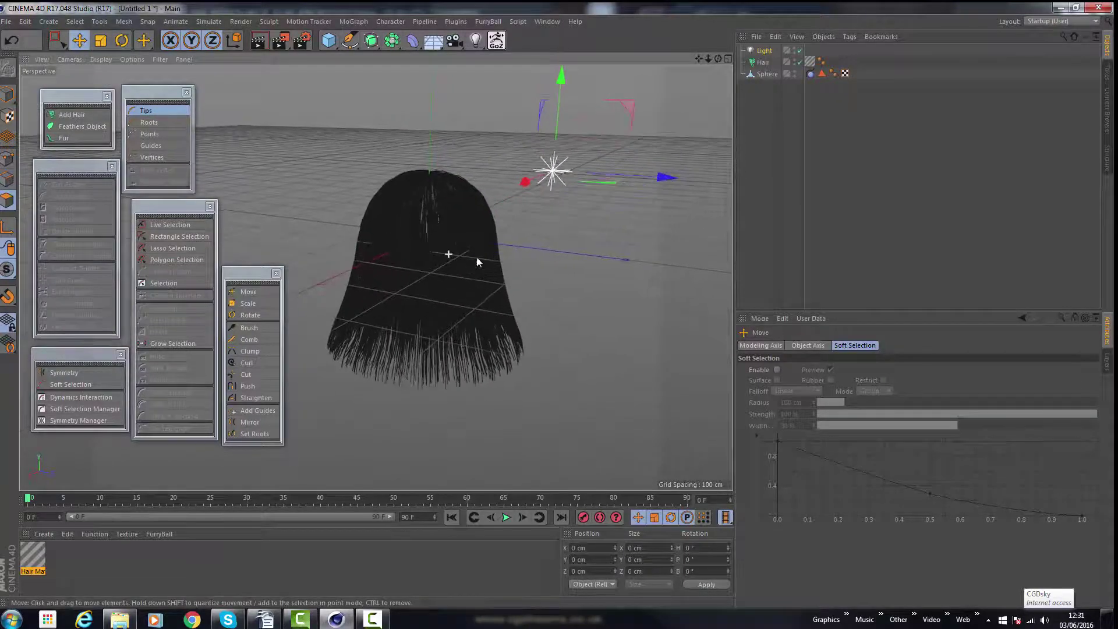
Step: Add a Floor object and lower it beneath the tips of the hair
click(434, 39)
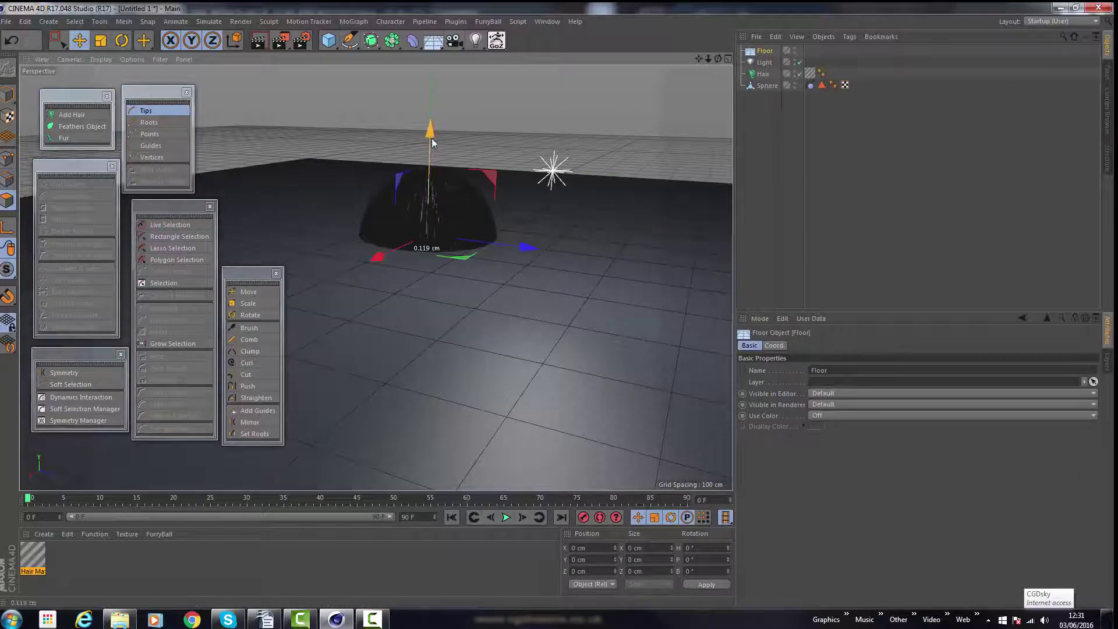
drag(432, 139, 446, 290)
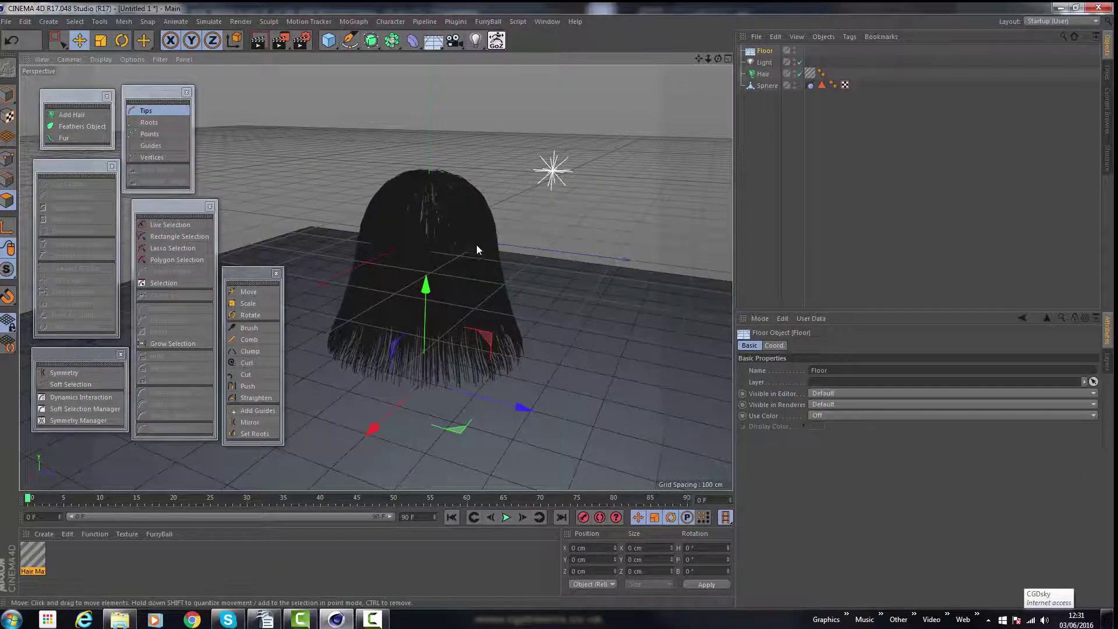
scroll(472, 249, up, 4)
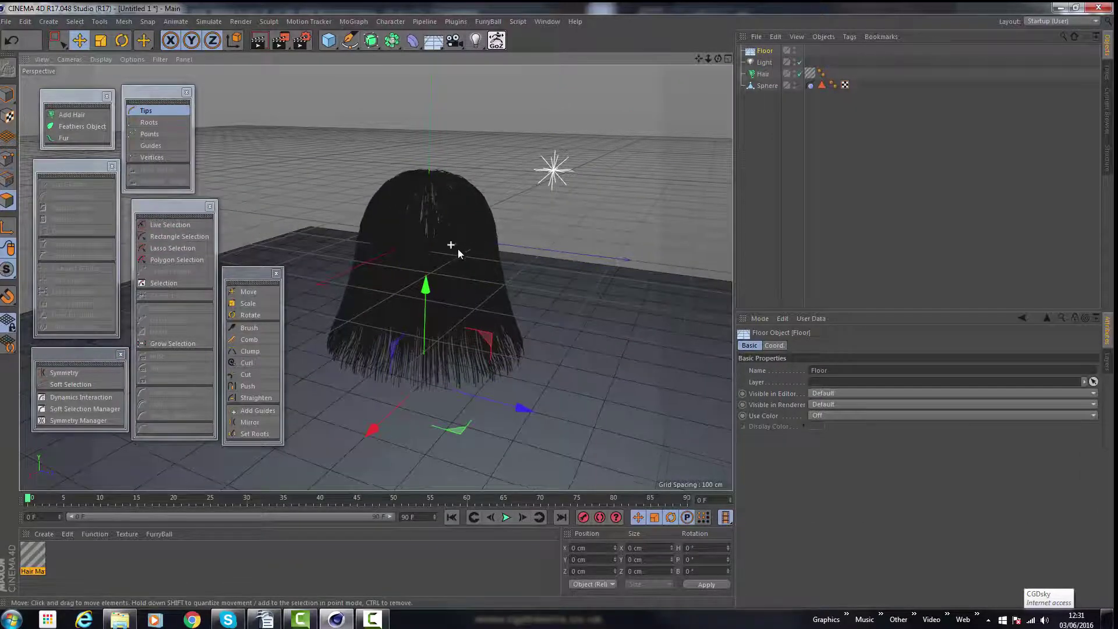
Step: Add a Hair Light tag to the existing light and set its shadow map to 750x750
click(766, 63)
right_click(766, 63)
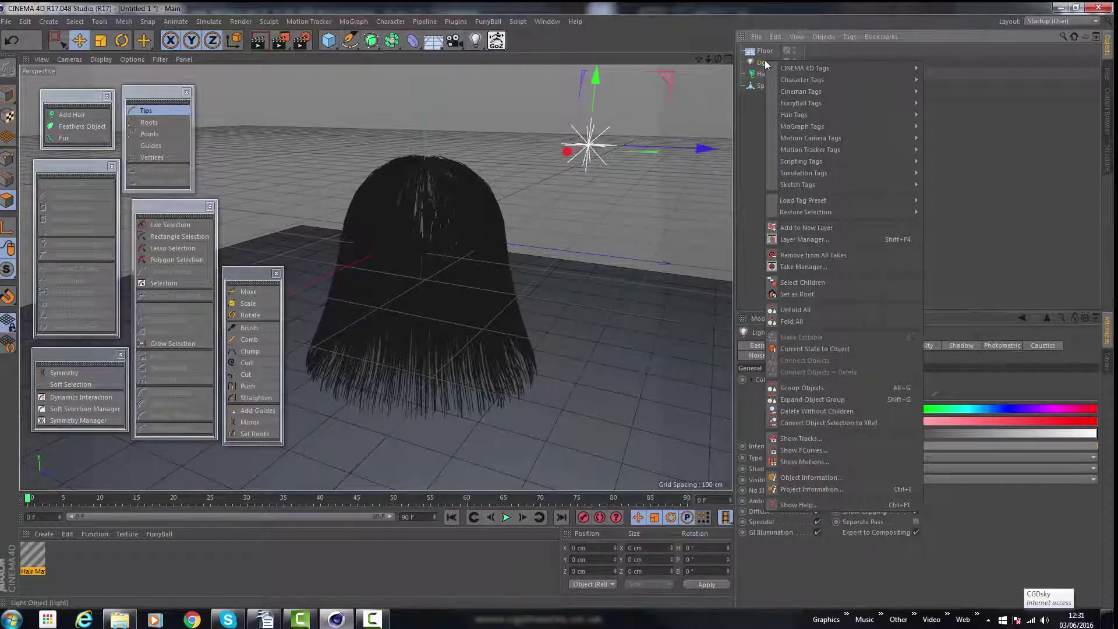
mouse_move(796, 115)
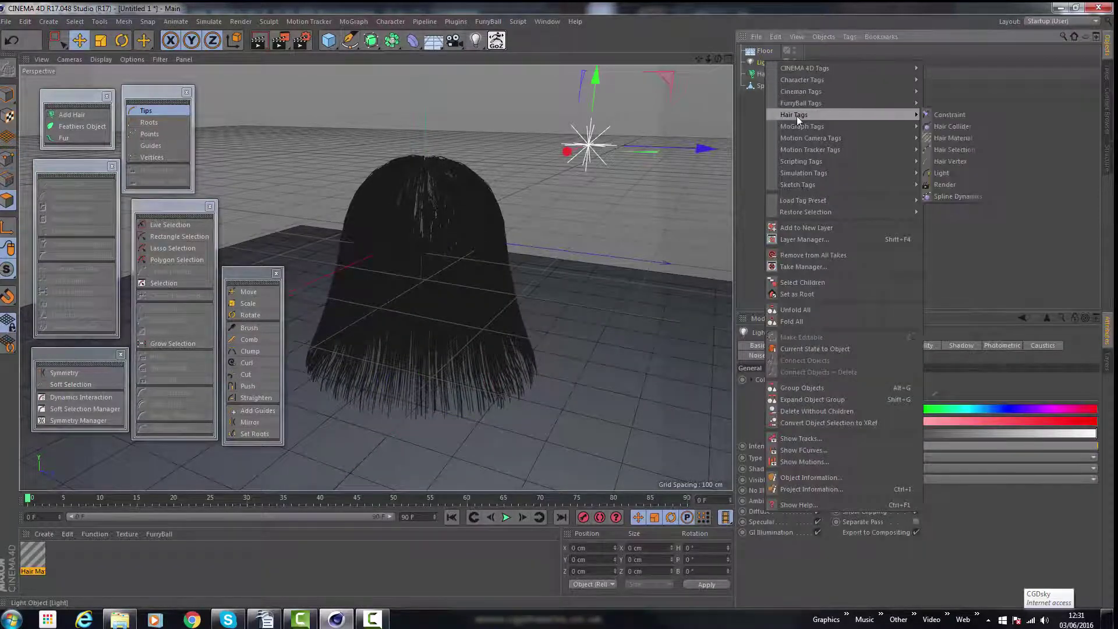
click(961, 173)
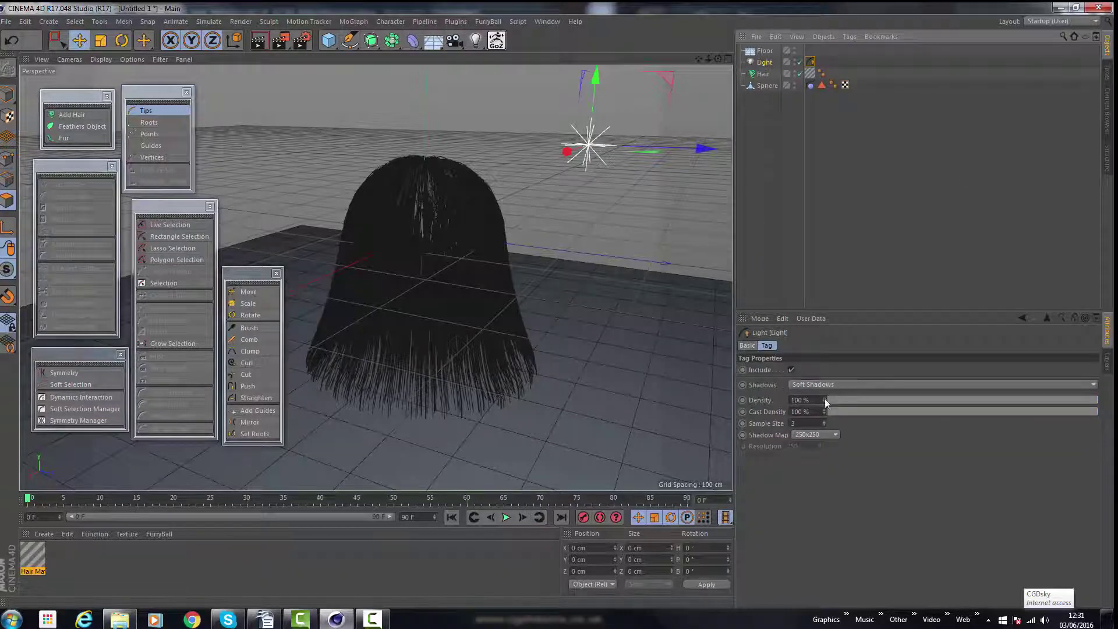
click(820, 435)
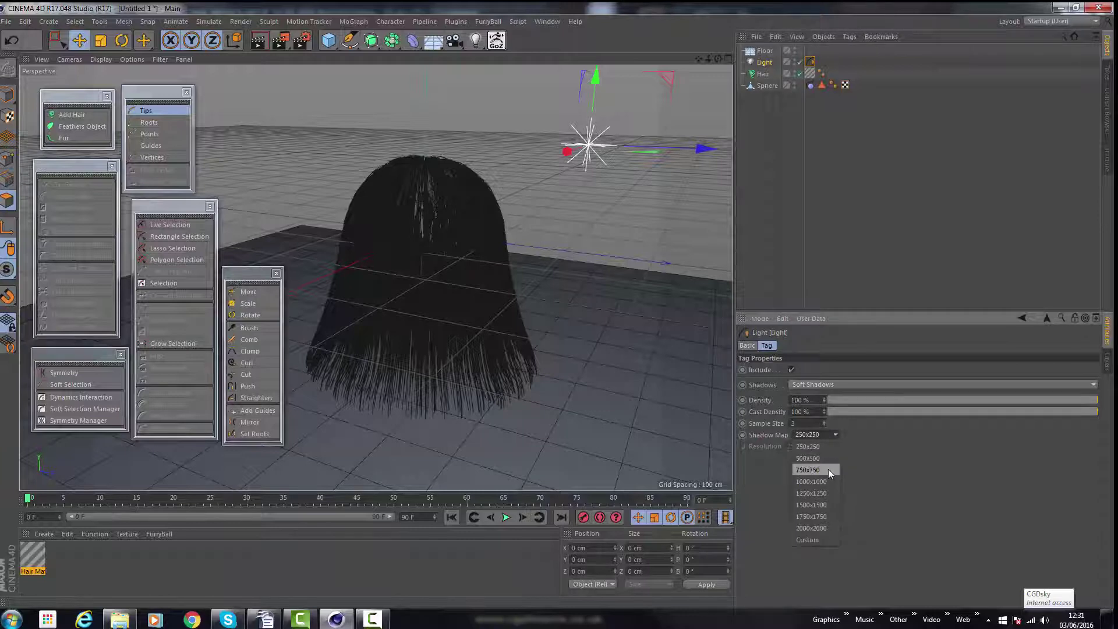
click(829, 470)
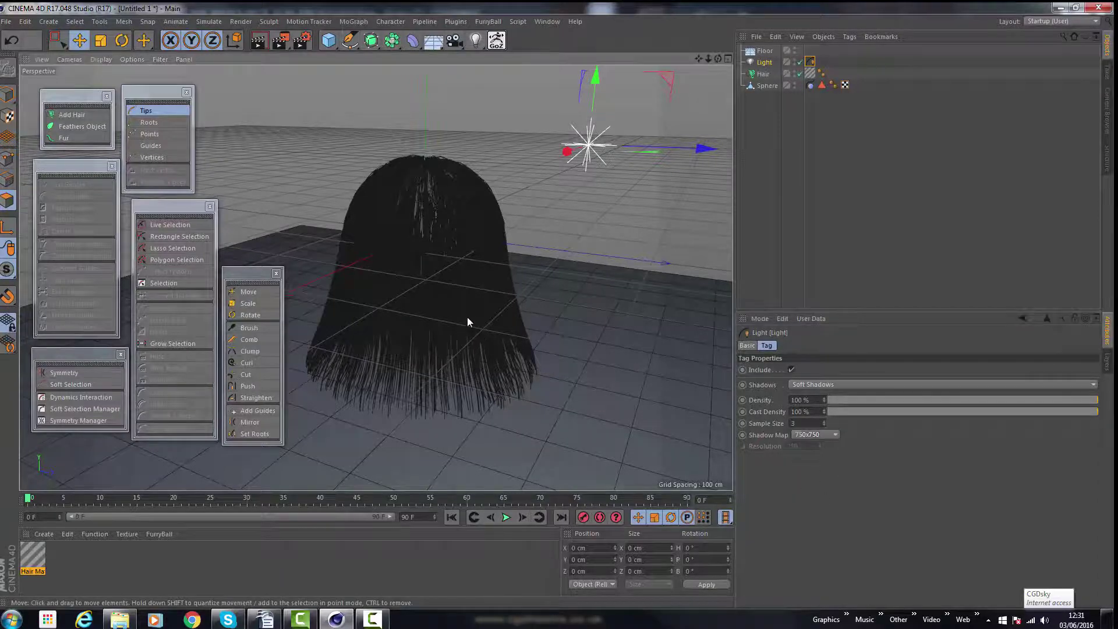
Step: Duplicate the light with its tag, move the copy to the opposite side of the head and raise it slightly
alt+drag(467, 316, 503, 343)
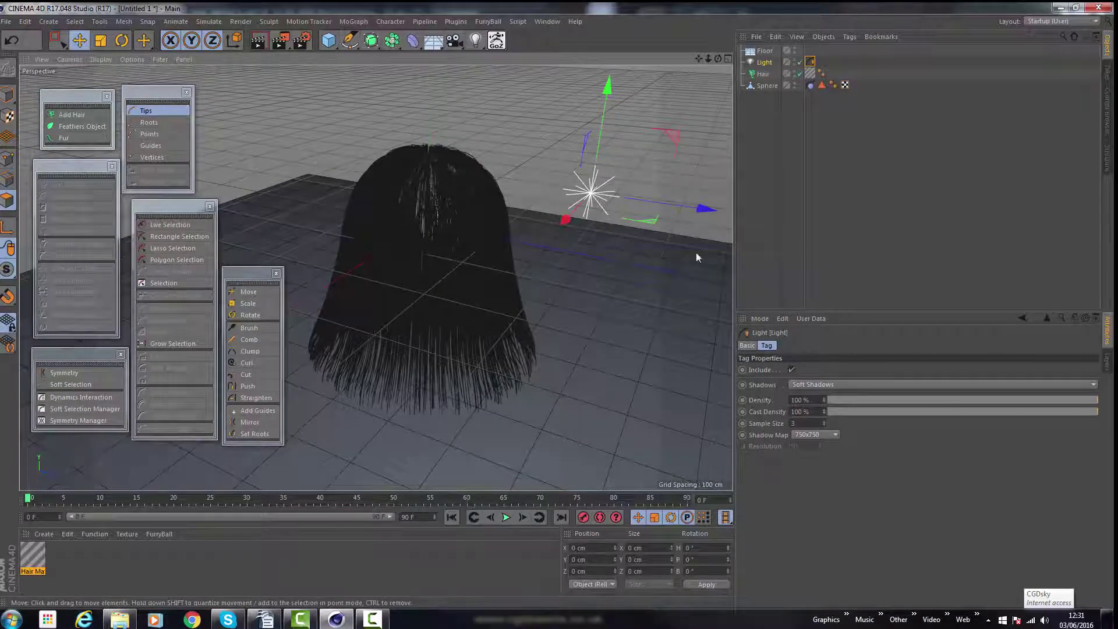
drag(767, 67, 770, 72)
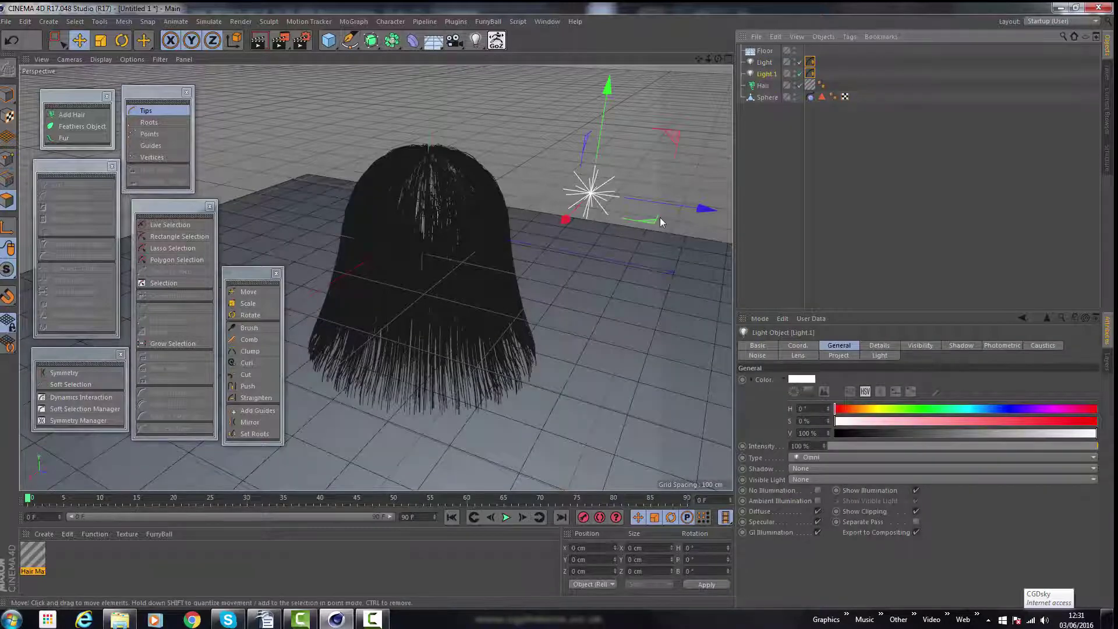
drag(588, 195, 243, 152)
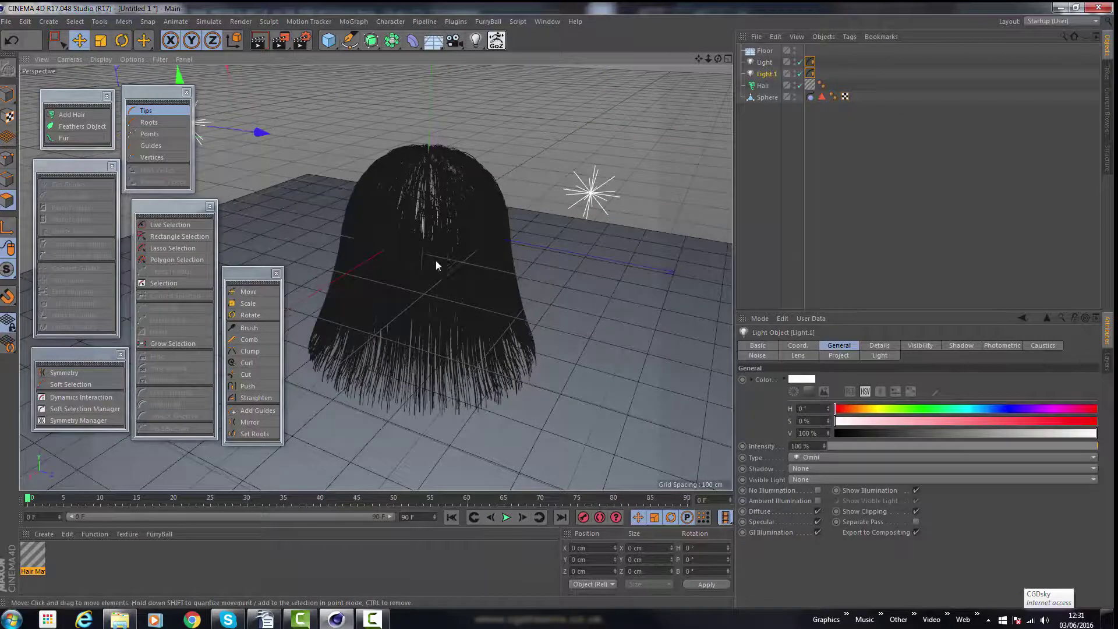
scroll(445, 260, down, 5)
alt+drag(449, 286, 334, 173)
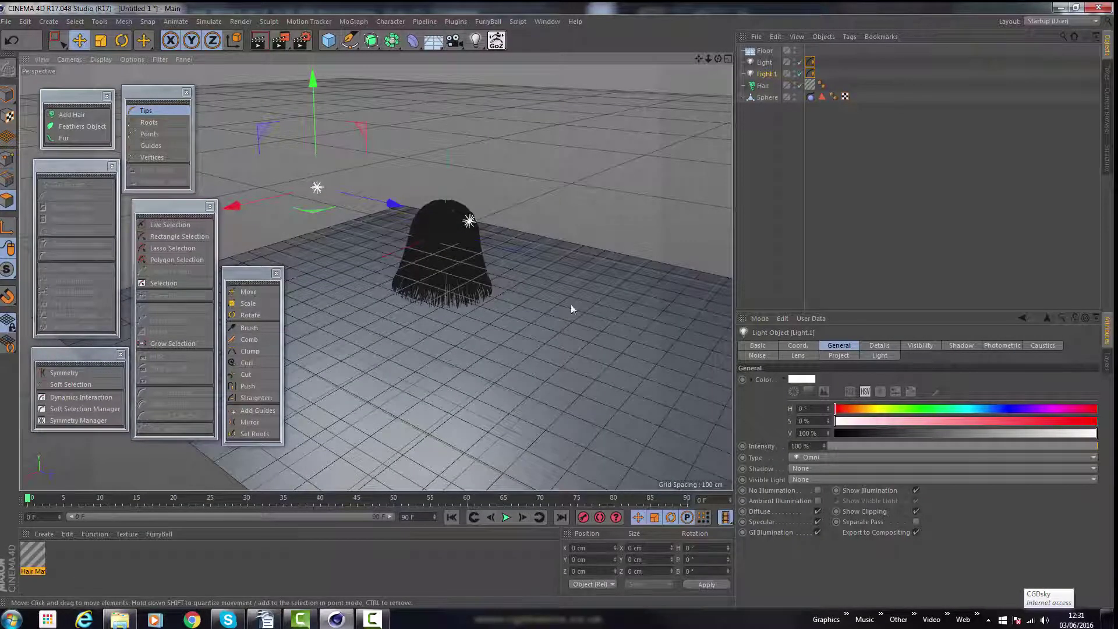
drag(313, 80, 312, 66)
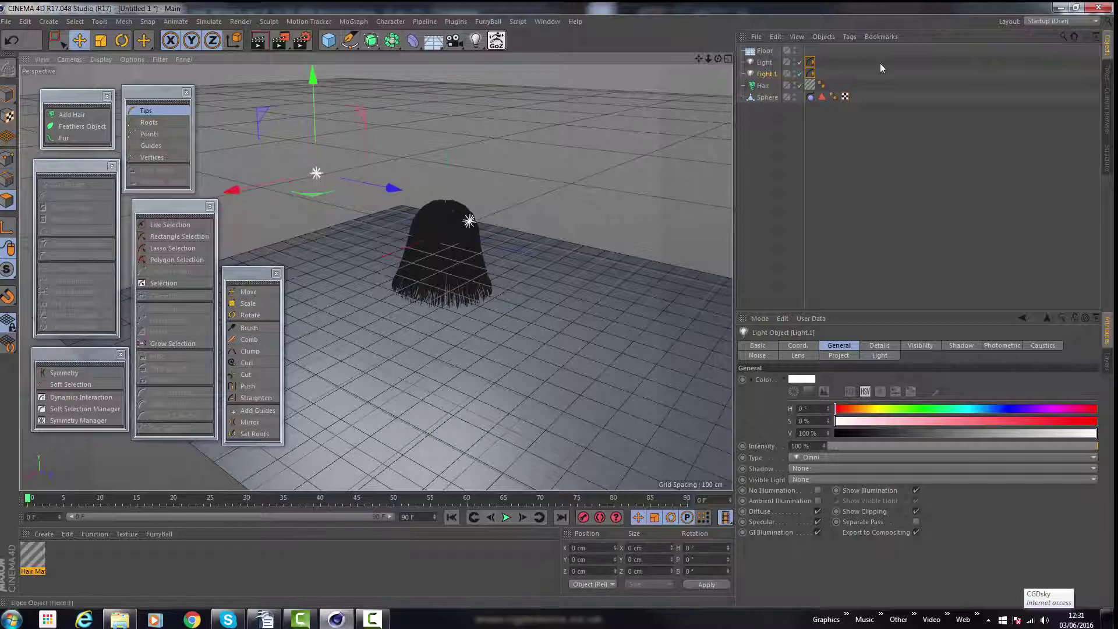
Step: Lower the original light beside the hair and move it about 55 cm further out along its Z axis
click(767, 62)
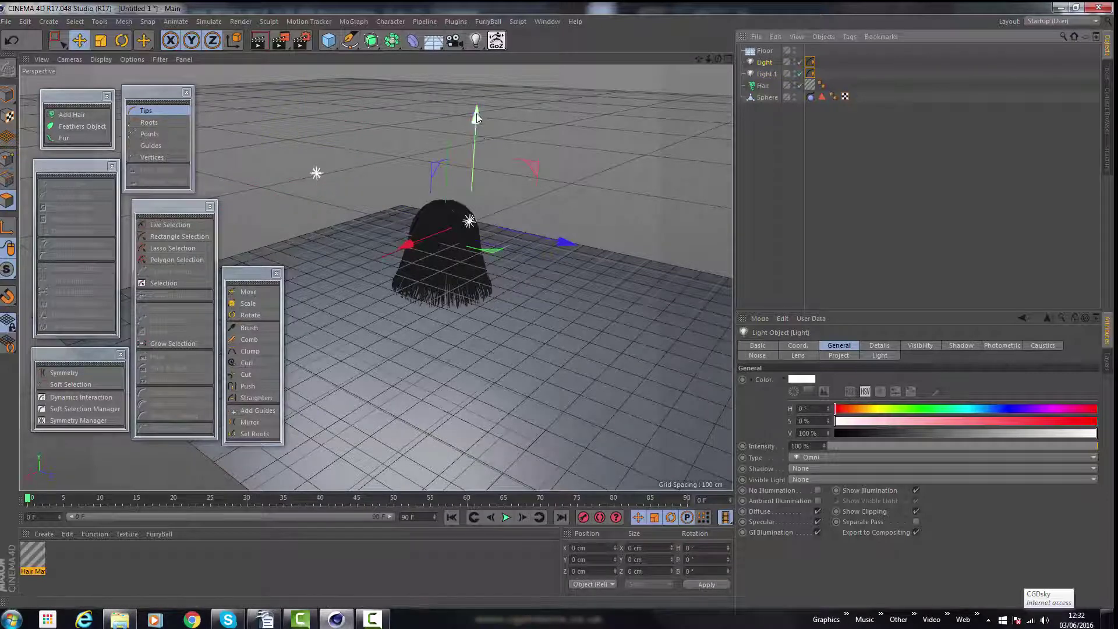
drag(477, 113, 480, 146)
drag(562, 270, 579, 276)
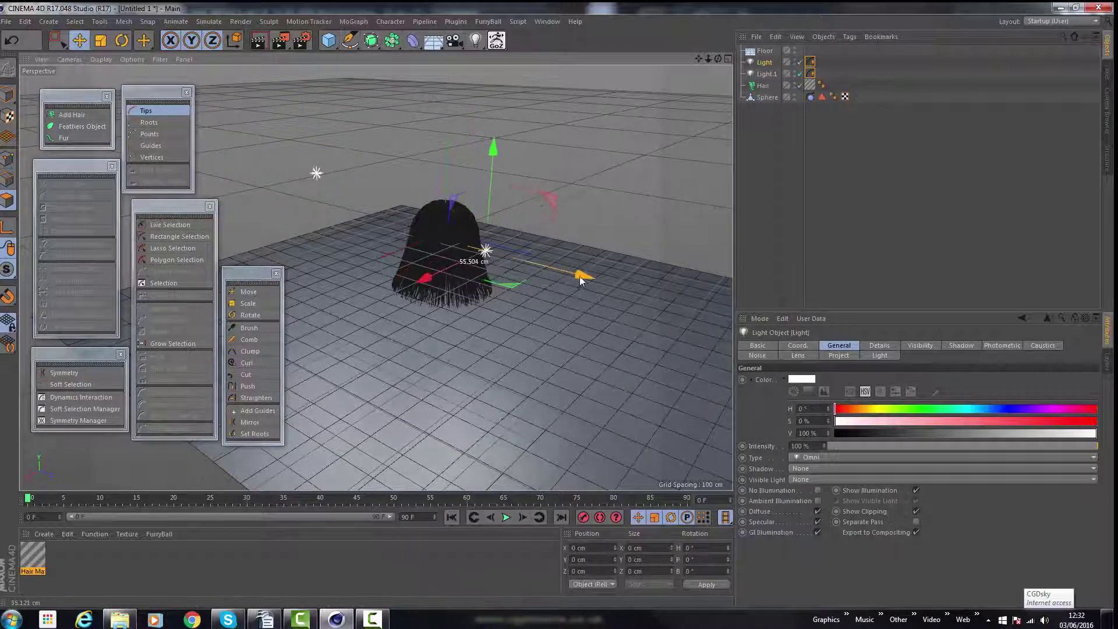
alt+right_drag(445, 221, 565, 235)
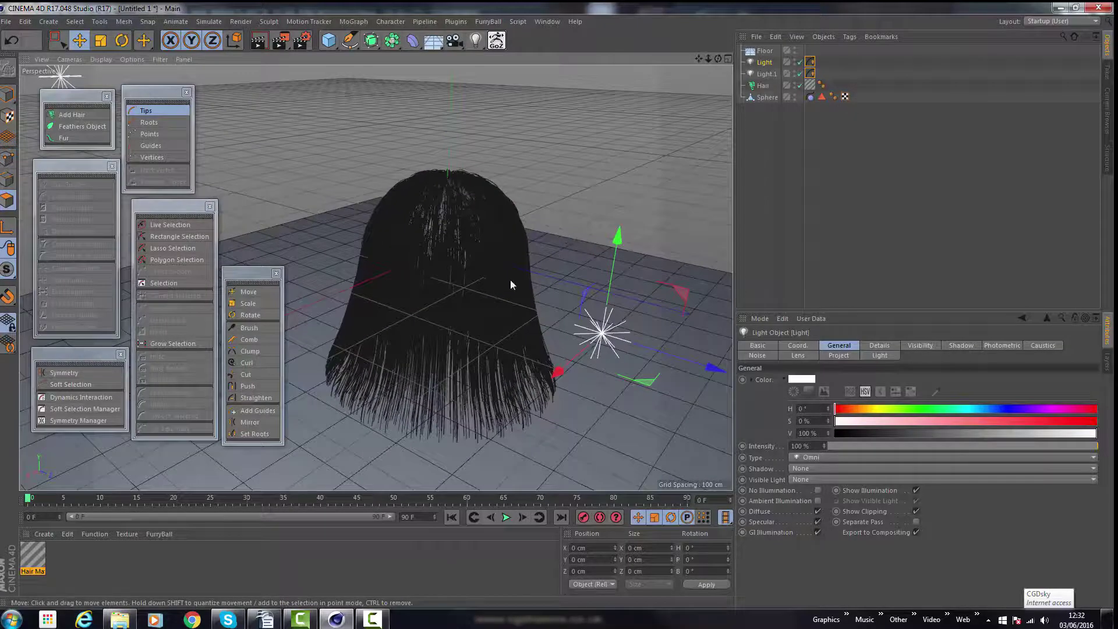
alt+drag(511, 281, 544, 285)
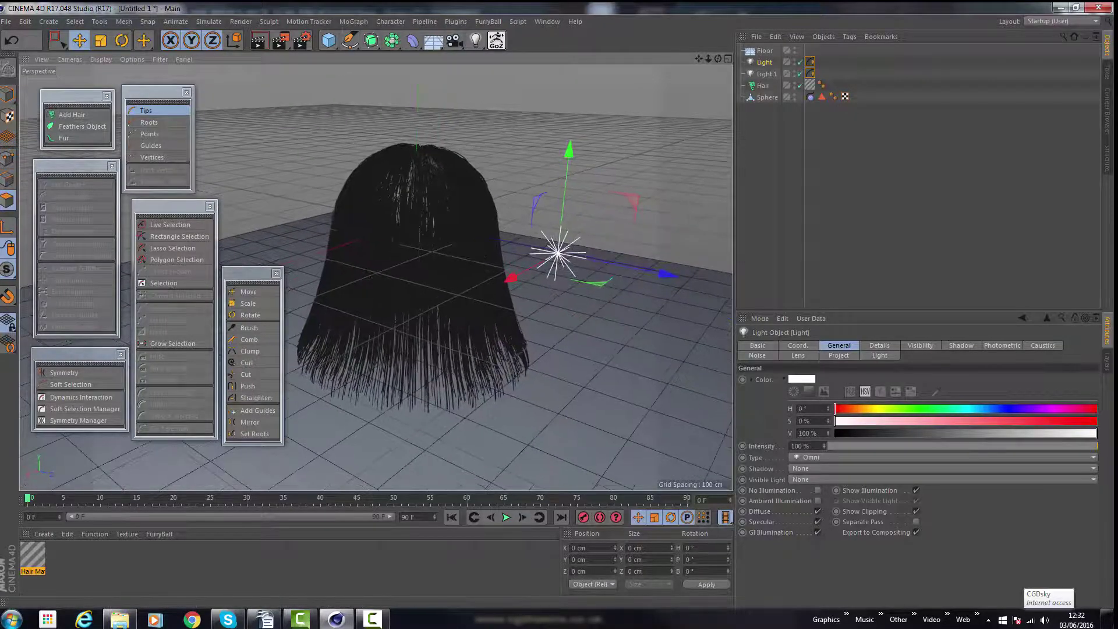
Step: Render the lit hair to the Picture Viewer and compare it with the earlier renders in the history
click(285, 41)
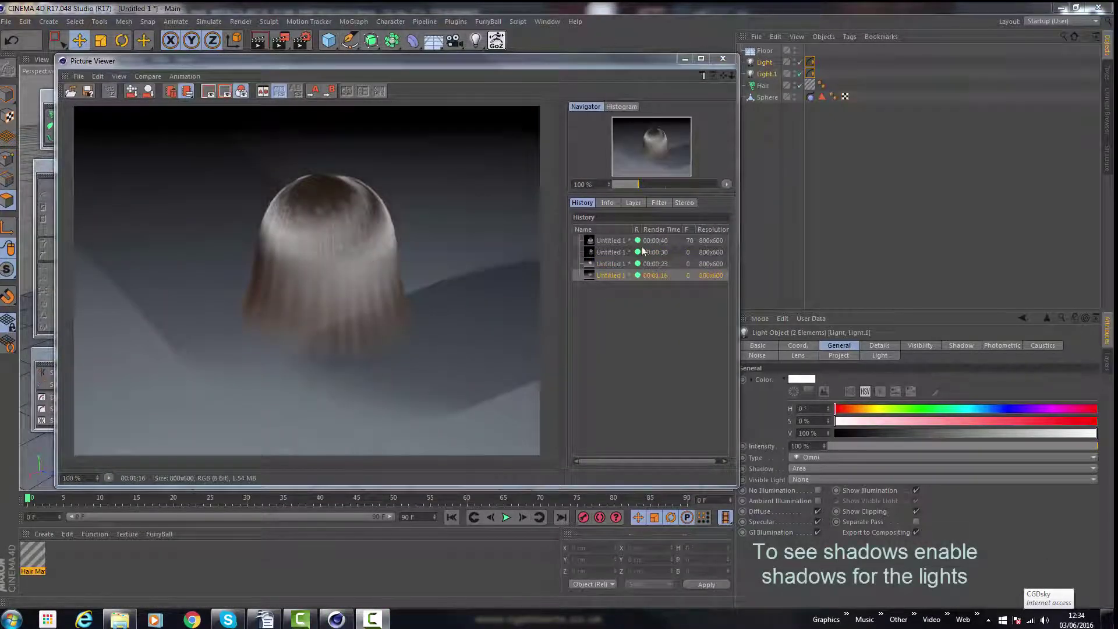
click(609, 253)
click(605, 240)
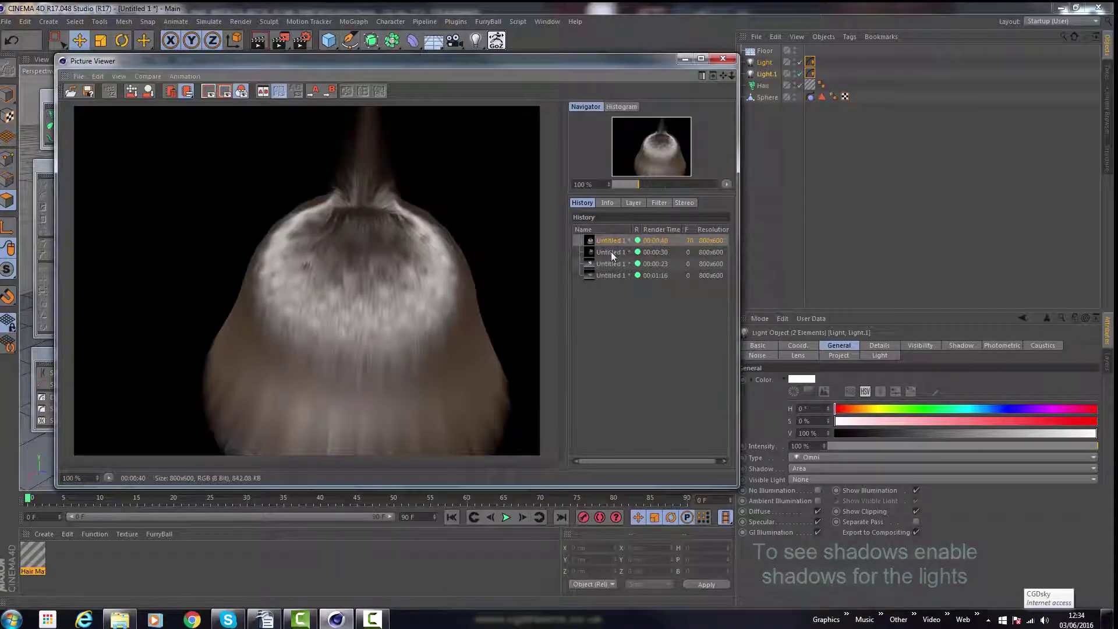
click(610, 252)
click(614, 274)
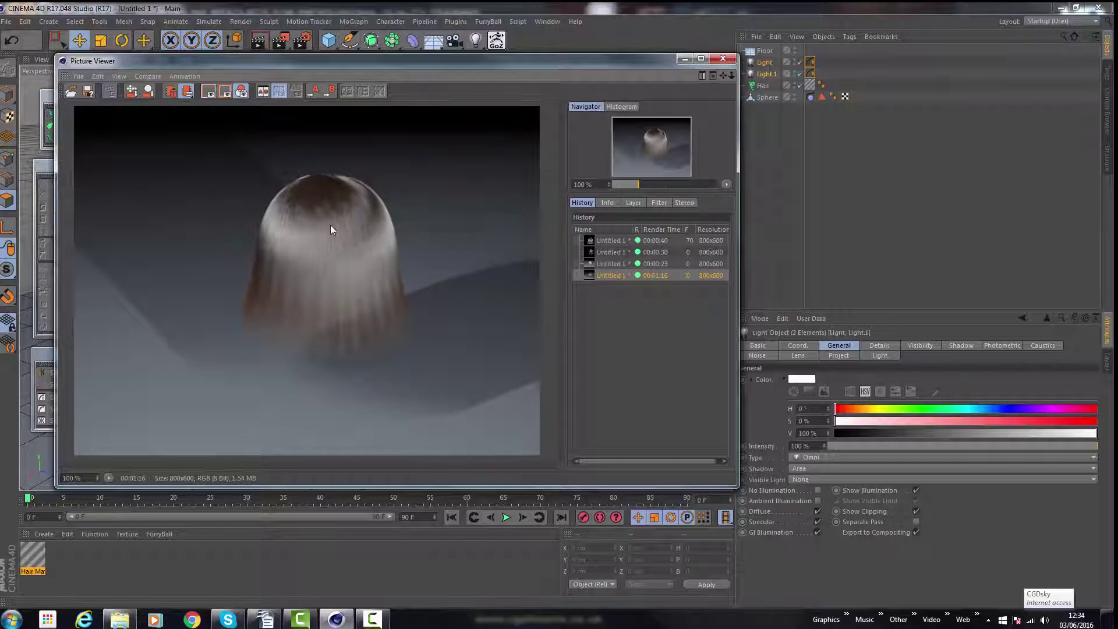
click(723, 59)
Step: Open the Hair material and raise the middle of its Thickness curve, shifting the point towards the tip
double_click(34, 560)
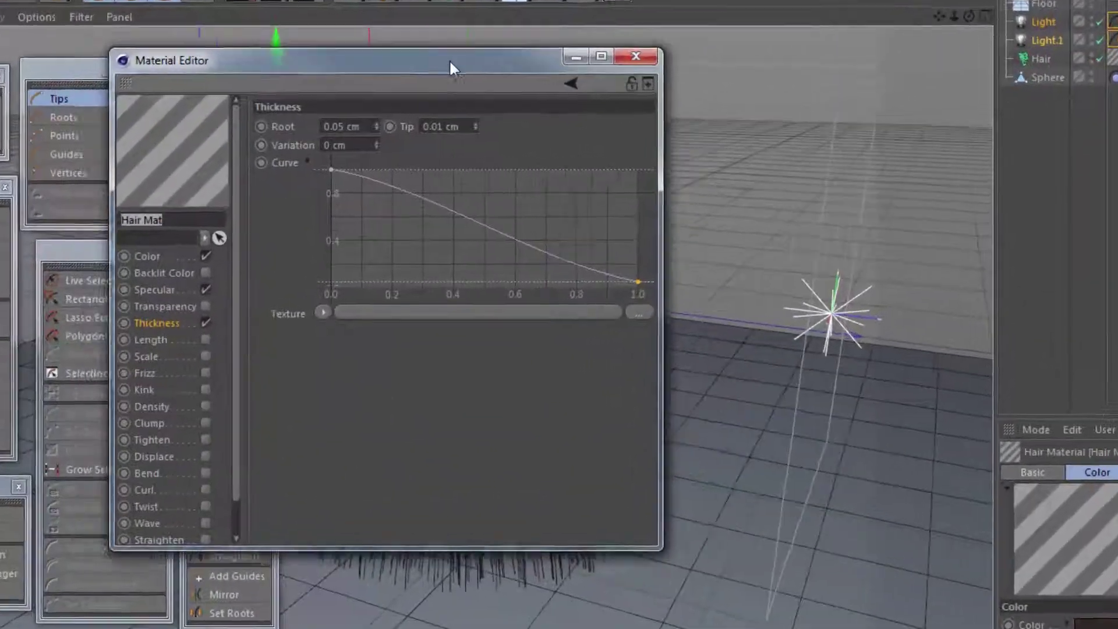
drag(392, 85, 438, 94)
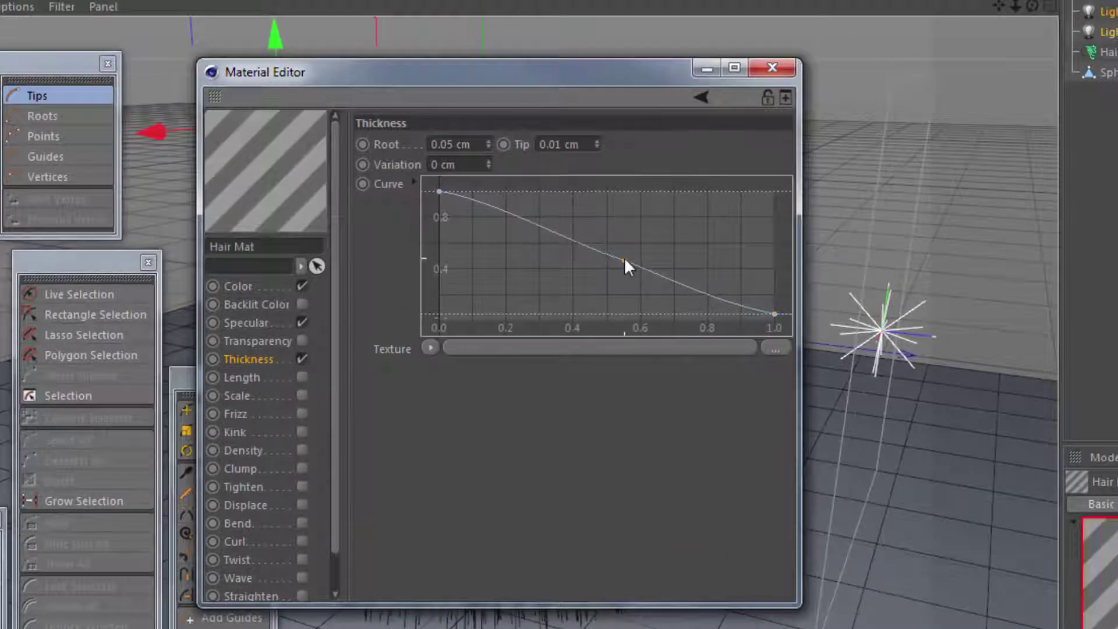
drag(628, 262, 695, 227)
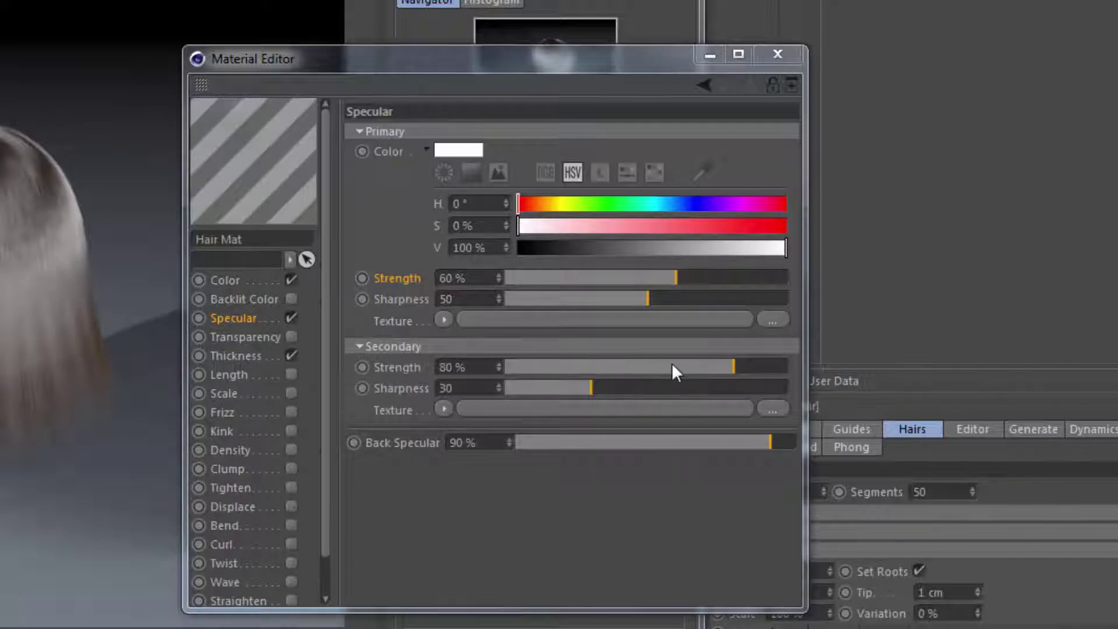
Step: Set the hair material's Secondary specular strength to 0% and Primary sharpness to 165, and compare the new render with the previous one
drag(672, 367, 387, 358)
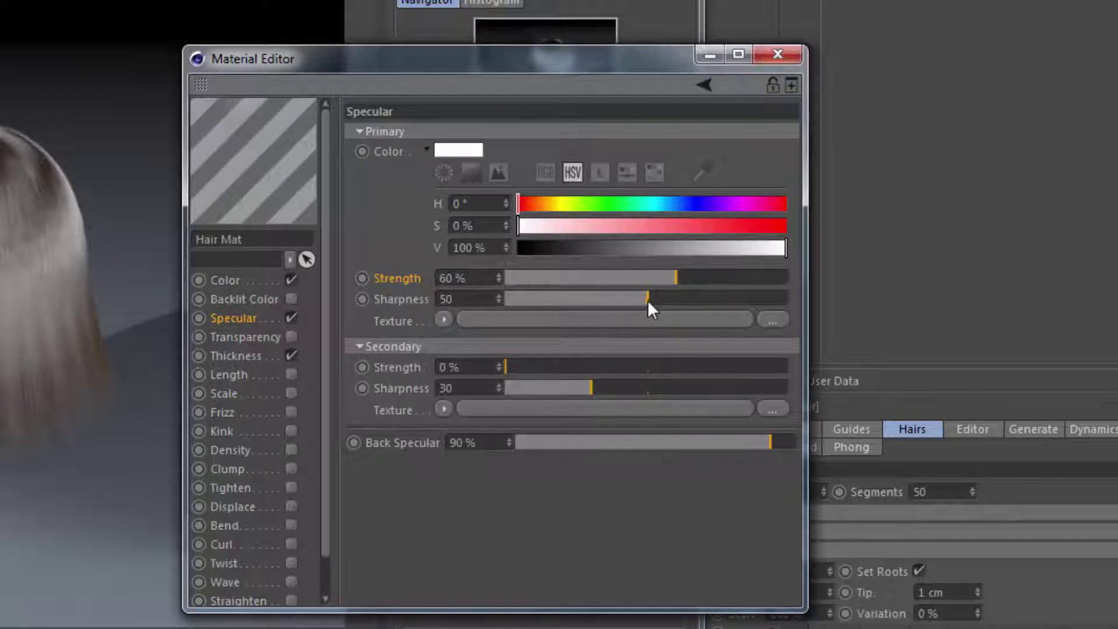
drag(648, 301, 834, 290)
drag(499, 299, 499, 259)
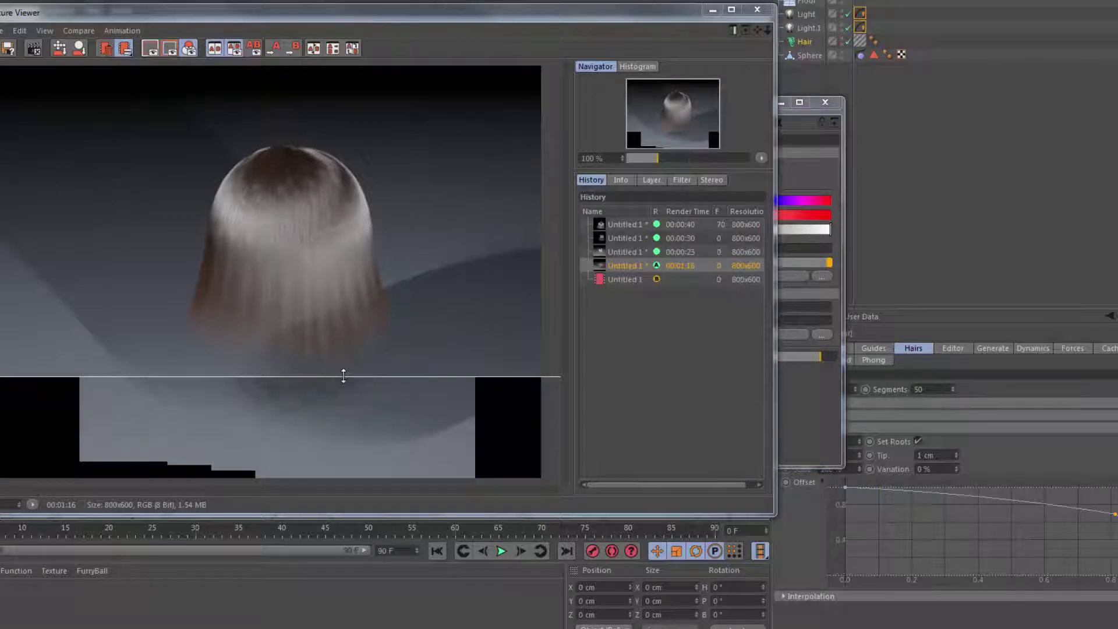
drag(344, 377, 392, 100)
Step: Load a Color shader into the Secondary specular texture of the hair material and open the shader's settings
click(791, 443)
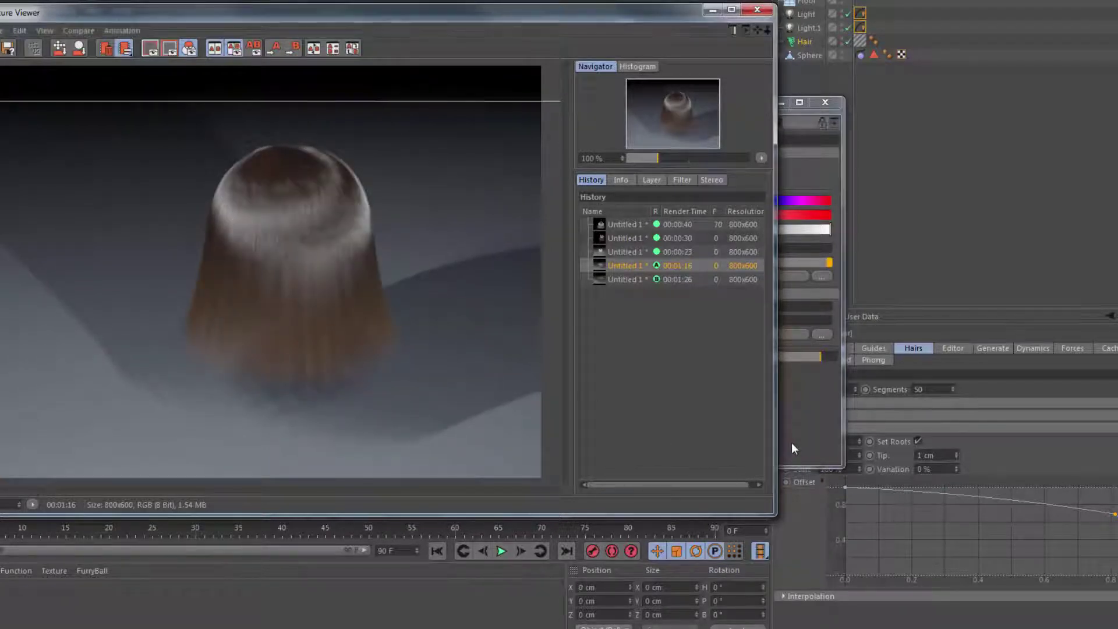
drag(679, 105, 764, 75)
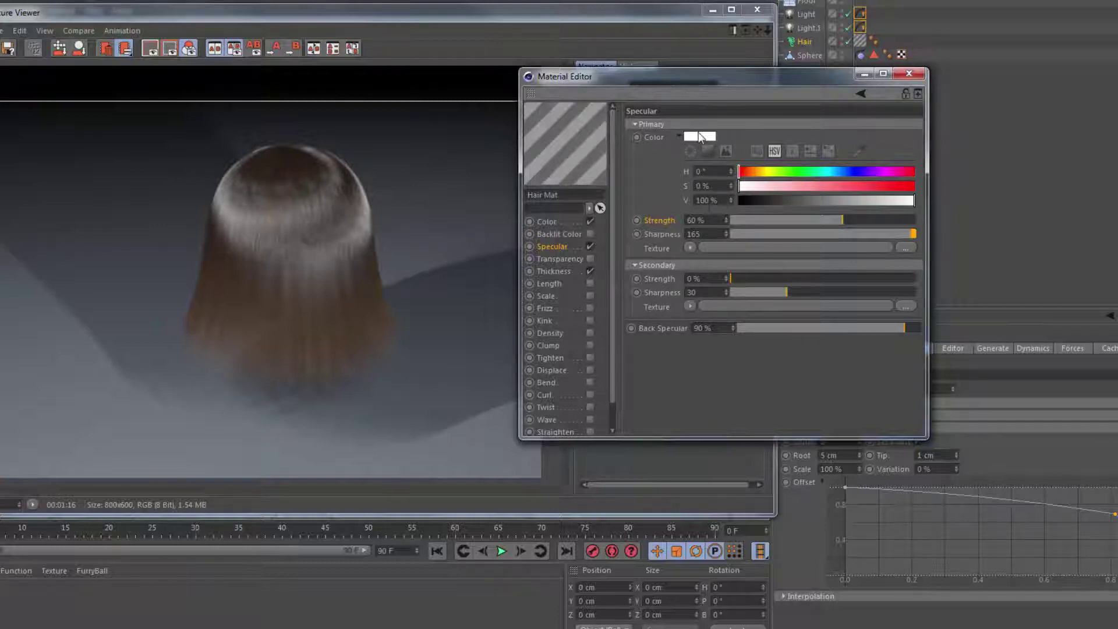
click(689, 305)
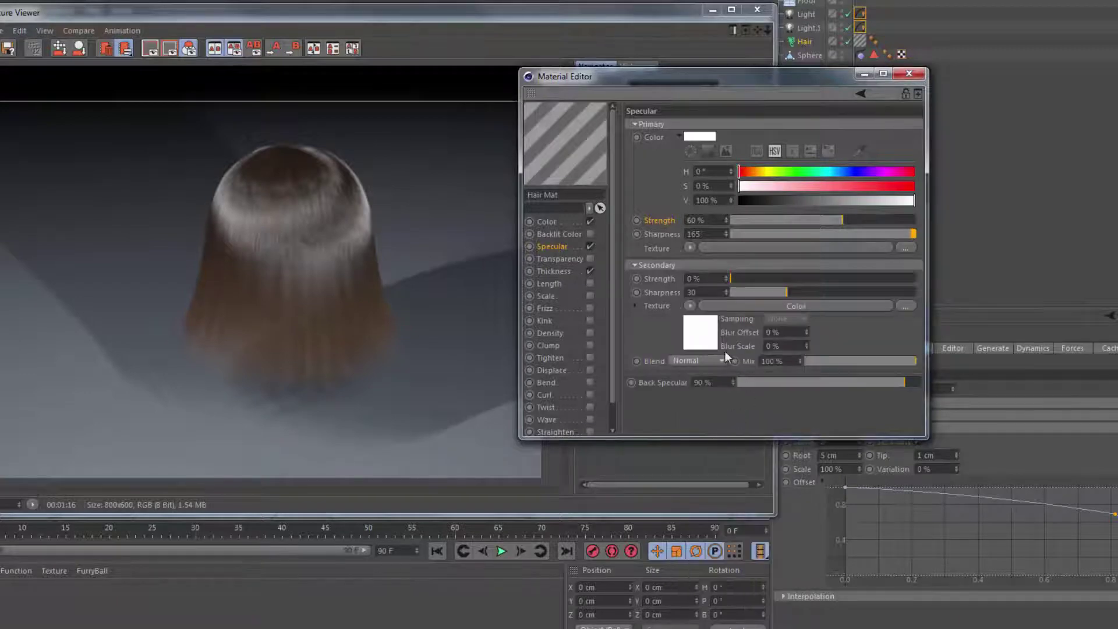
click(704, 338)
Step: Set the Secondary specular shader's colour to a pale peach with hue 20° and saturation 23%
click(752, 256)
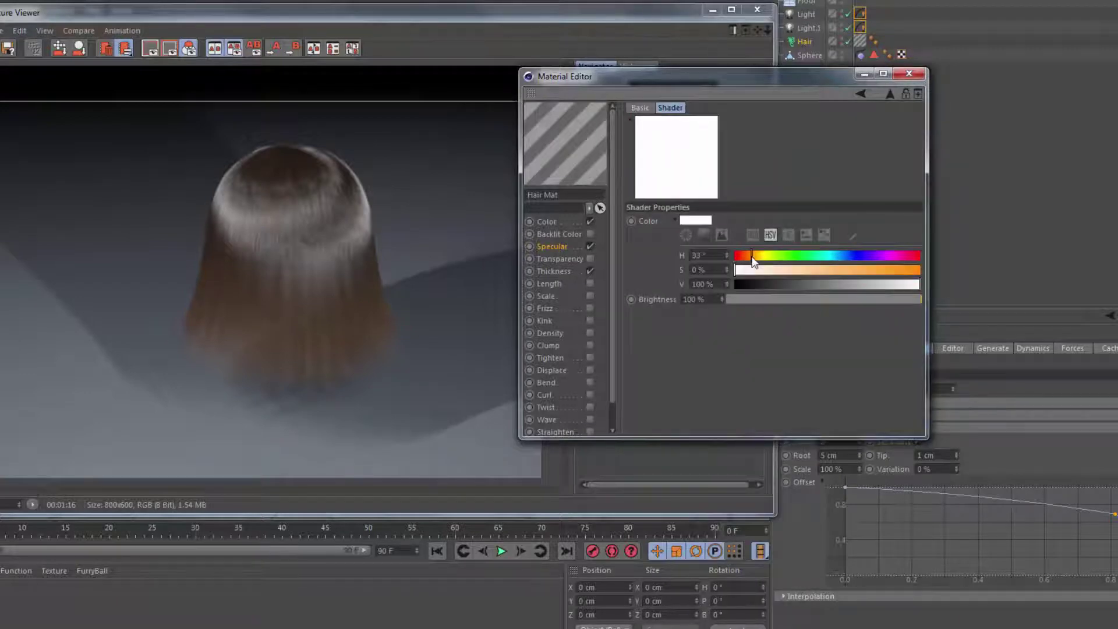
click(744, 257)
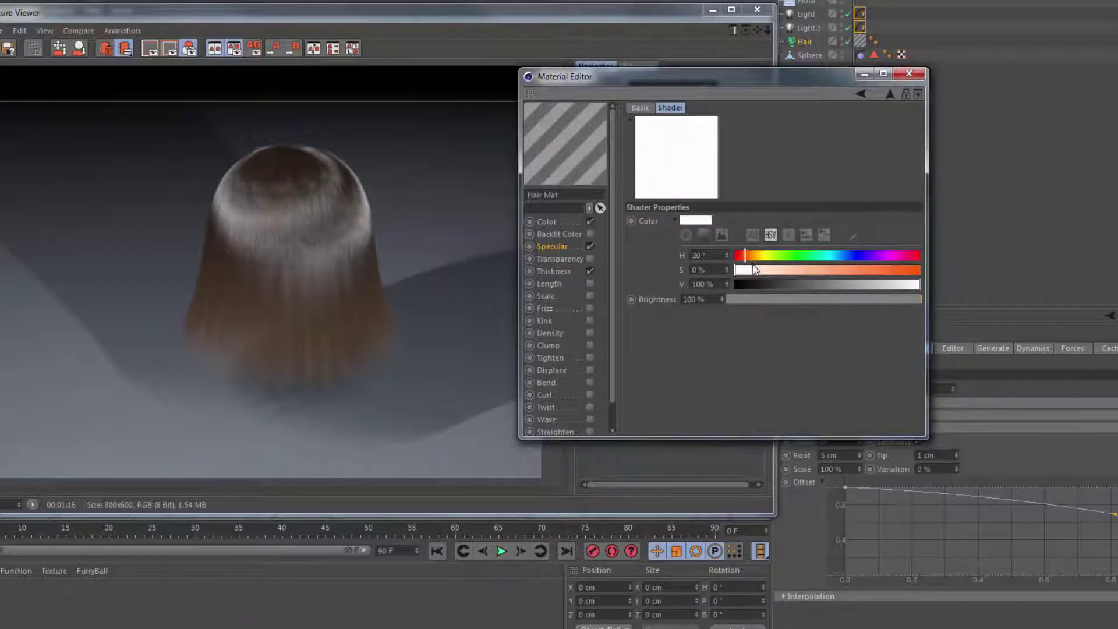
click(766, 269)
drag(766, 268, 777, 268)
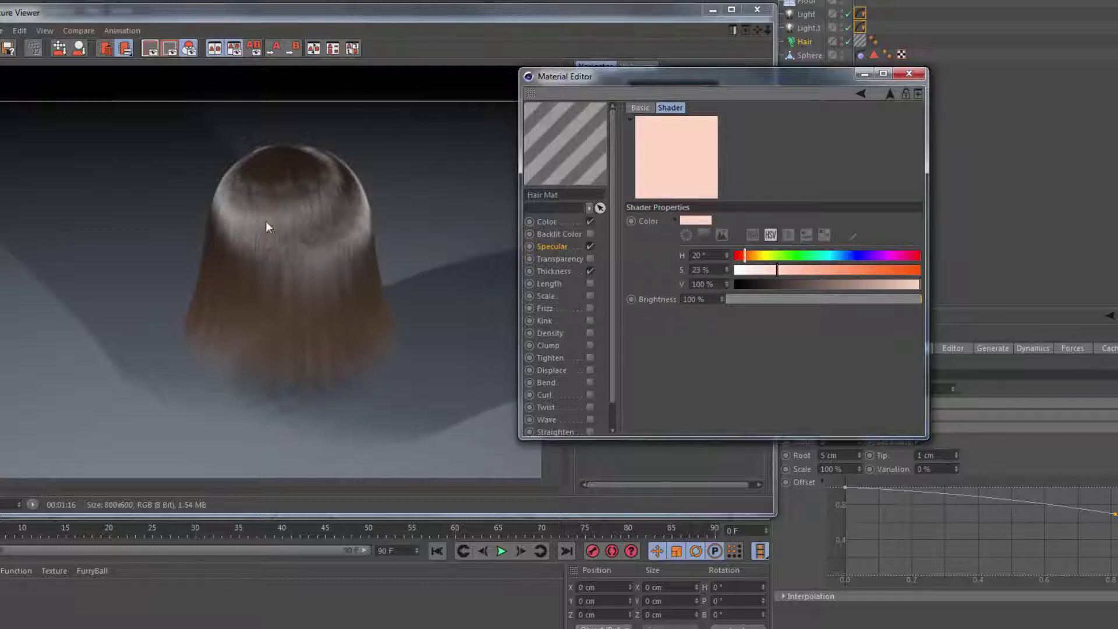
Step: Change the shader's colour to a saturated blue with hue 227° and saturation 100%, and return to the Specular settings
click(844, 255)
drag(842, 270, 933, 269)
drag(845, 255, 851, 254)
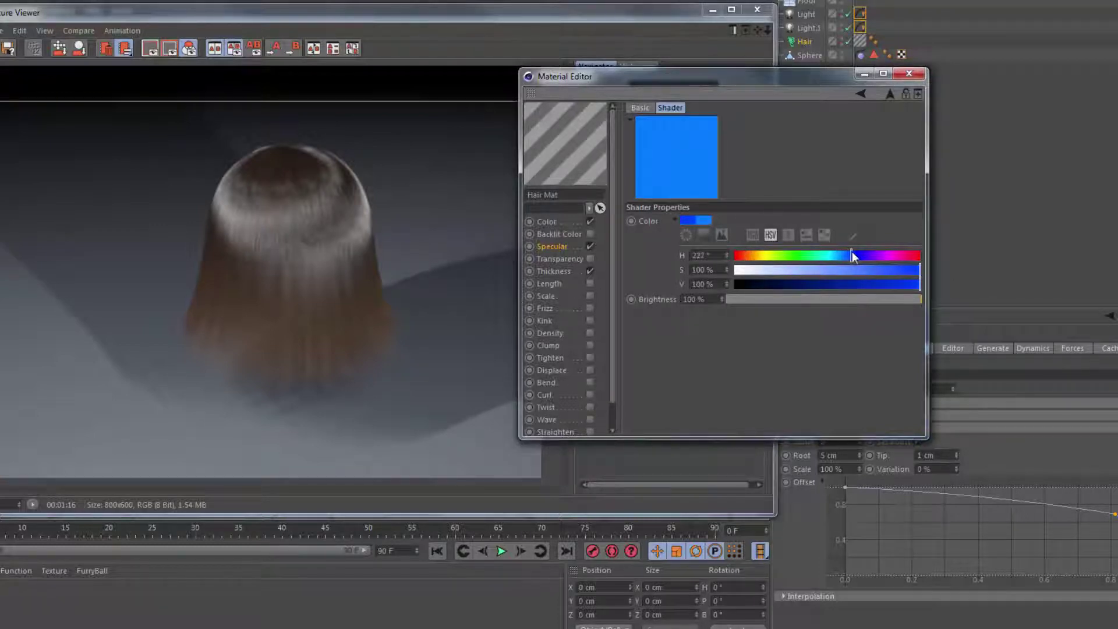
click(889, 93)
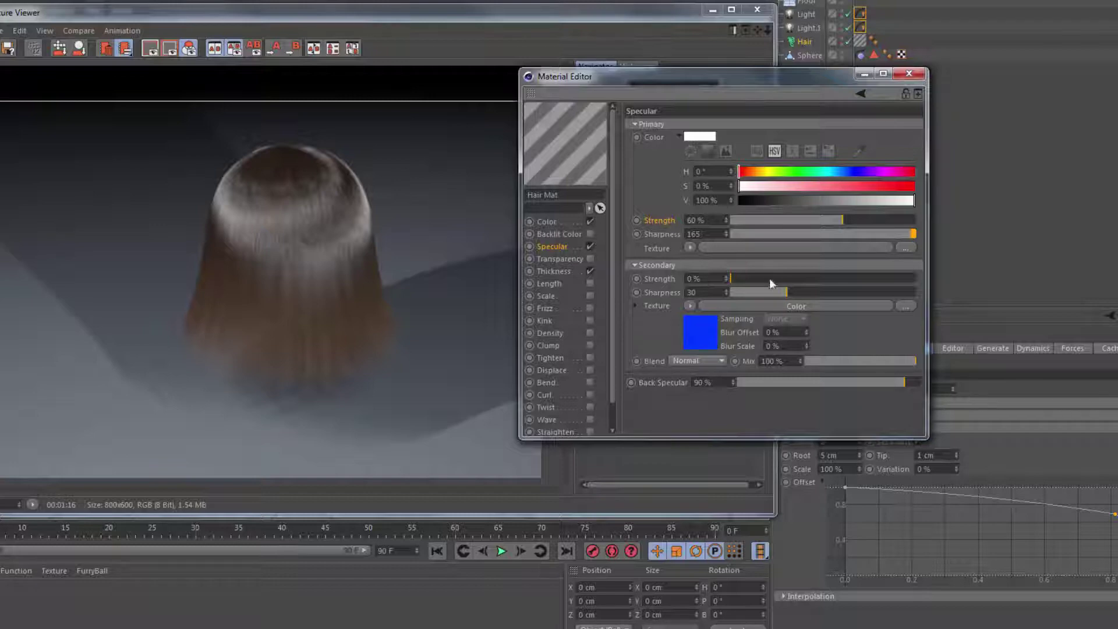
Step: Set the Secondary specular strength to 30% and sharpness to about 42, comparing the renders after the strength change
drag(738, 281, 780, 270)
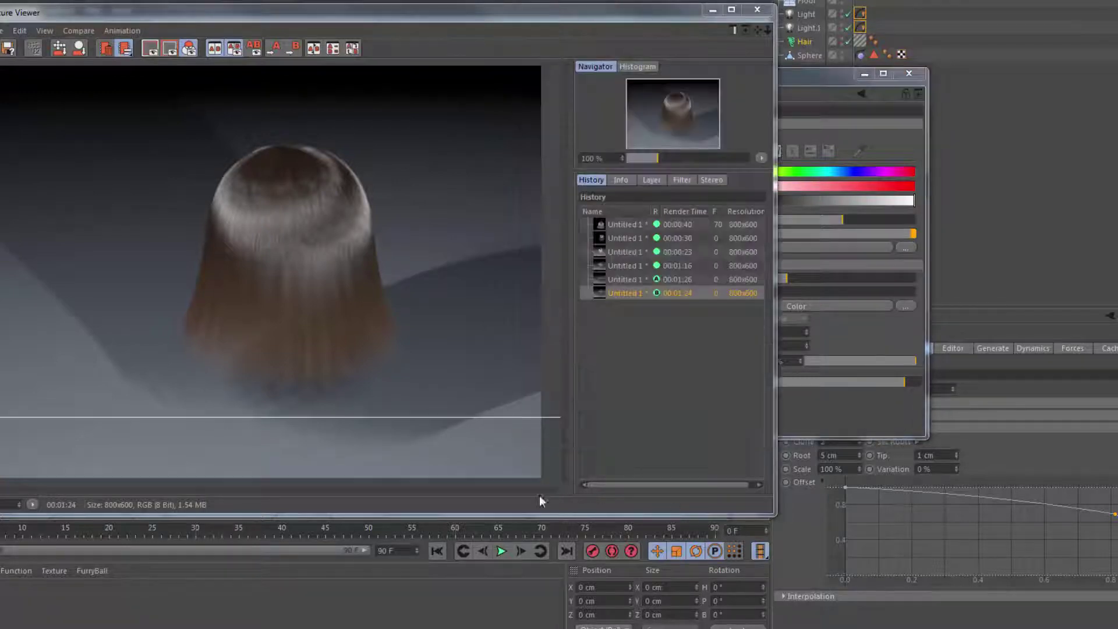
drag(410, 417, 402, 388)
drag(795, 75, 868, 55)
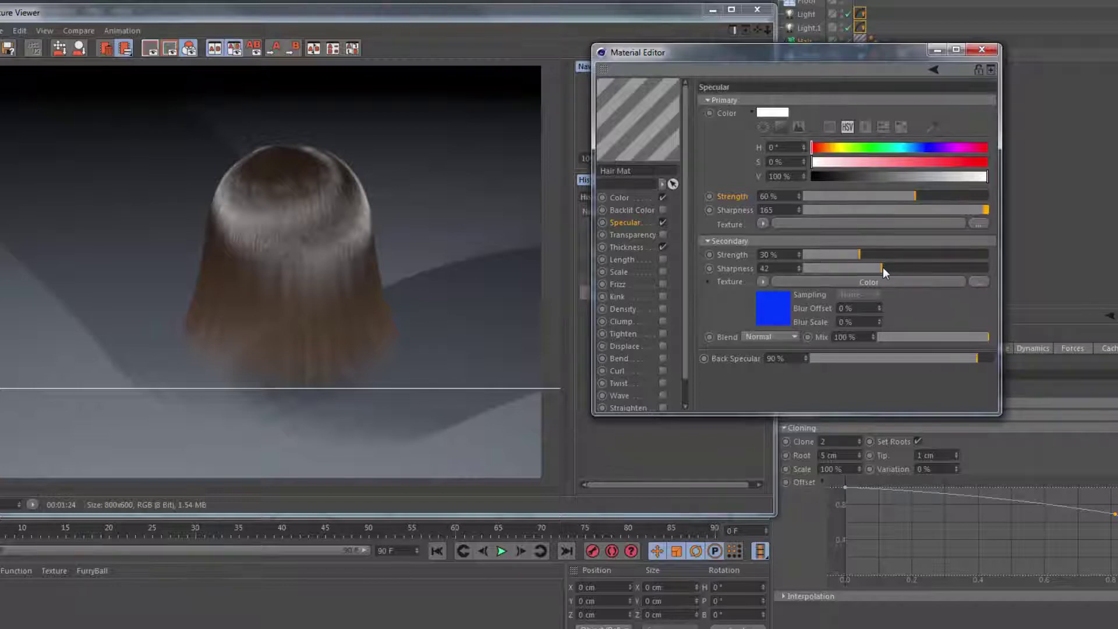
drag(883, 268, 884, 268)
Step: Recolour the Secondary specular shader to hue 27° and saturation 40%, and render the frame to the Picture Viewer
click(769, 306)
click(831, 232)
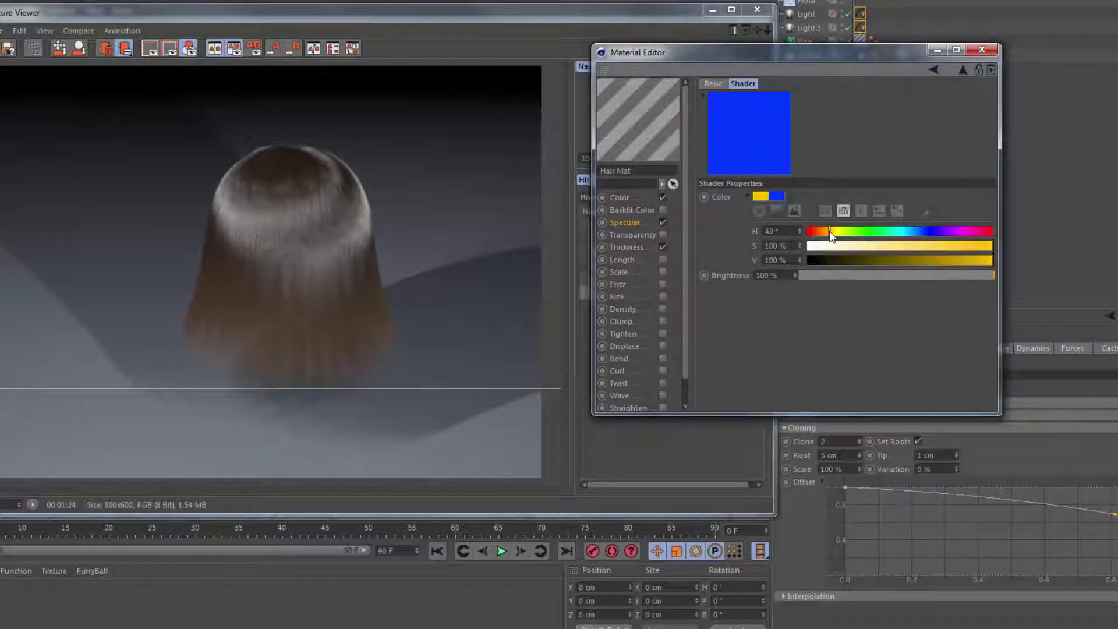
click(822, 232)
drag(834, 244, 868, 247)
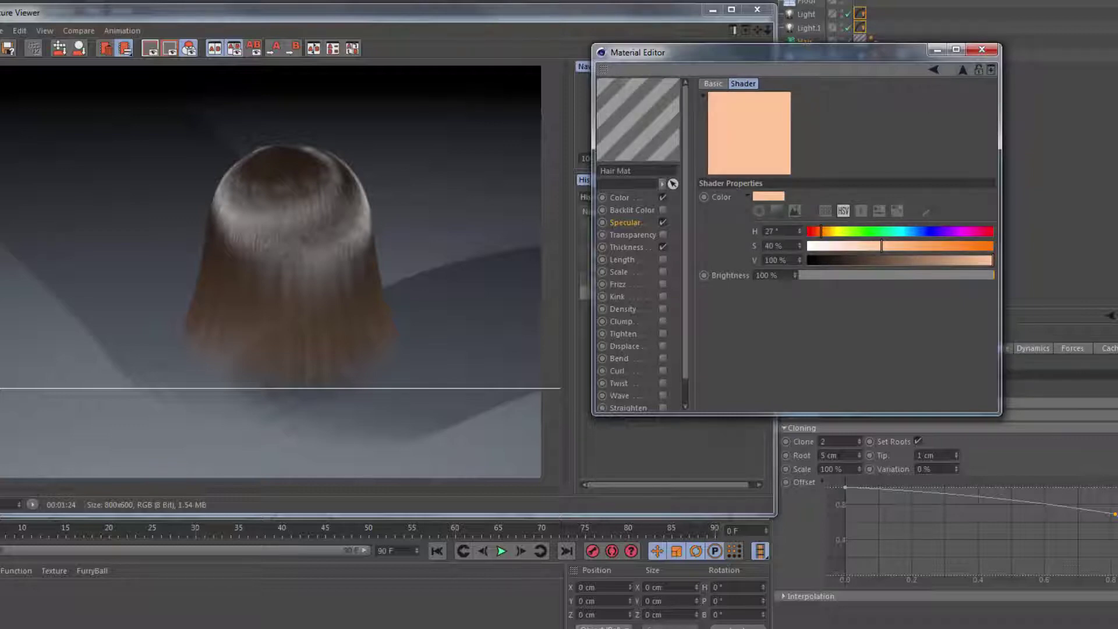
key(shift+r)
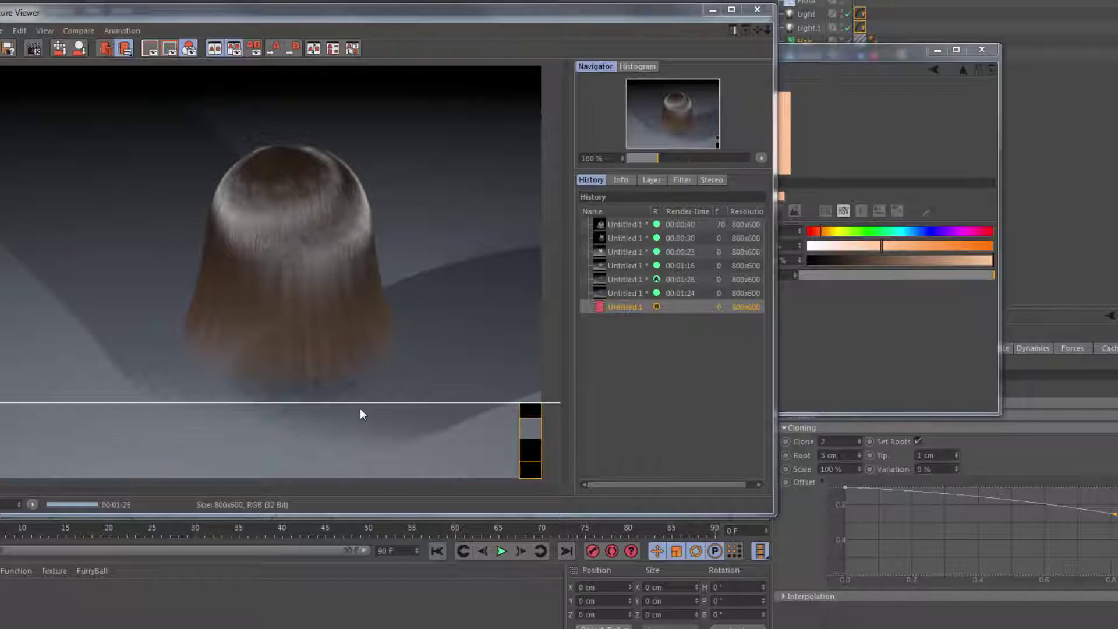
Step: Recolour the Secondary specular shader to hue 33° and saturation 56%, and render the frame to the Picture Viewer
drag(356, 402, 393, 115)
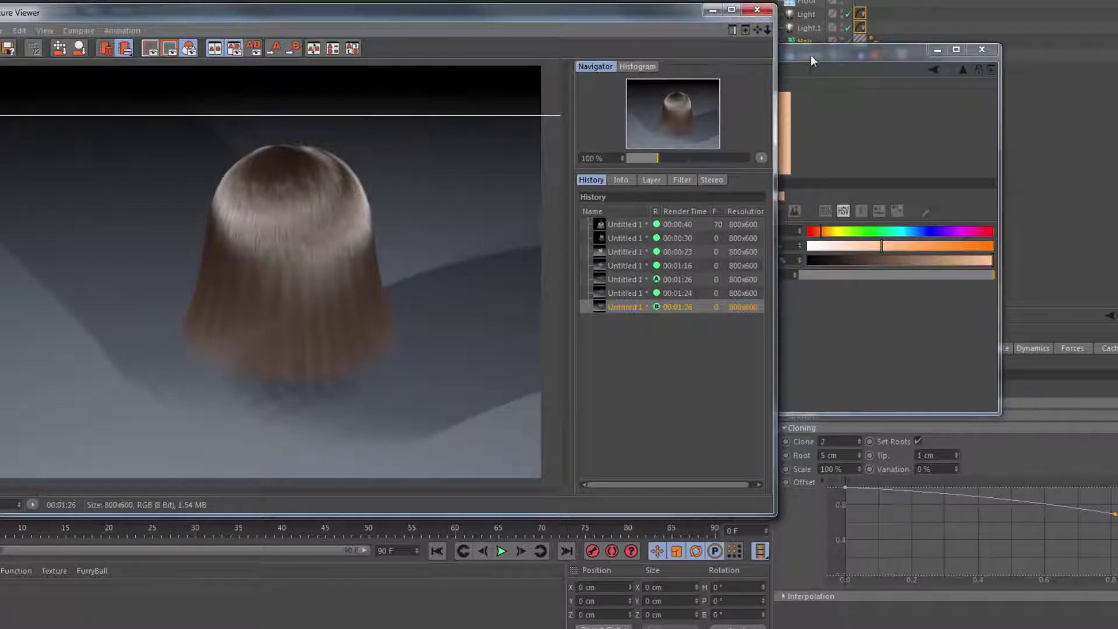
drag(810, 55, 850, 51)
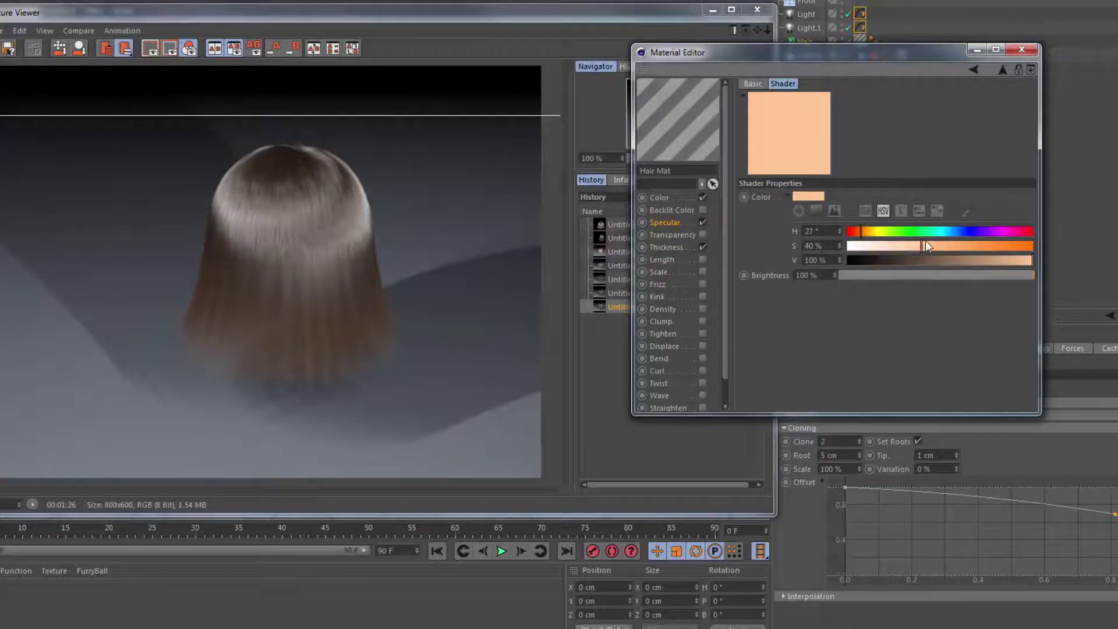
drag(935, 248, 936, 246)
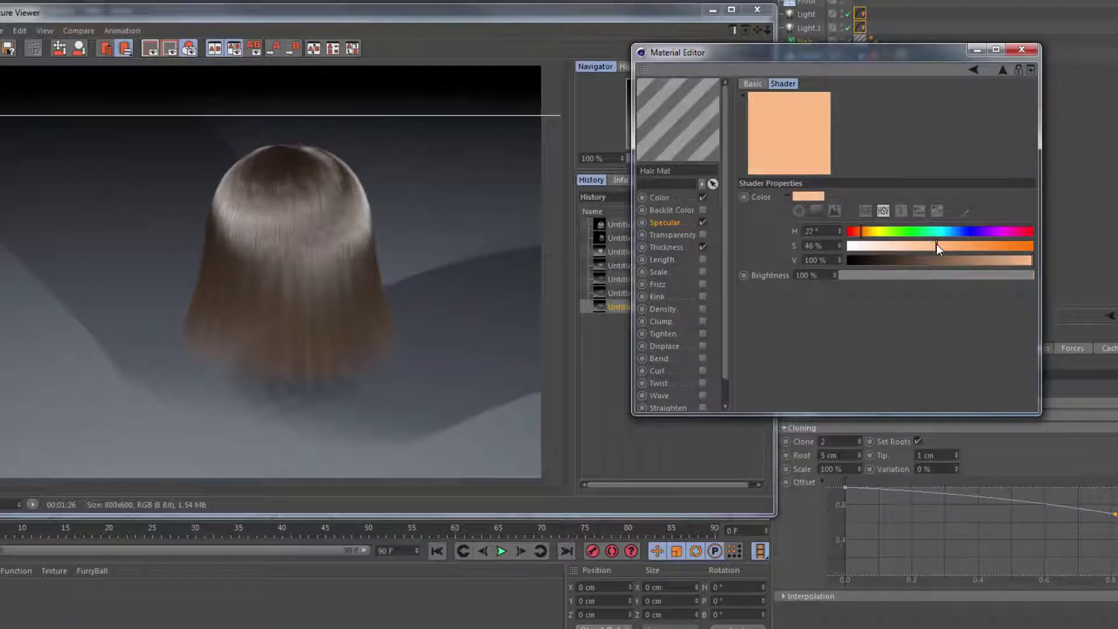
drag(860, 232, 858, 240)
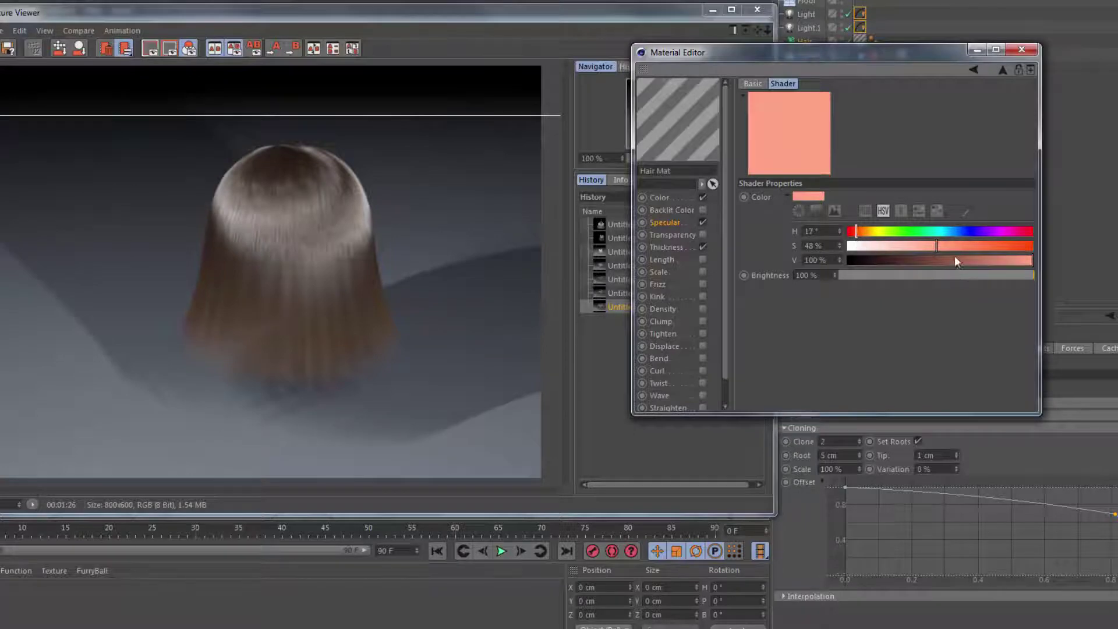
mouse_move(955, 246)
mouse_down()
mouse_move(1020, 243)
mouse_move(952, 246)
mouse_up()
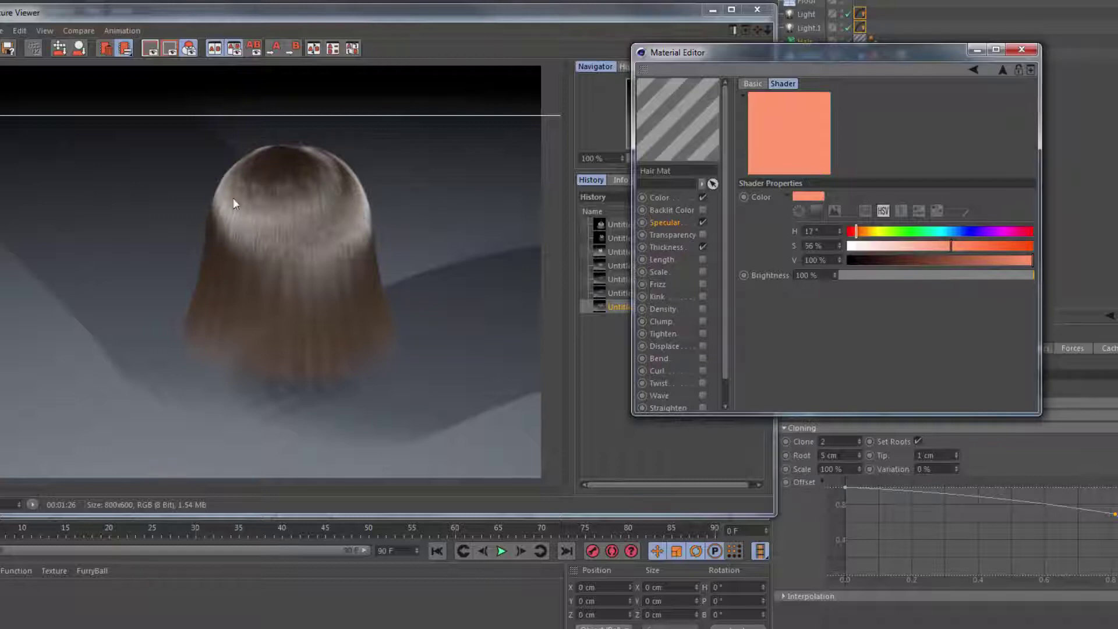
drag(856, 232, 868, 234)
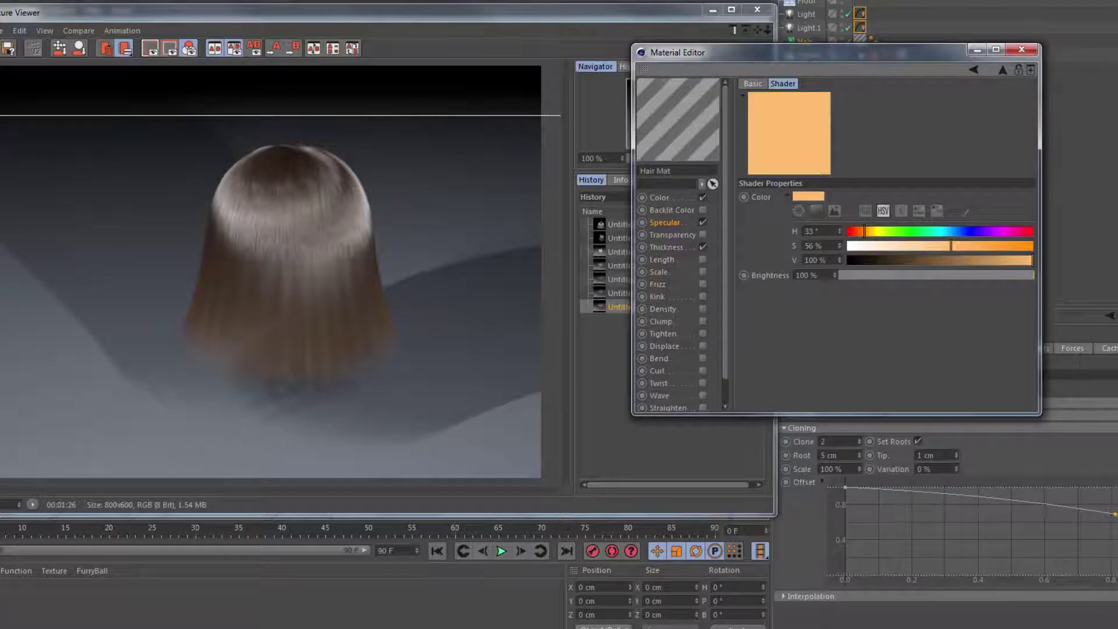
key(shift+r)
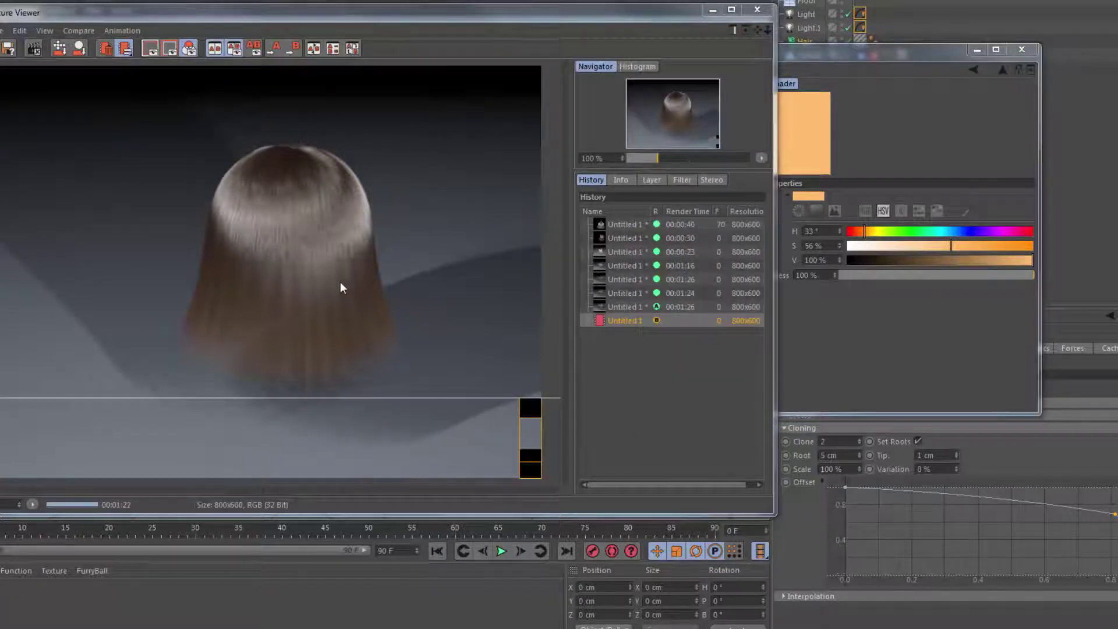
Step: Compare the new render with the previous one by sweeping the A/B divider across the hair, and close the Picture Viewer
drag(891, 50, 985, 39)
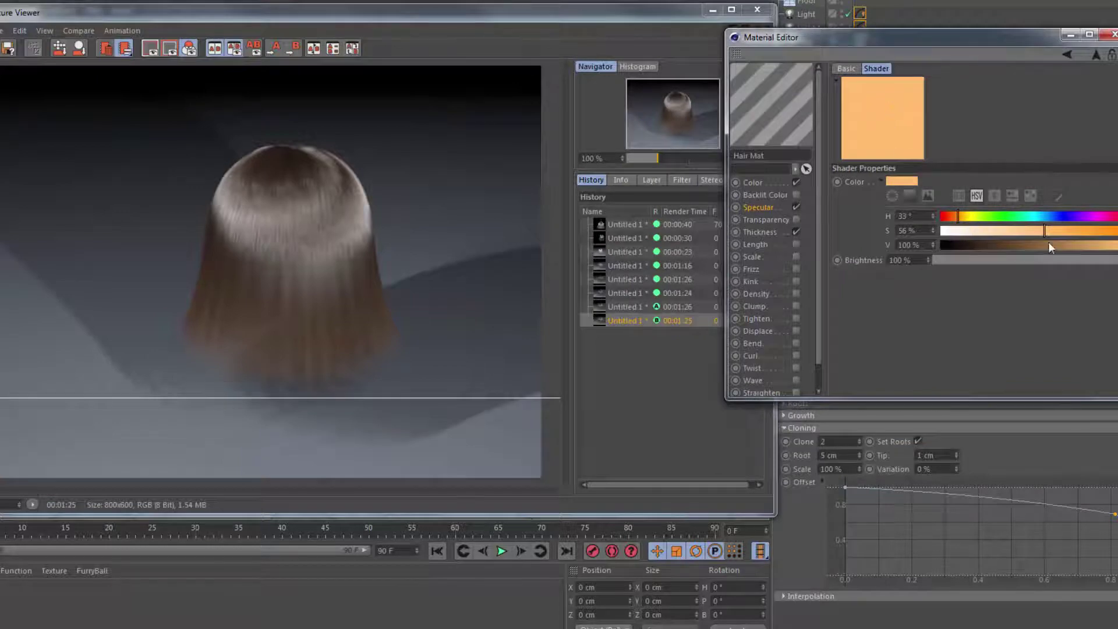
click(376, 395)
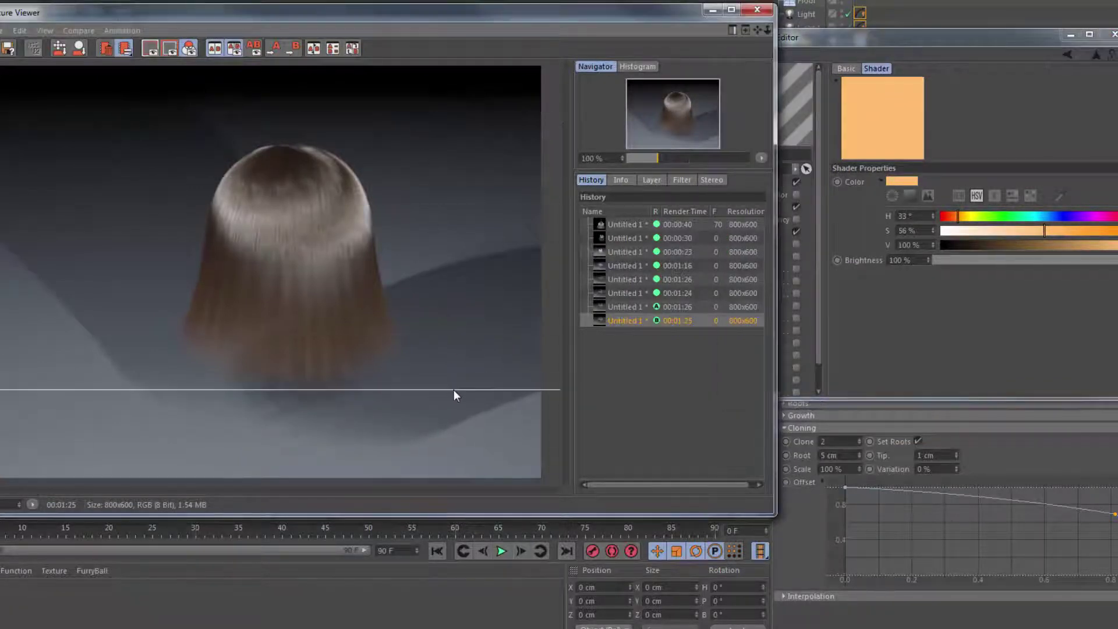
drag(440, 113, 456, 401)
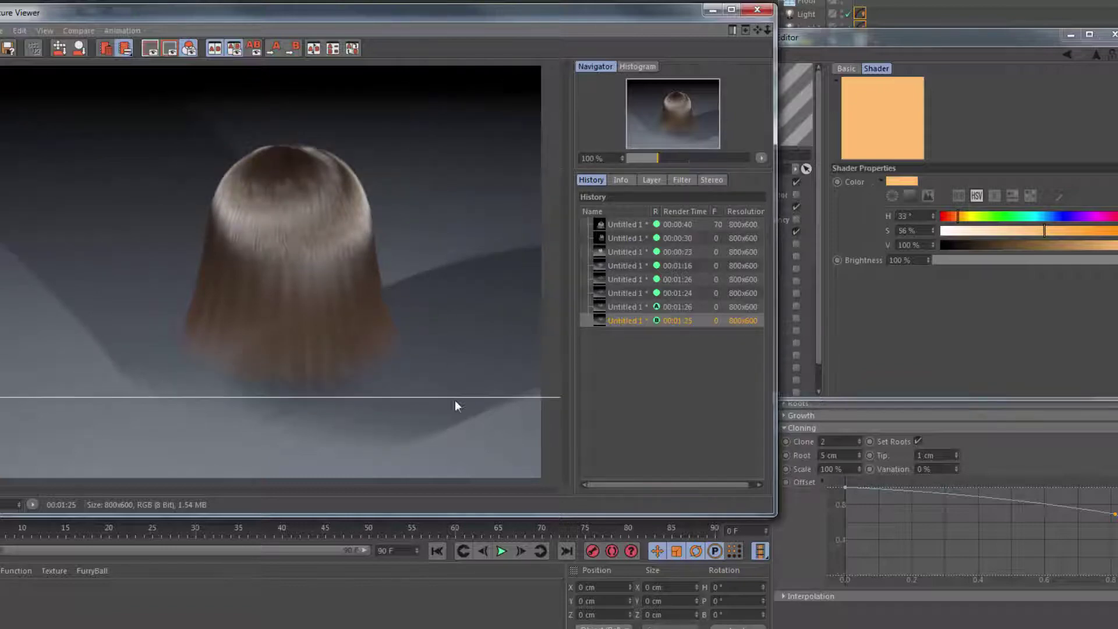
click(757, 10)
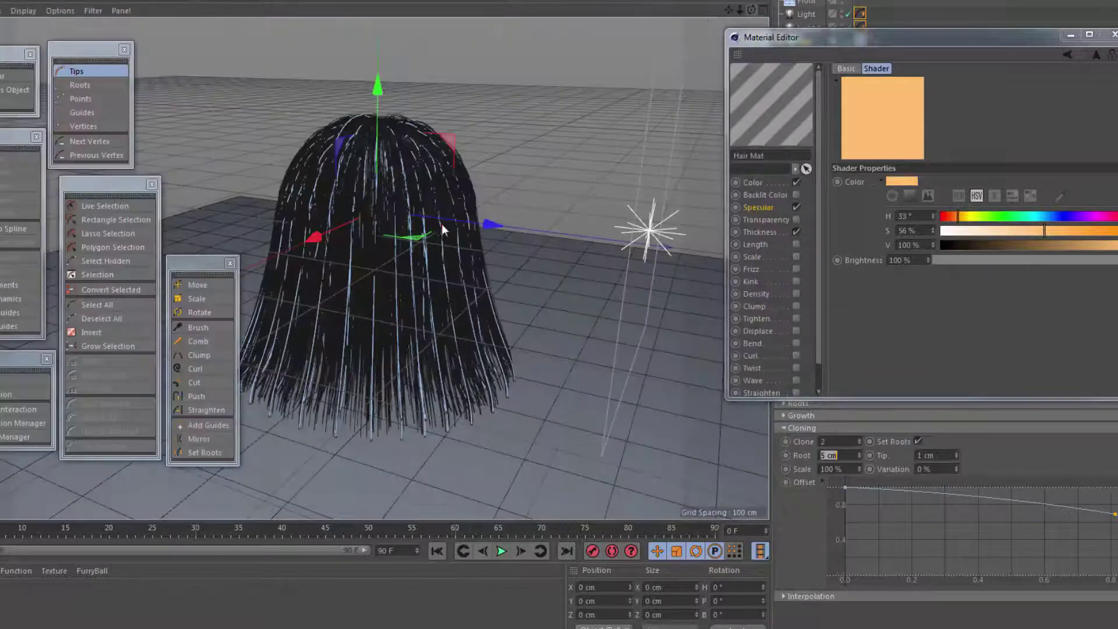
Step: Set the hair material's Color variation to 2% hue, 12% saturation and 18% value
drag(848, 39, 605, 54)
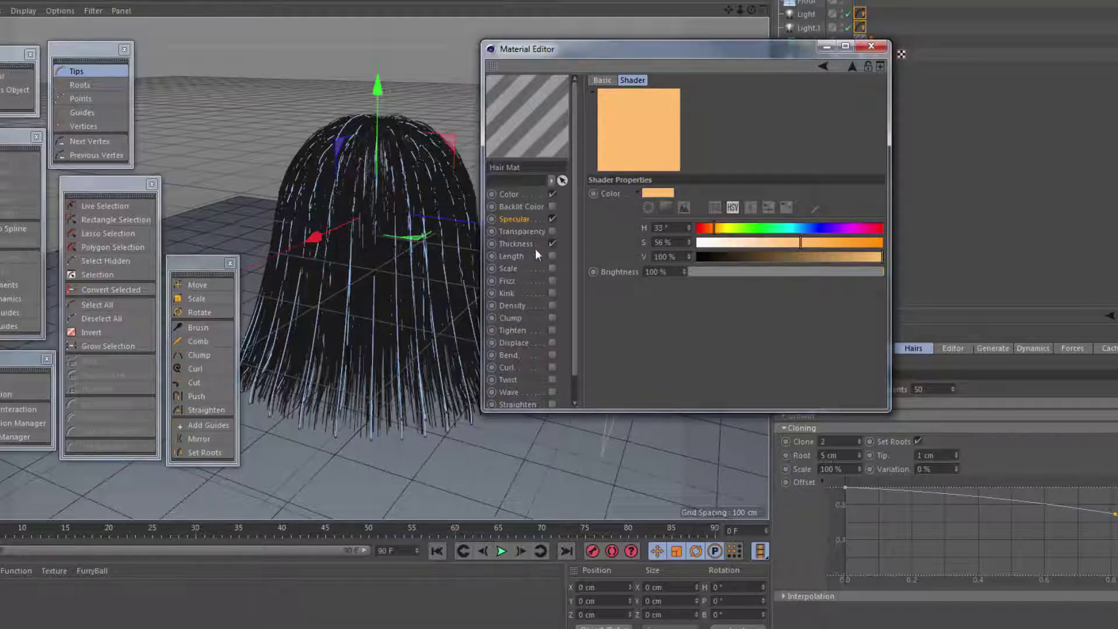
click(508, 196)
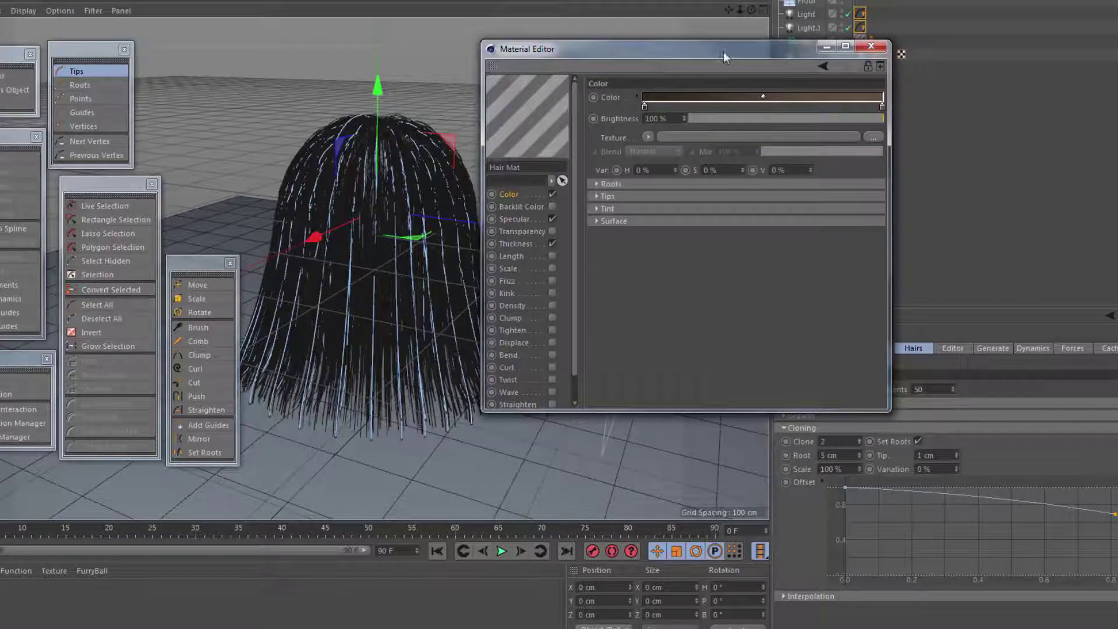
drag(723, 51, 473, 117)
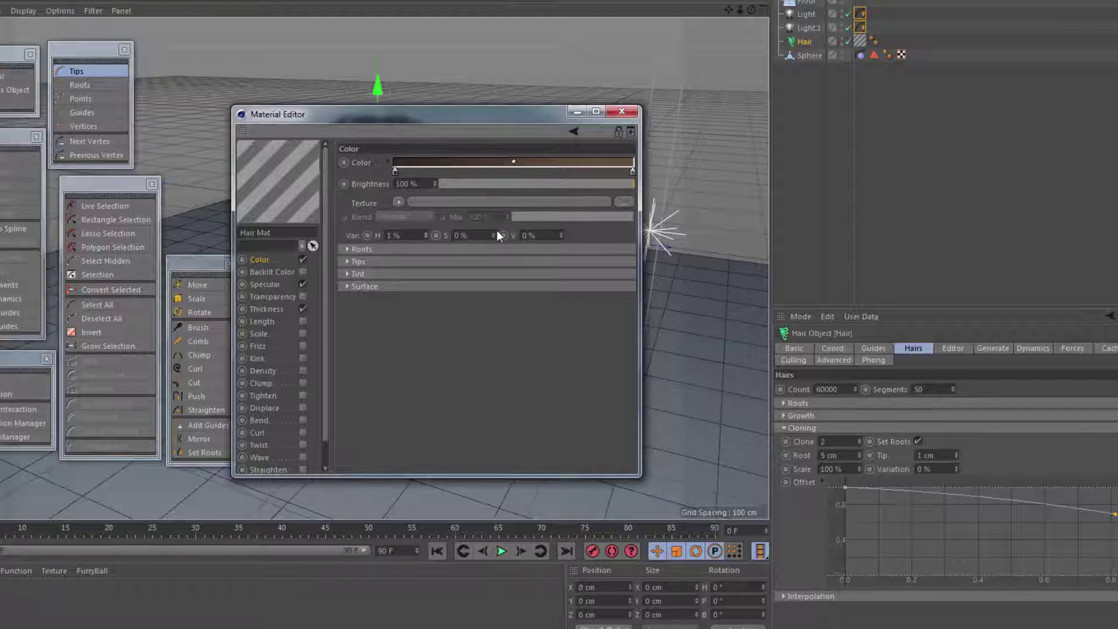
drag(494, 233, 494, 225)
drag(561, 235, 561, 224)
click(426, 233)
Step: Load a Color shader as the hair's Tint texture and make it dark brown with hue 29°, saturation 80% and value 16%
click(347, 275)
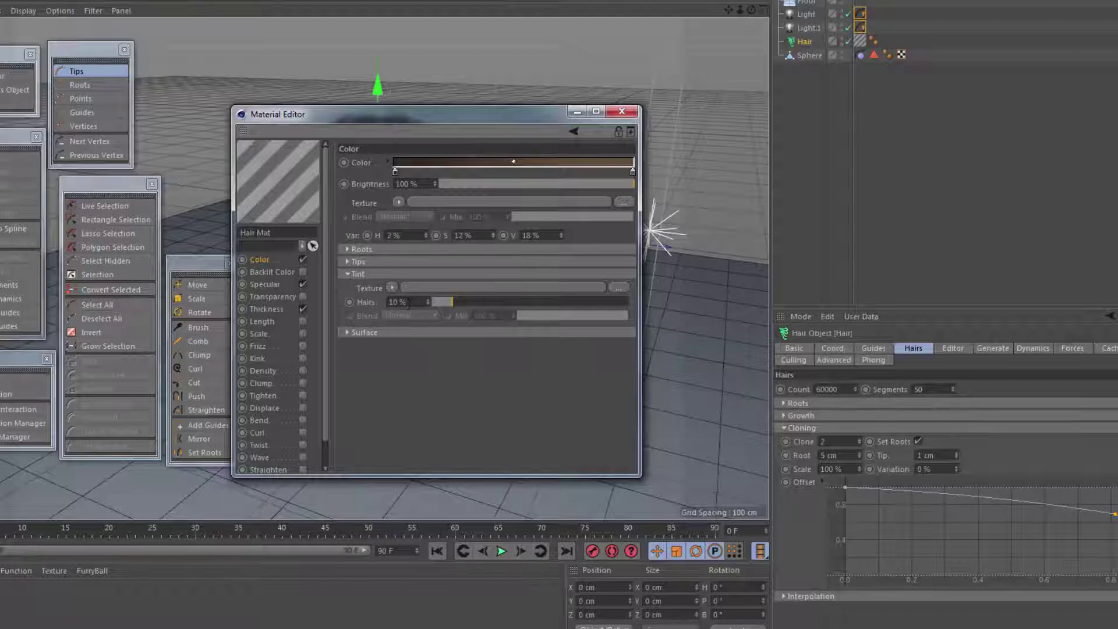
click(392, 287)
click(417, 408)
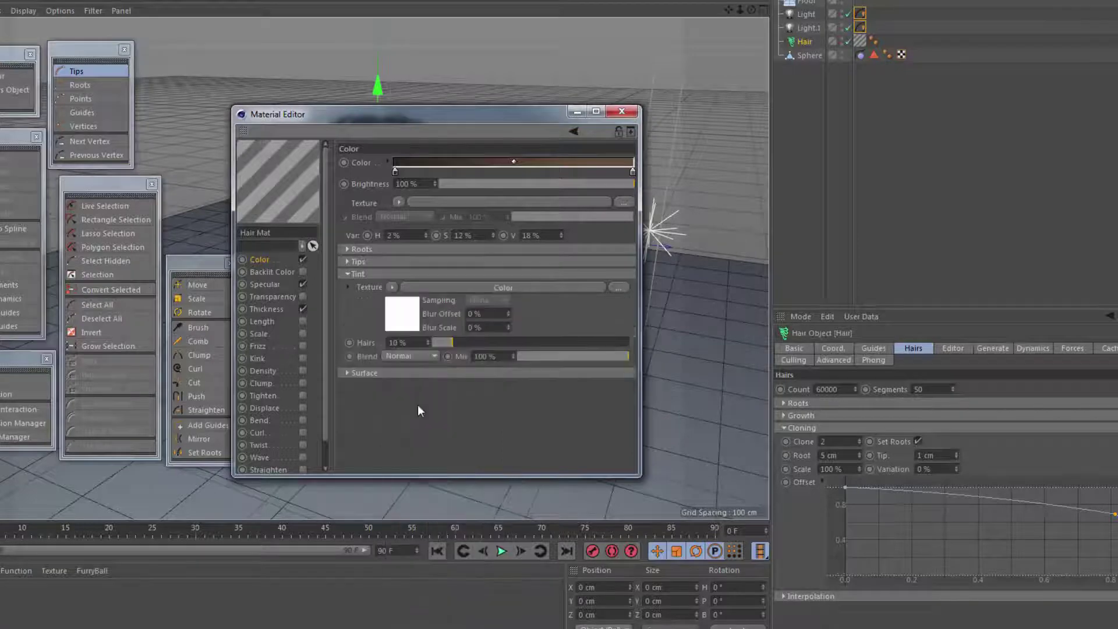
click(403, 313)
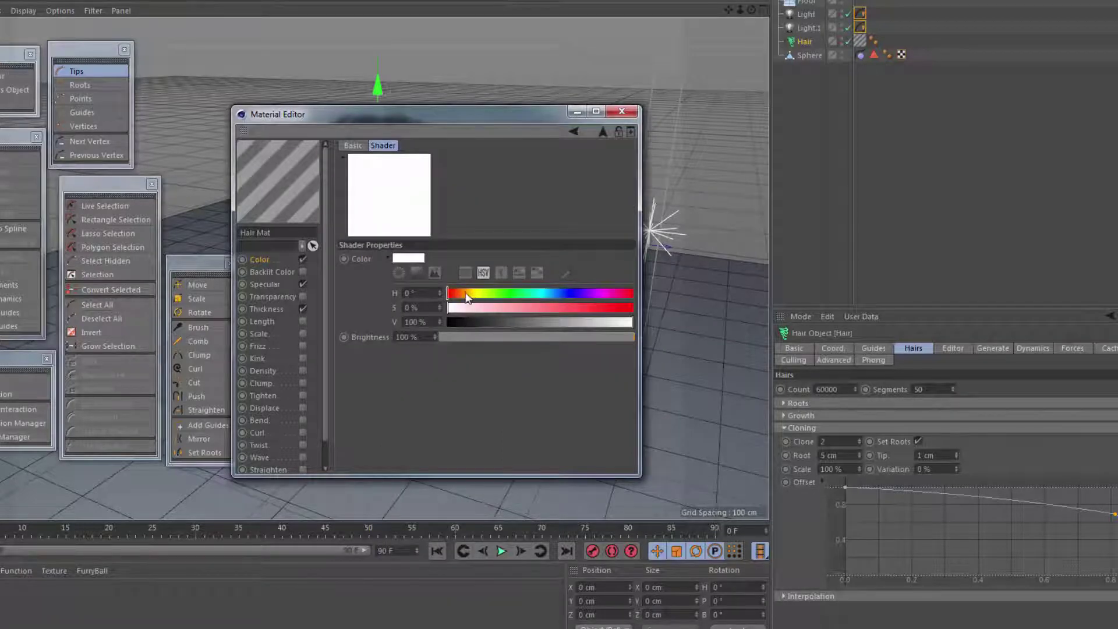
drag(465, 294, 596, 310)
drag(485, 321, 478, 322)
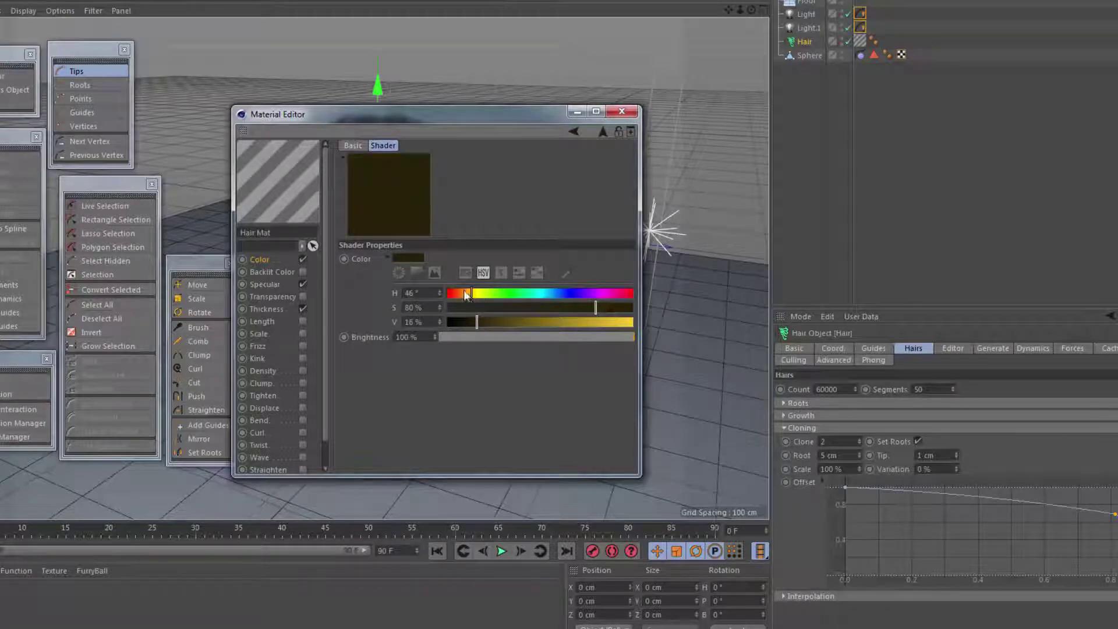
click(462, 295)
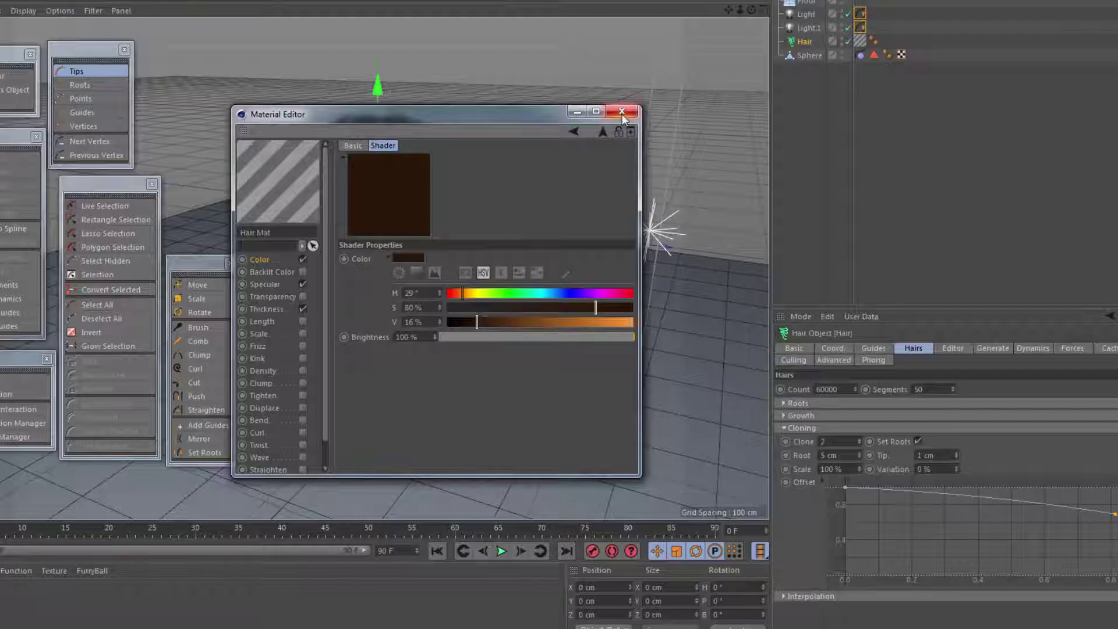
Step: Return to the Color channel, render the frame with the tint and compare it with the previous render using the A/B divider
drag(517, 117, 1046, 127)
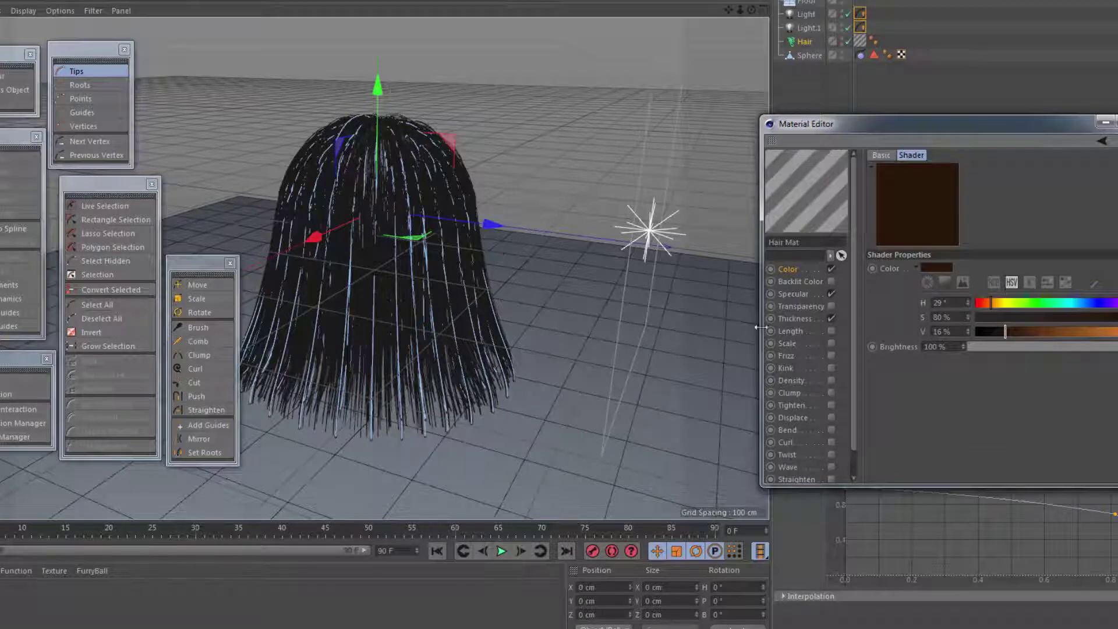
click(795, 268)
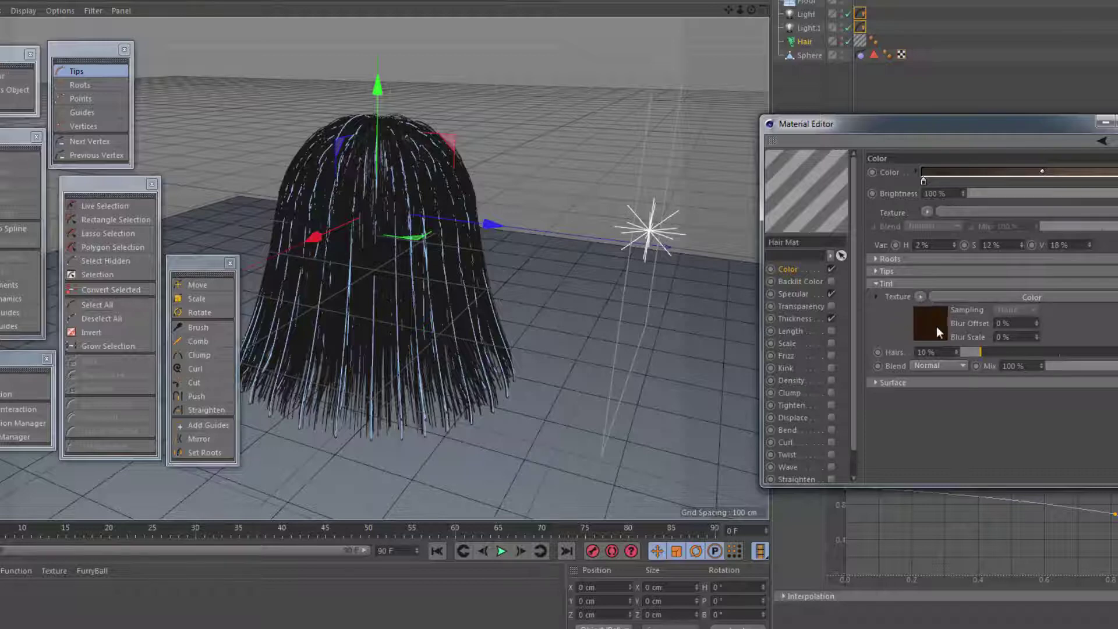
key(shift+r)
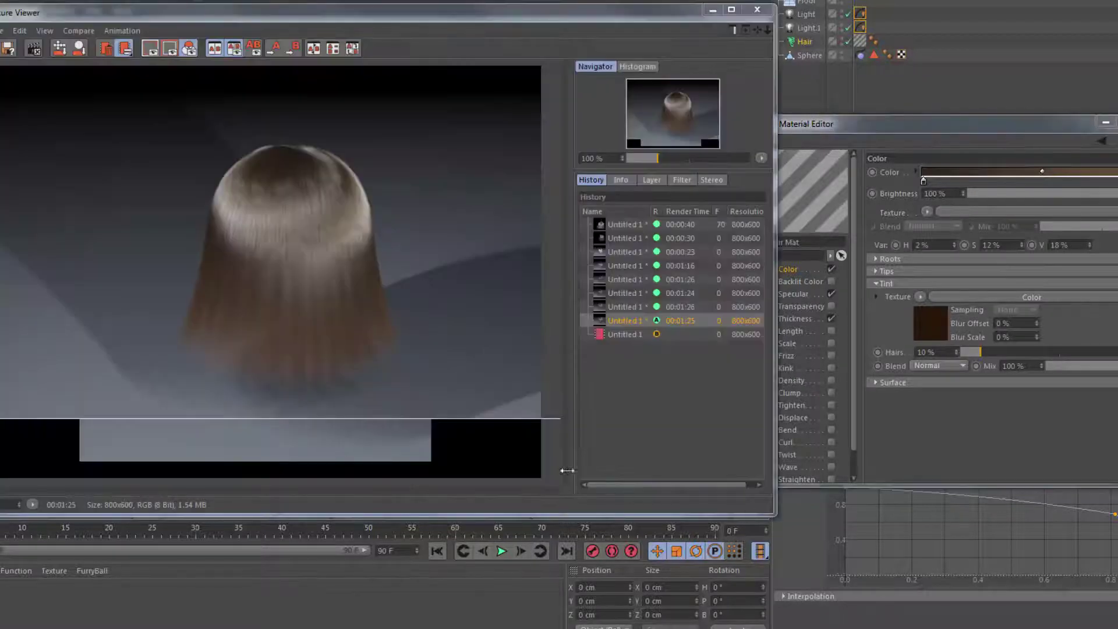
drag(369, 417, 392, 100)
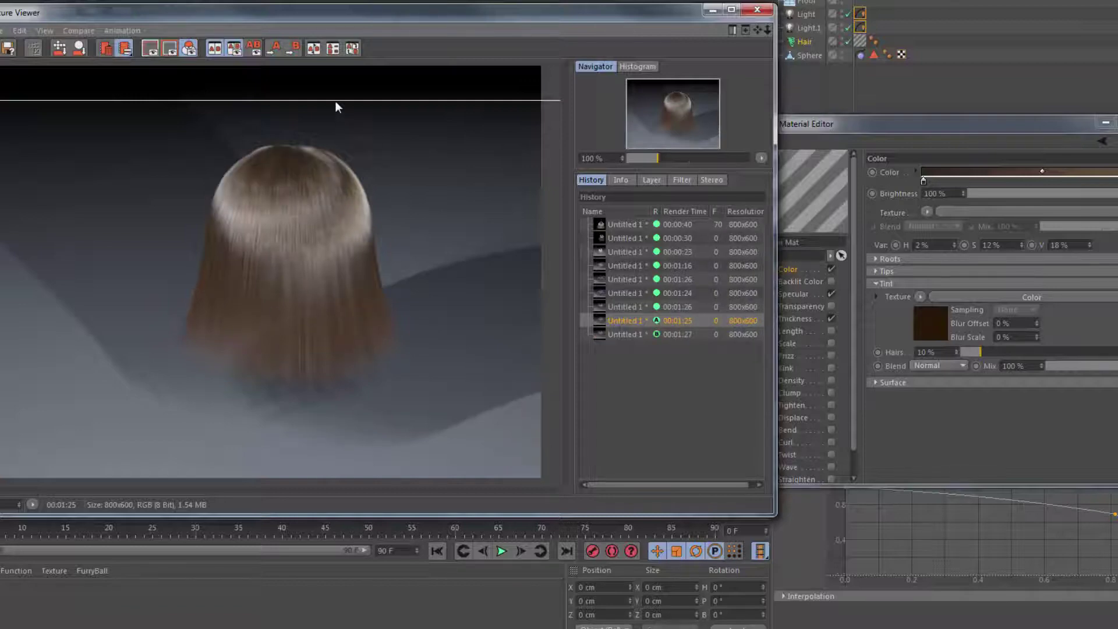
drag(335, 101, 414, 378)
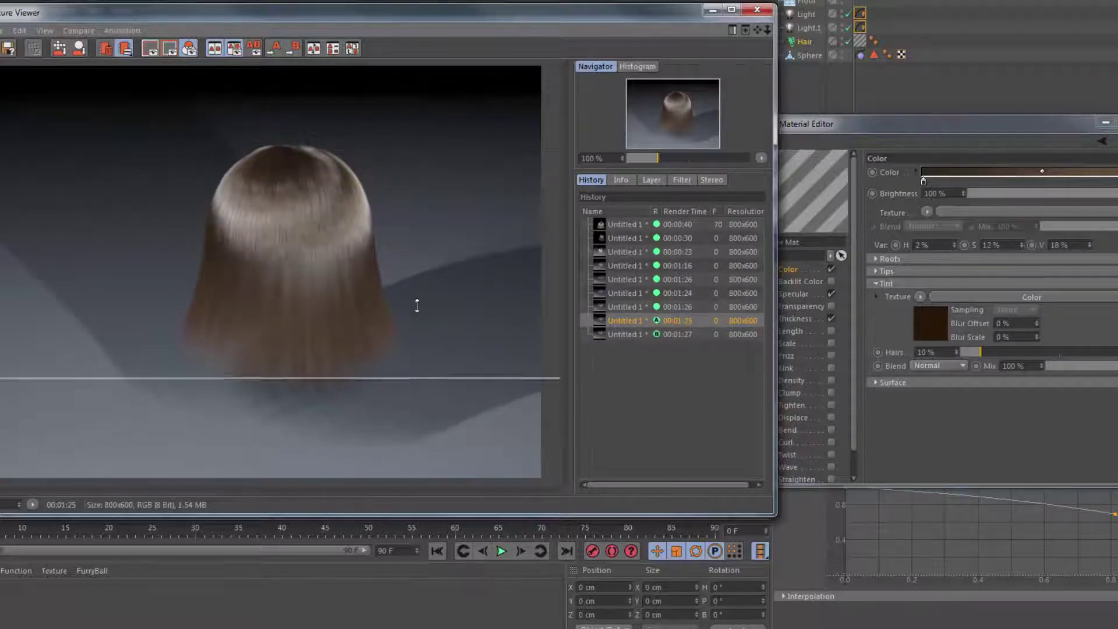
drag(417, 306, 402, 403)
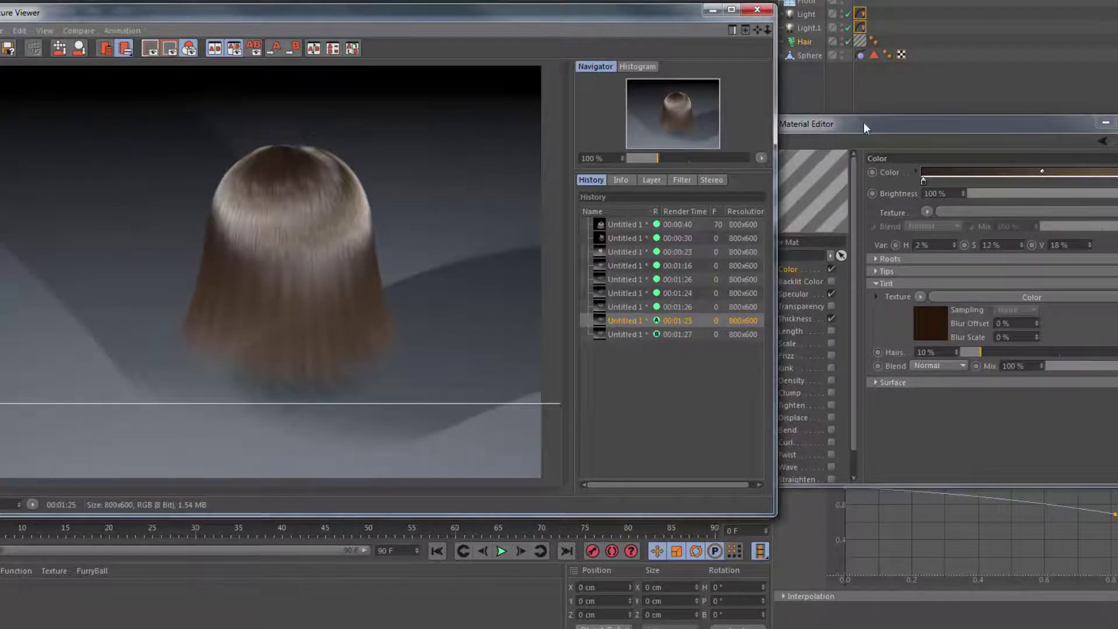
Step: Set the Tint's Hairs amount to 7%
drag(864, 122, 211, 39)
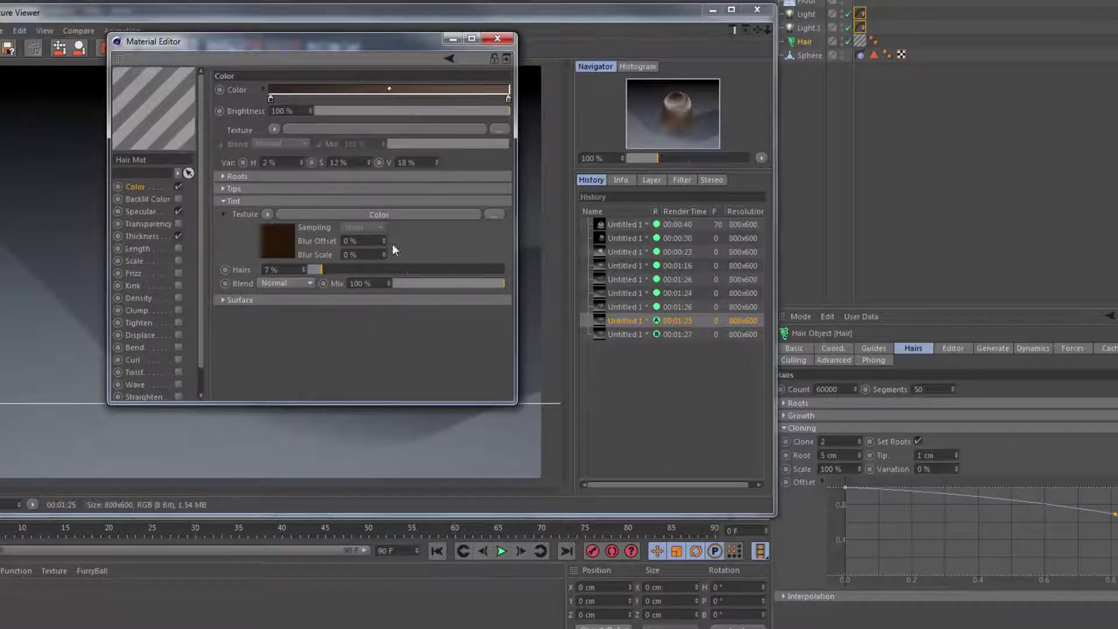
drag(326, 47, 1068, 81)
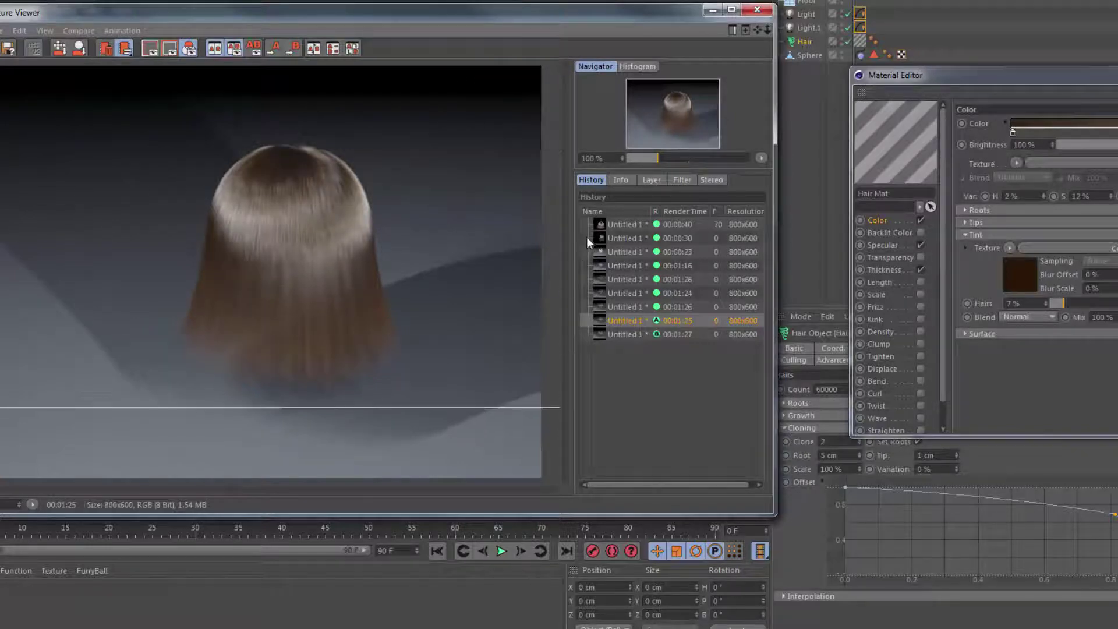
Step: Assign the first render in the history as image A, compare it with the latest render, and close the Picture Viewer
click(620, 222)
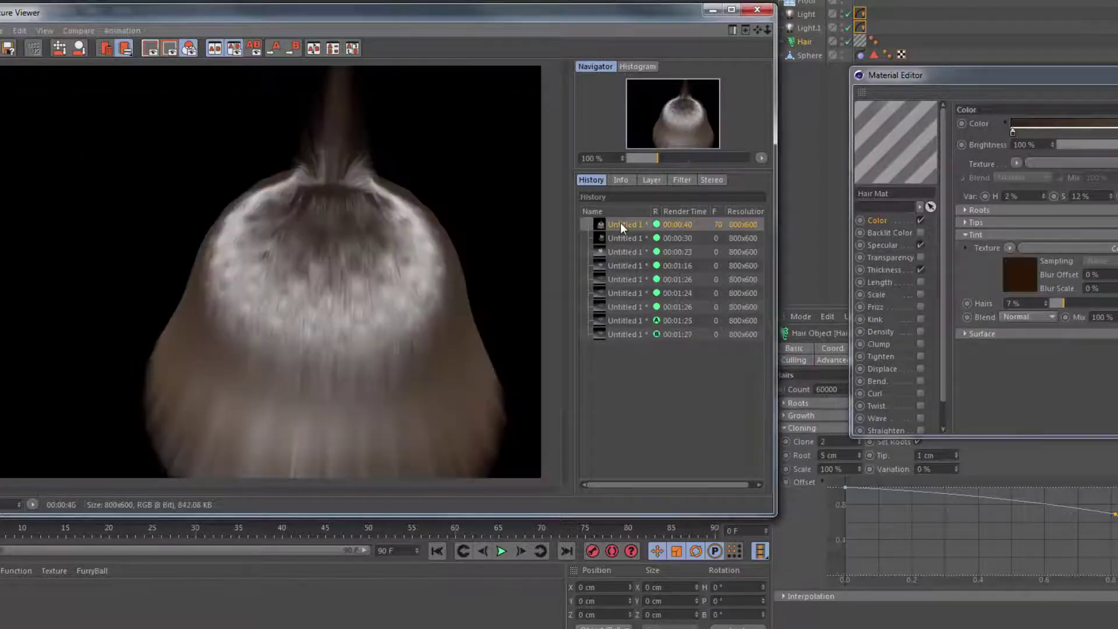
click(272, 50)
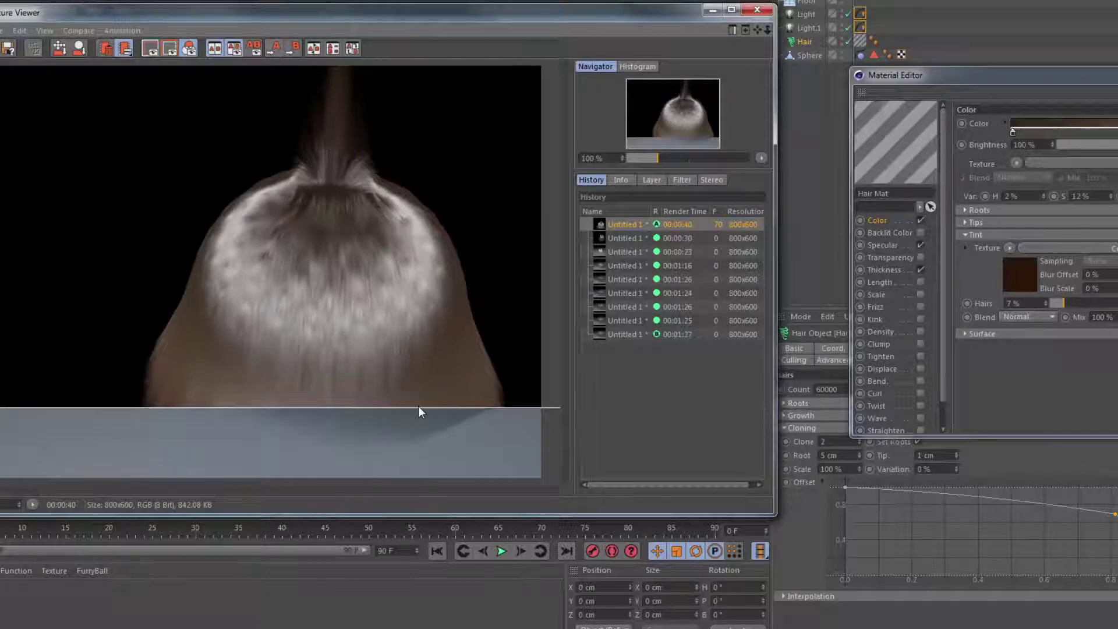
drag(420, 407, 480, 522)
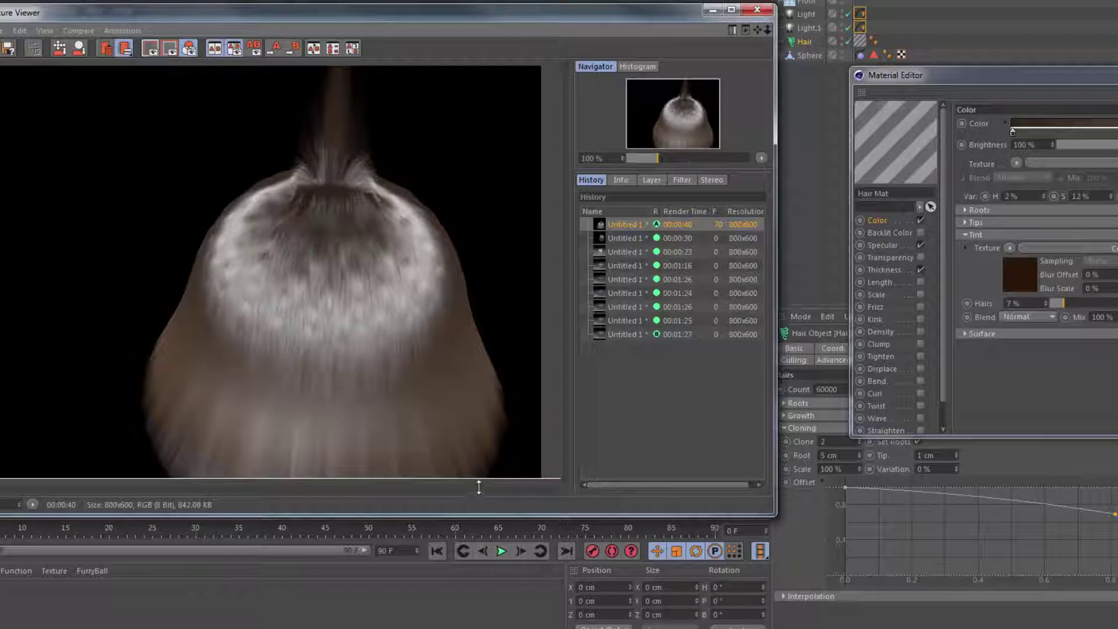
drag(480, 483, 490, 90)
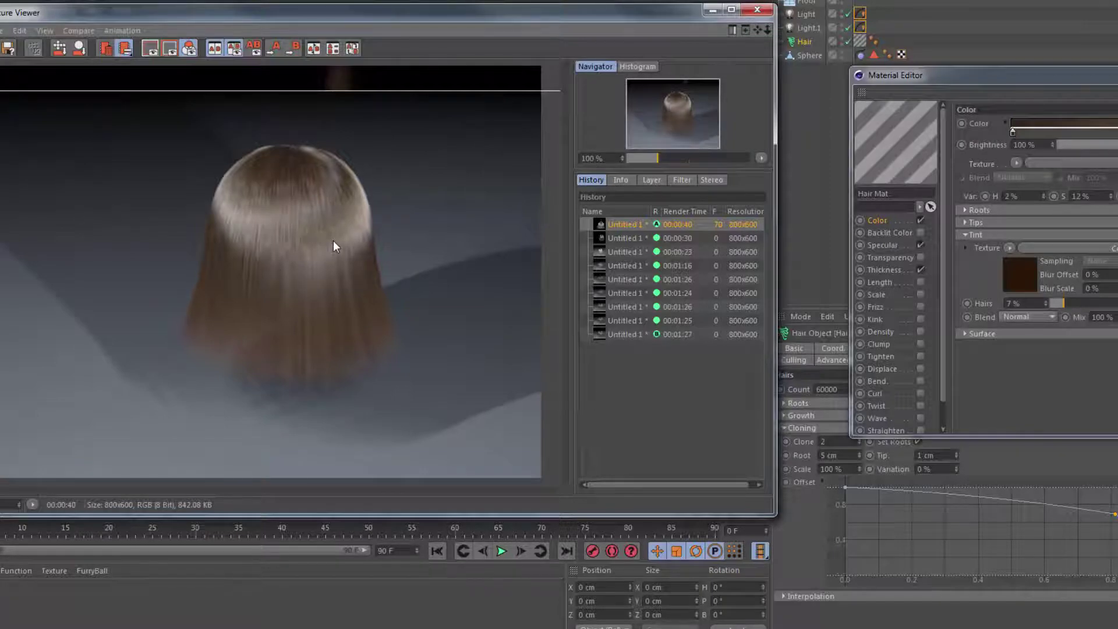
click(757, 10)
drag(928, 75, 712, 36)
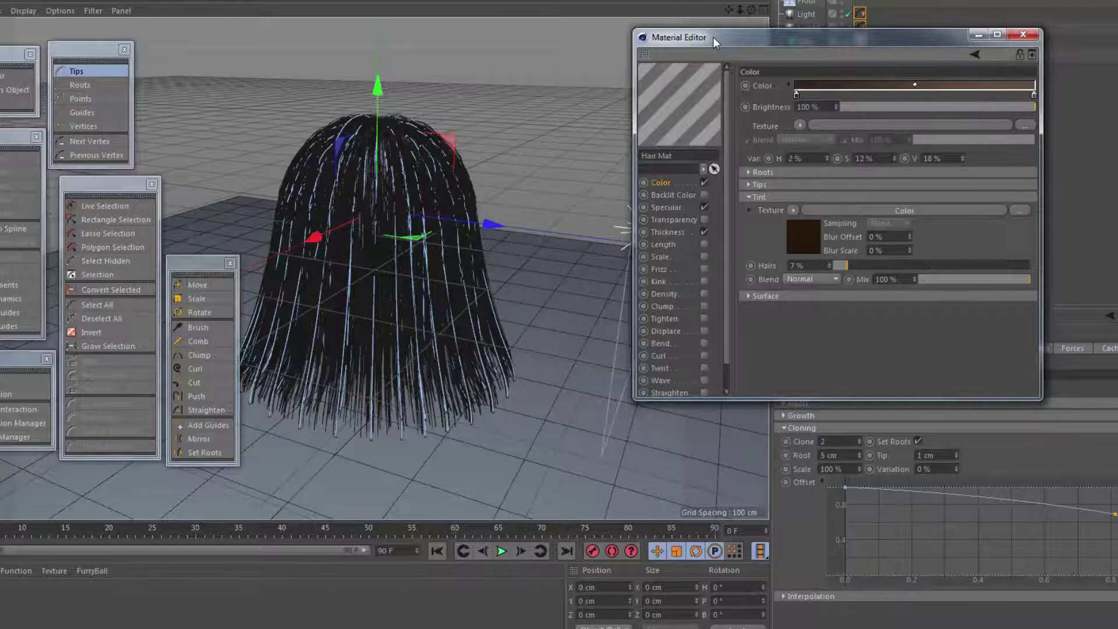
alt+drag(329, 200, 393, 188)
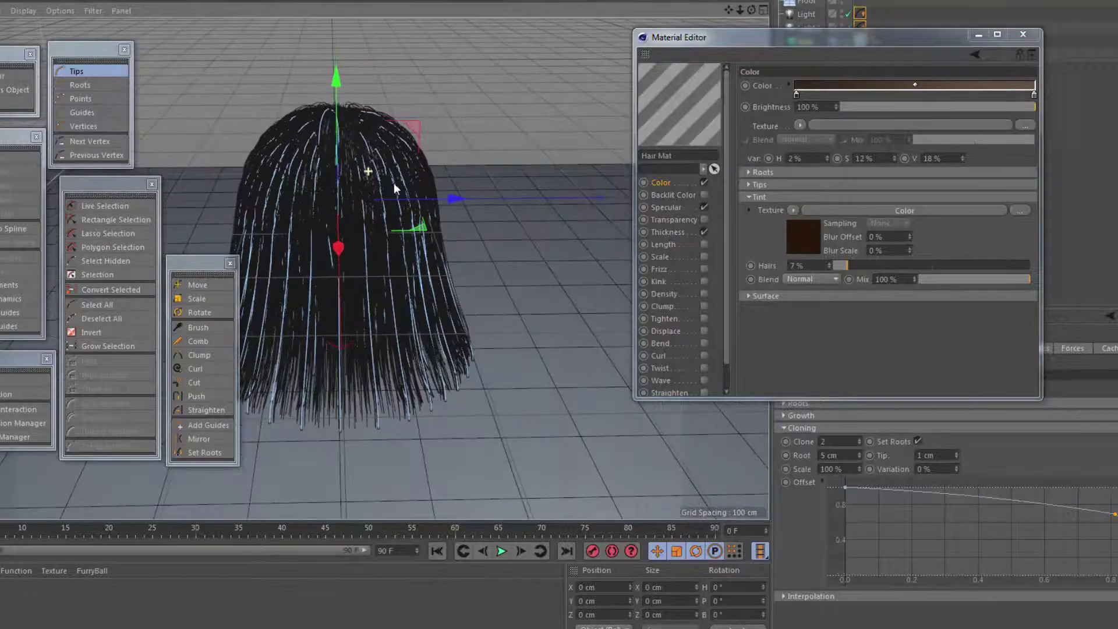
alt+right_drag(360, 166, 475, 163)
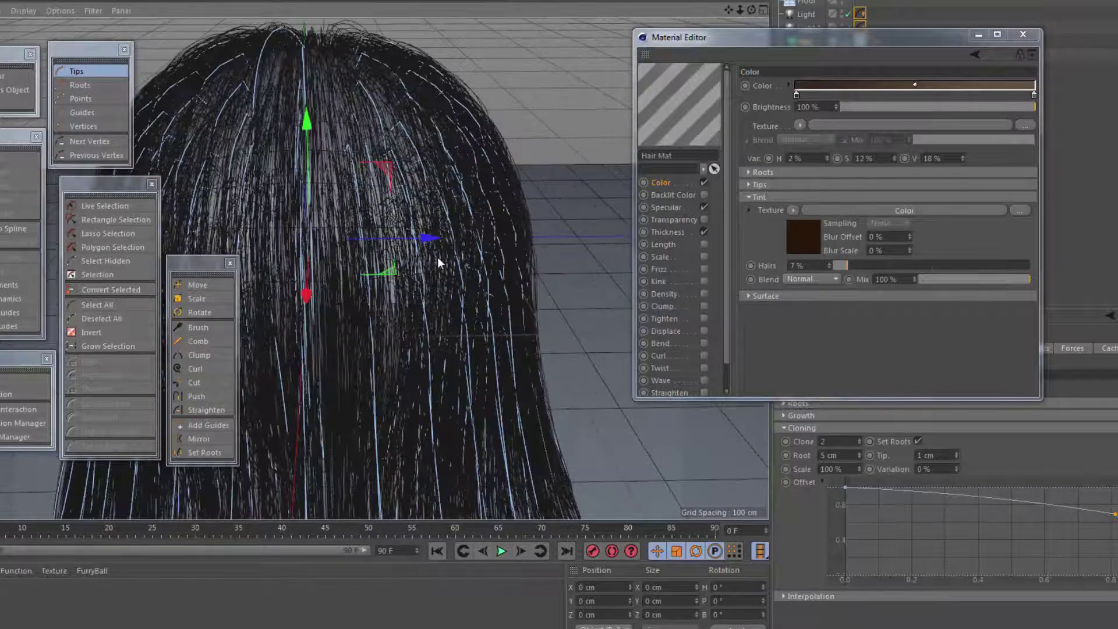
alt+drag(437, 257, 374, 240)
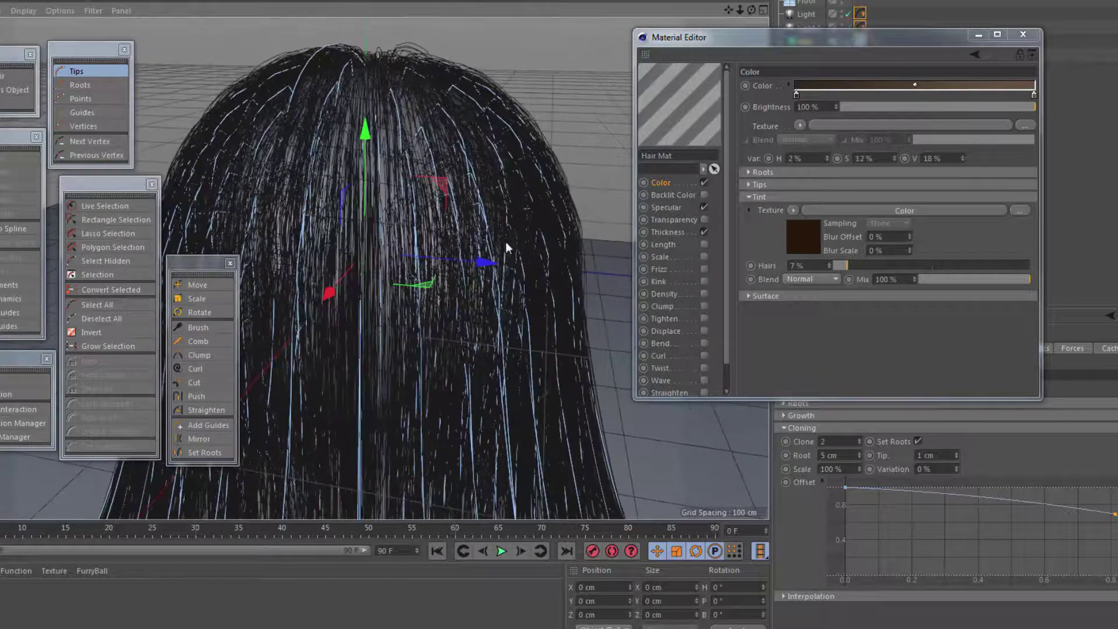
Step: Move the Material Editor clear of the object list, disable the Hair object and select the Sphere beneath it
alt+right_drag(506, 242, 391, 259)
alt+middle_drag(445, 288, 417, 262)
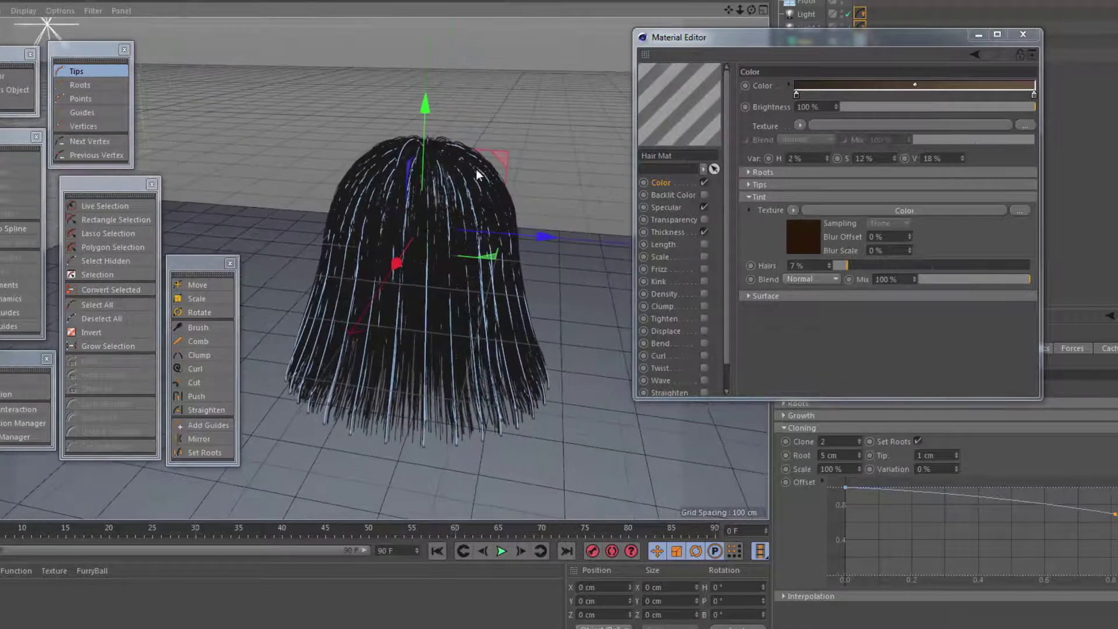
alt+drag(498, 181, 493, 216)
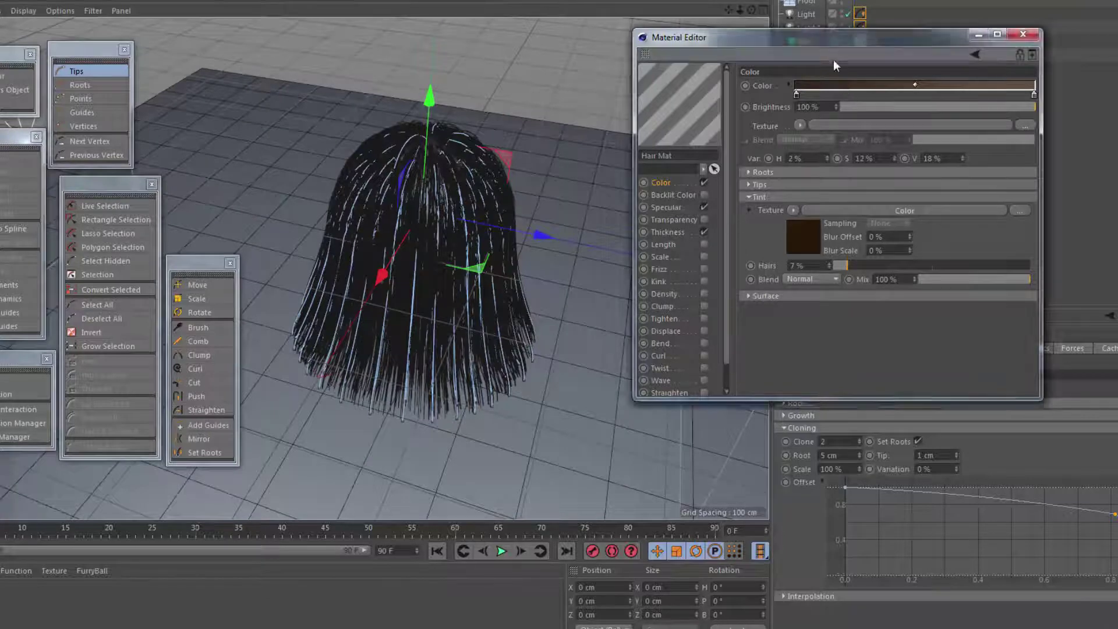
drag(834, 38, 878, 288)
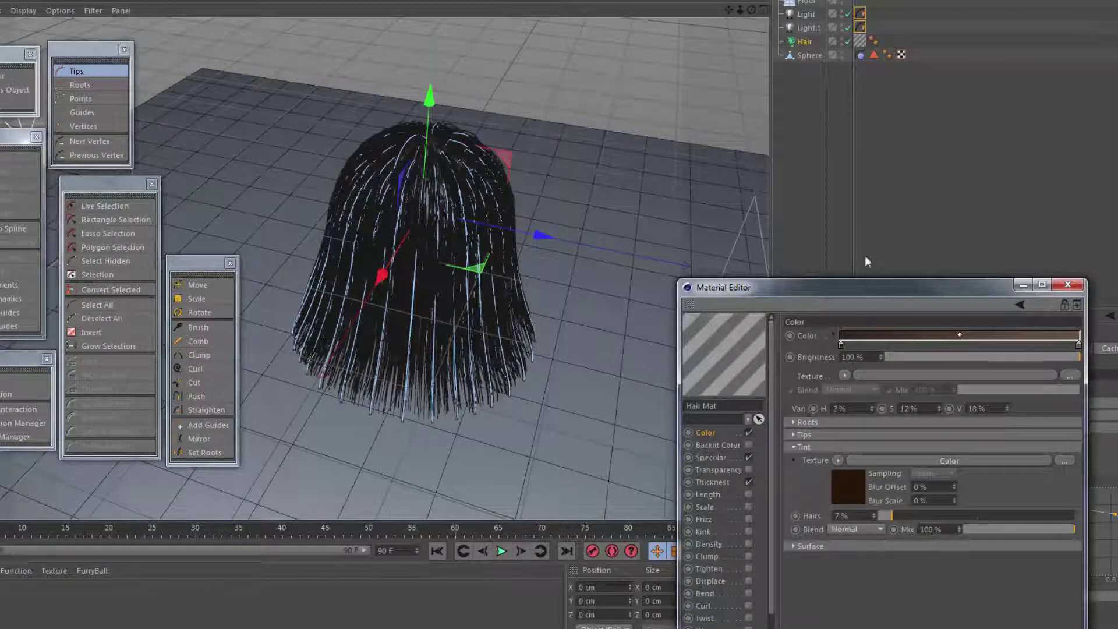
click(848, 41)
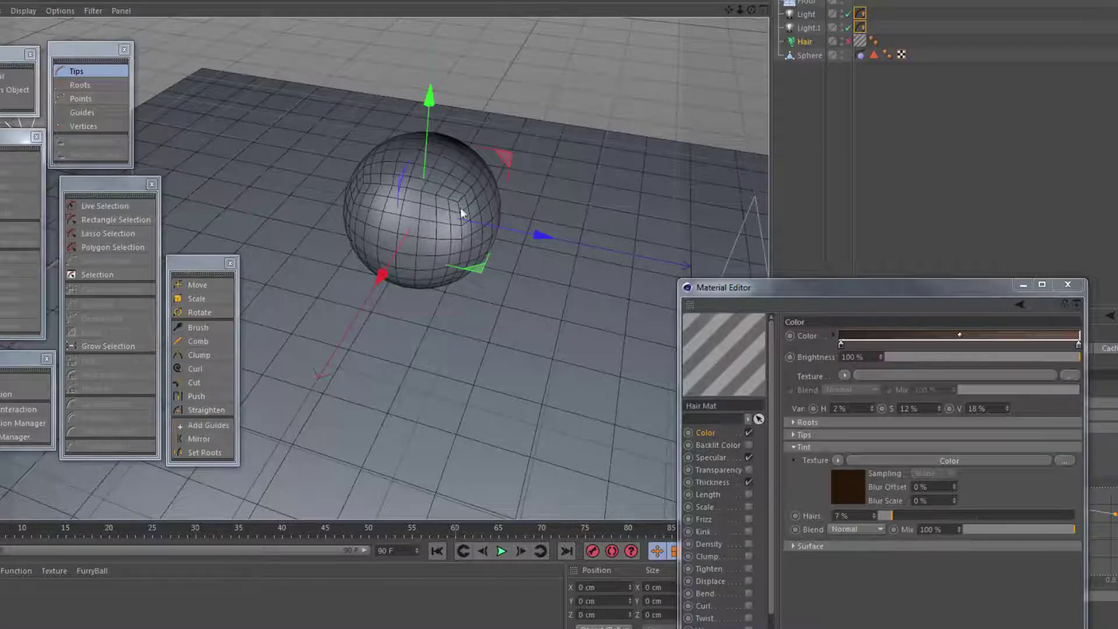
click(33, 13)
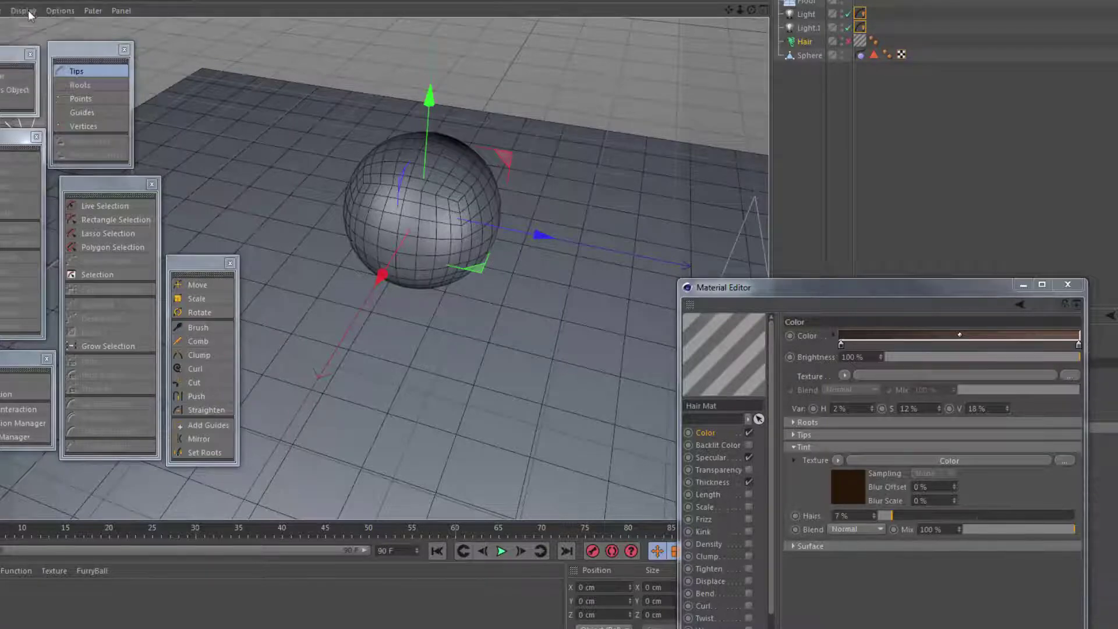
click(808, 55)
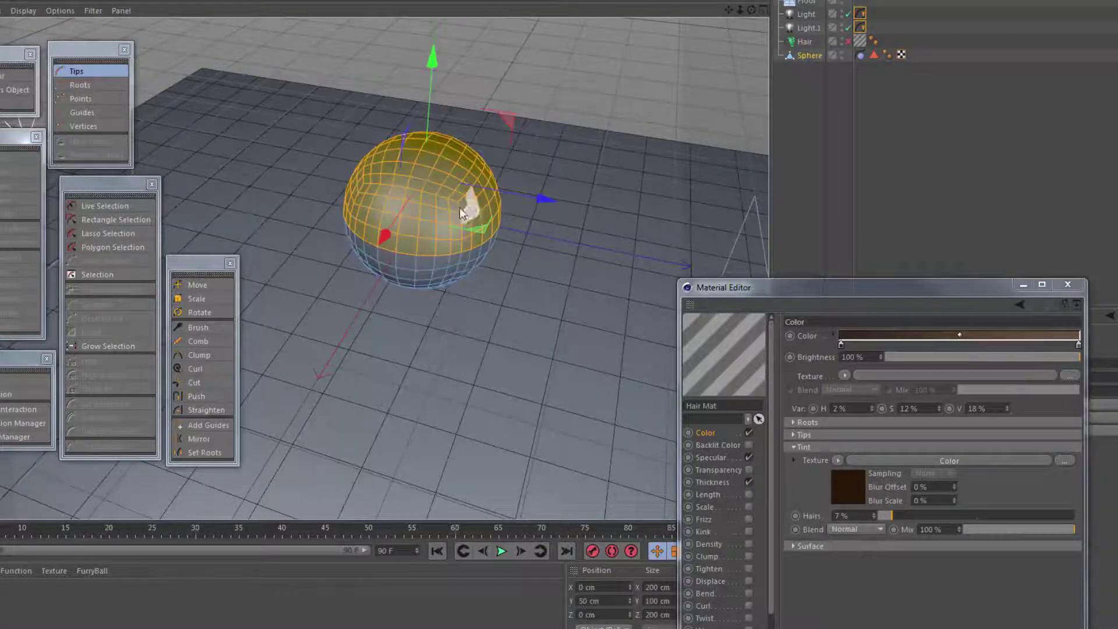
Step: Select a two-row band of polygons on the upper part of the sphere, continuing around its side
alt+right_drag(382, 240, 514, 229)
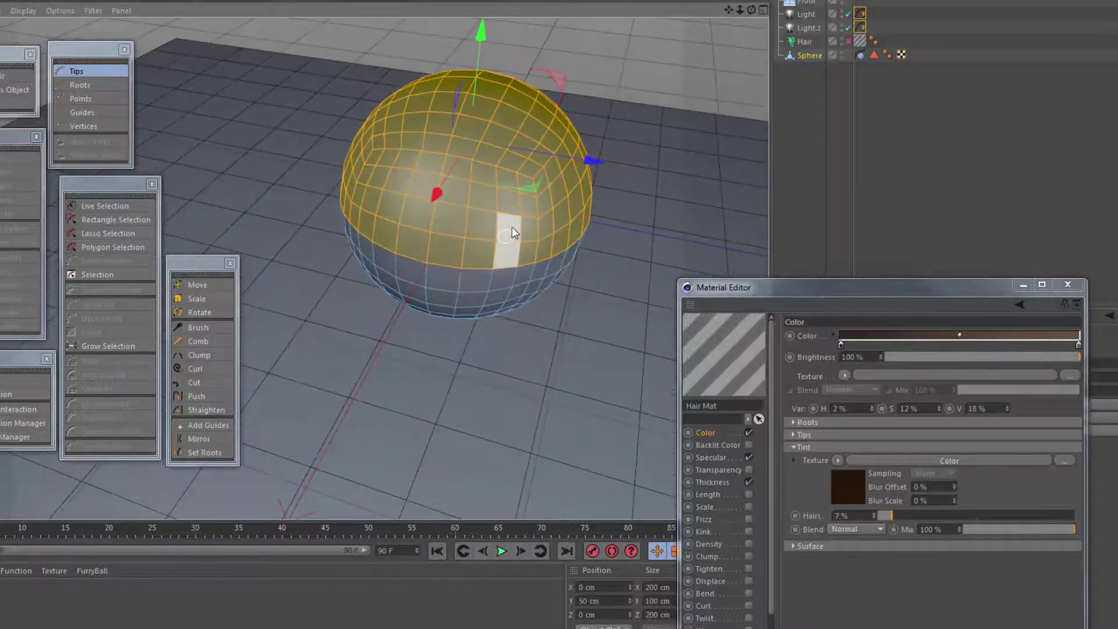
alt+drag(499, 227, 416, 198)
alt+right_drag(558, 181, 631, 196)
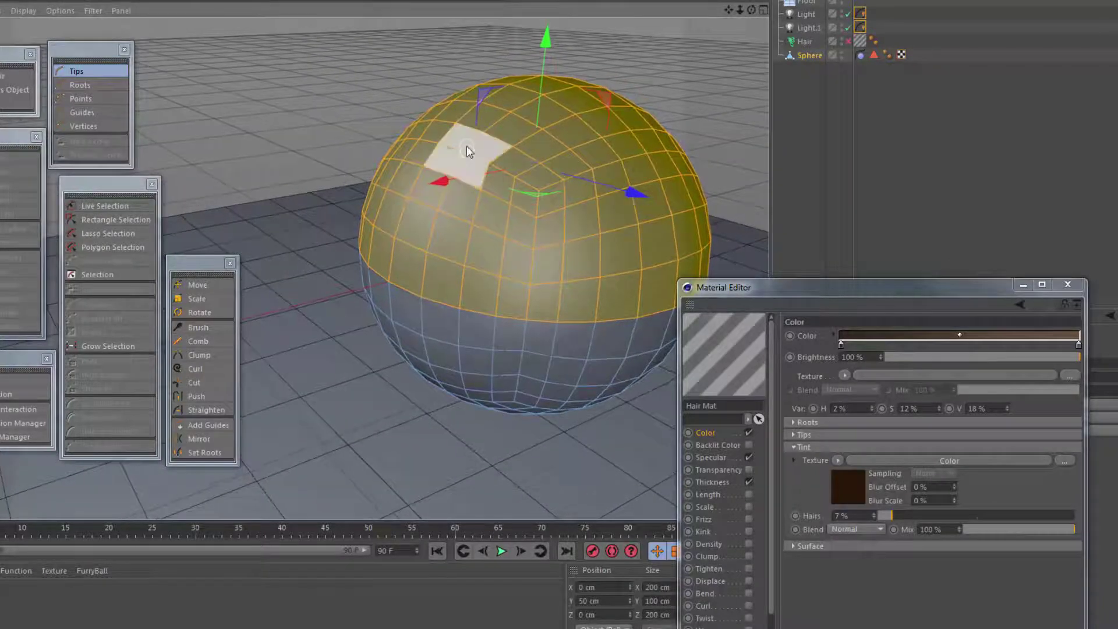
click(466, 146)
mouse_move(462, 155)
mouse_down()
mouse_move(512, 175)
mouse_move(590, 178)
mouse_move(675, 149)
mouse_move(606, 170)
mouse_move(420, 143)
mouse_move(565, 170)
mouse_move(543, 134)
mouse_up()
mouse_move(564, 232)
alt+mouse_down()
mouse_move(529, 232)
mouse_move(674, 241)
mouse_move(588, 233)
alt+mouse_up()
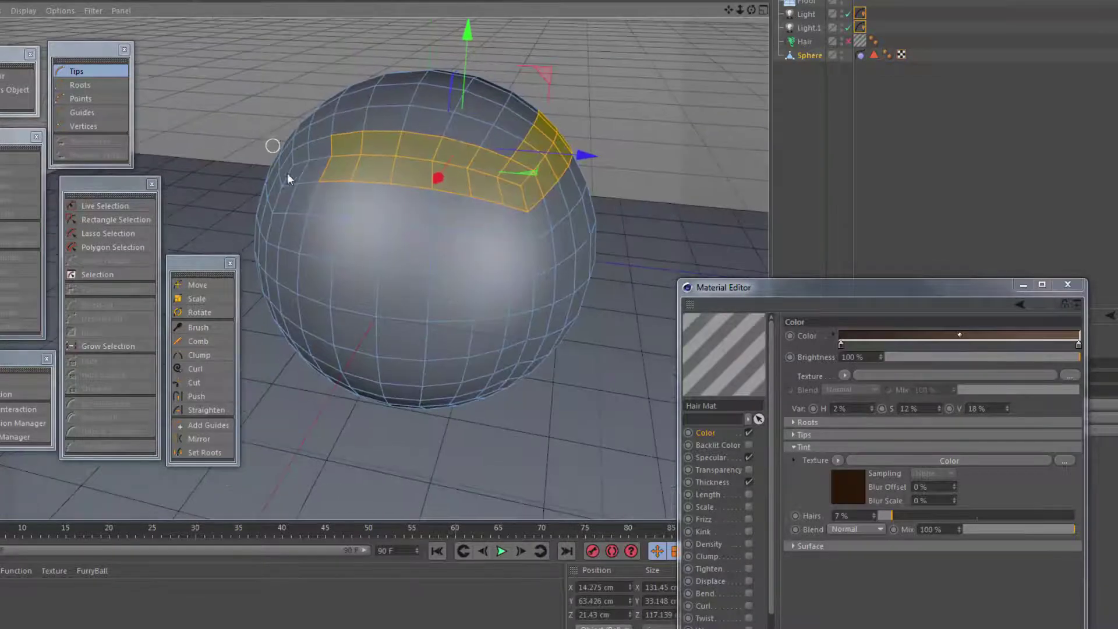
alt+drag(500, 274, 523, 268)
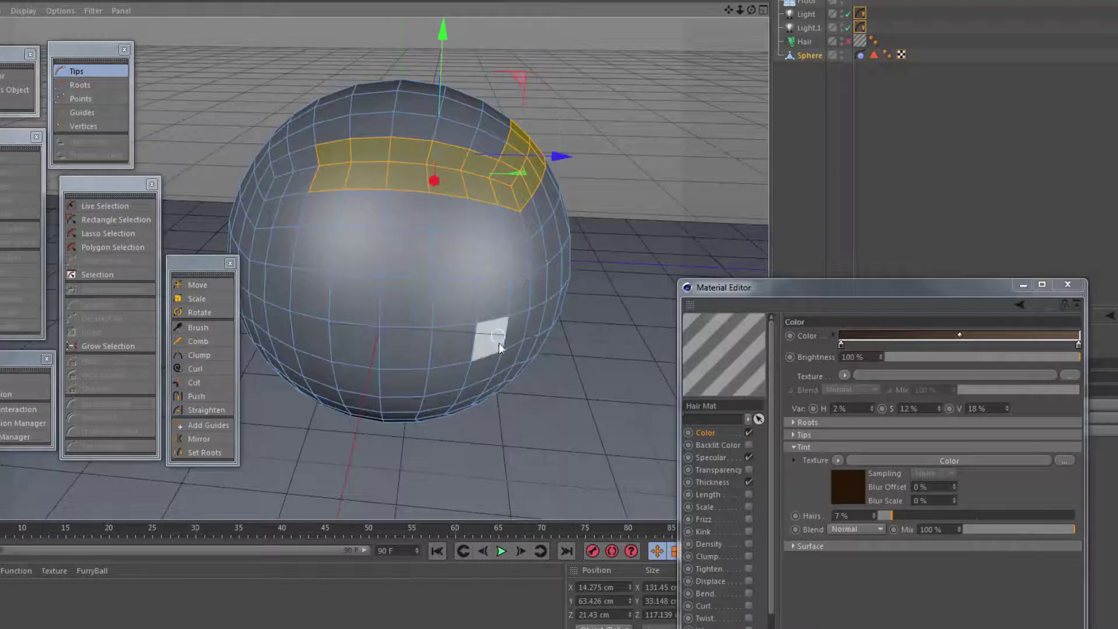
mouse_move(548, 314)
alt+mouse_down()
mouse_move(531, 325)
mouse_move(545, 319)
alt+mouse_up()
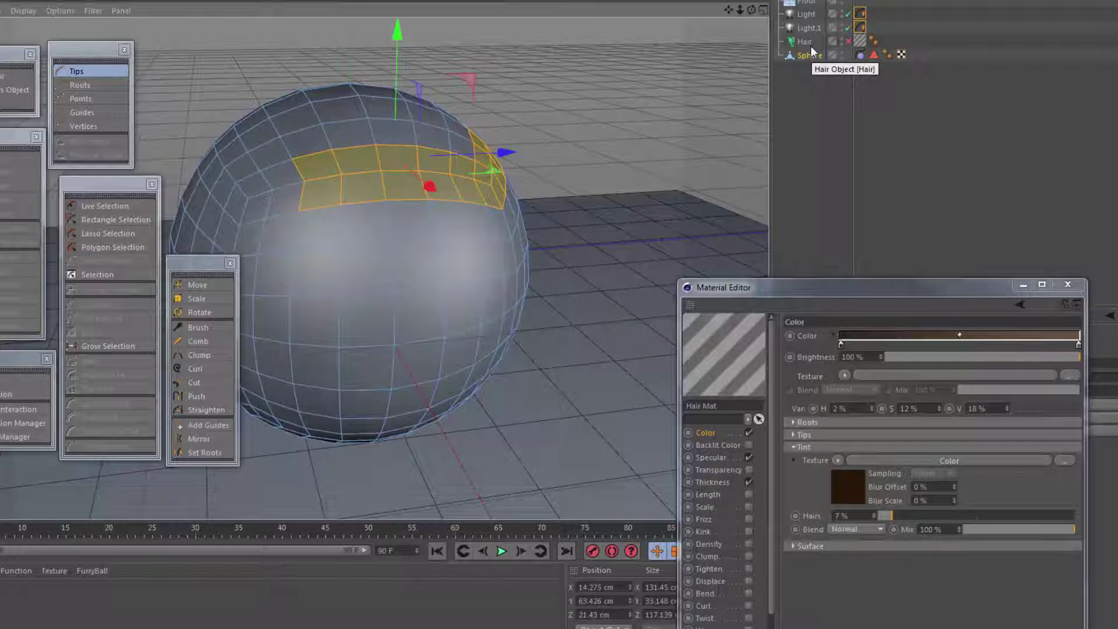
scroll(488, 226, down, 3)
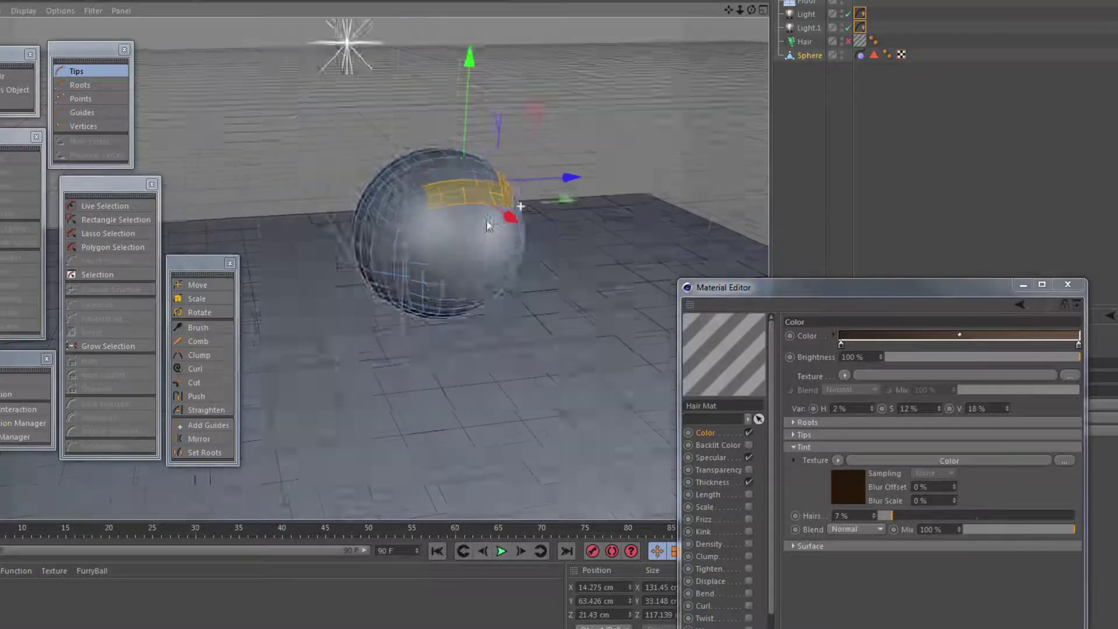
scroll(488, 226, up, 5)
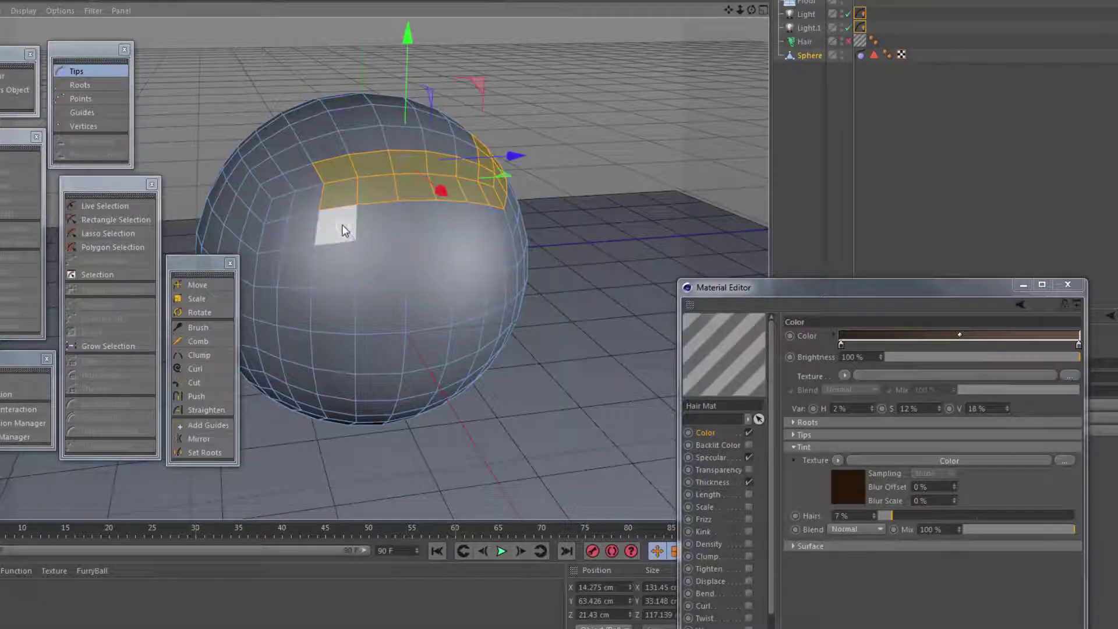
Step: Select a two-row band of polygons just above the sphere's equator and show the Set Selection command
mouse_move(344, 230)
mouse_down()
mouse_move(344, 271)
mouse_move(392, 235)
mouse_move(470, 229)
mouse_move(523, 260)
mouse_move(488, 264)
mouse_move(527, 265)
mouse_up()
mouse_move(458, 254)
alt+mouse_down()
mouse_move(405, 271)
mouse_move(458, 229)
mouse_move(494, 221)
mouse_move(476, 242)
alt+mouse_up()
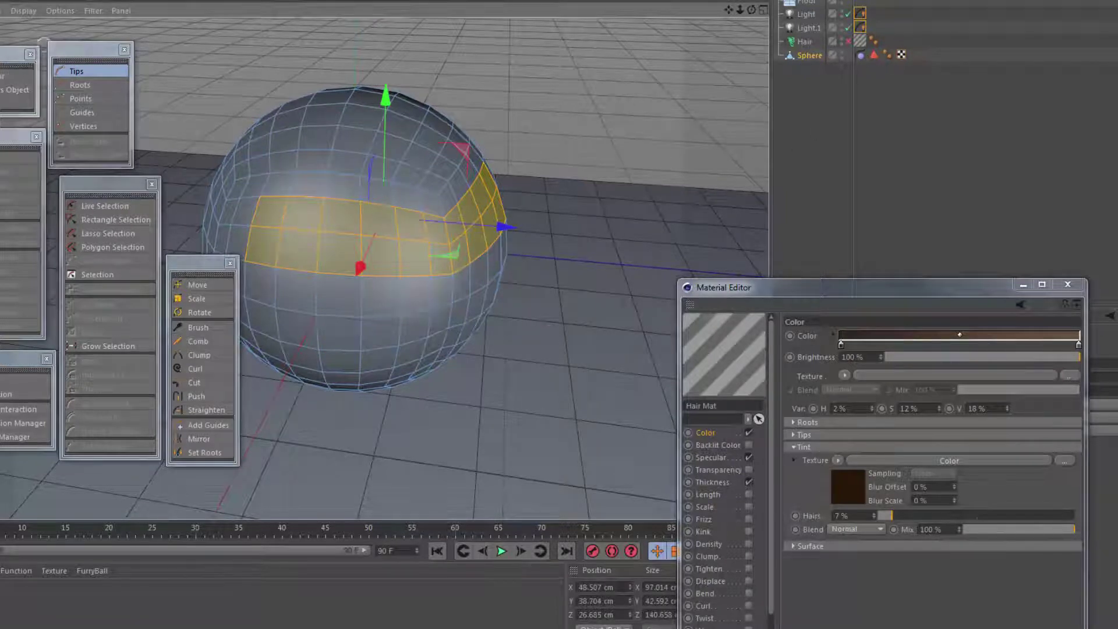
click(1, 0)
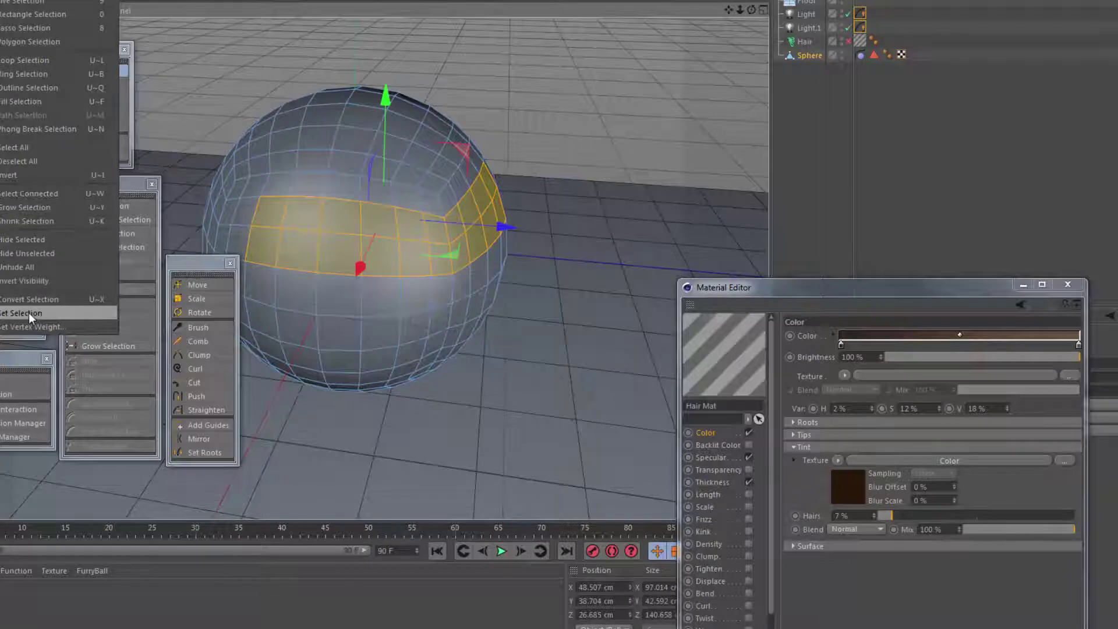
click(408, 0)
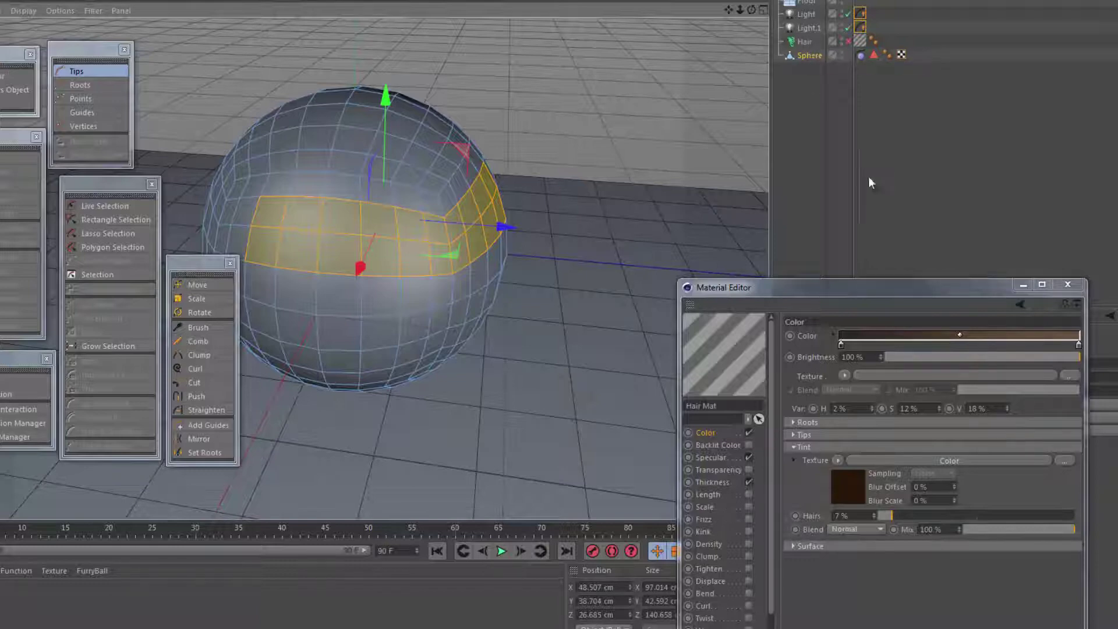
Step: Select the Hair object and open its Guides settings with the Editing group expanded
drag(890, 287, 479, 346)
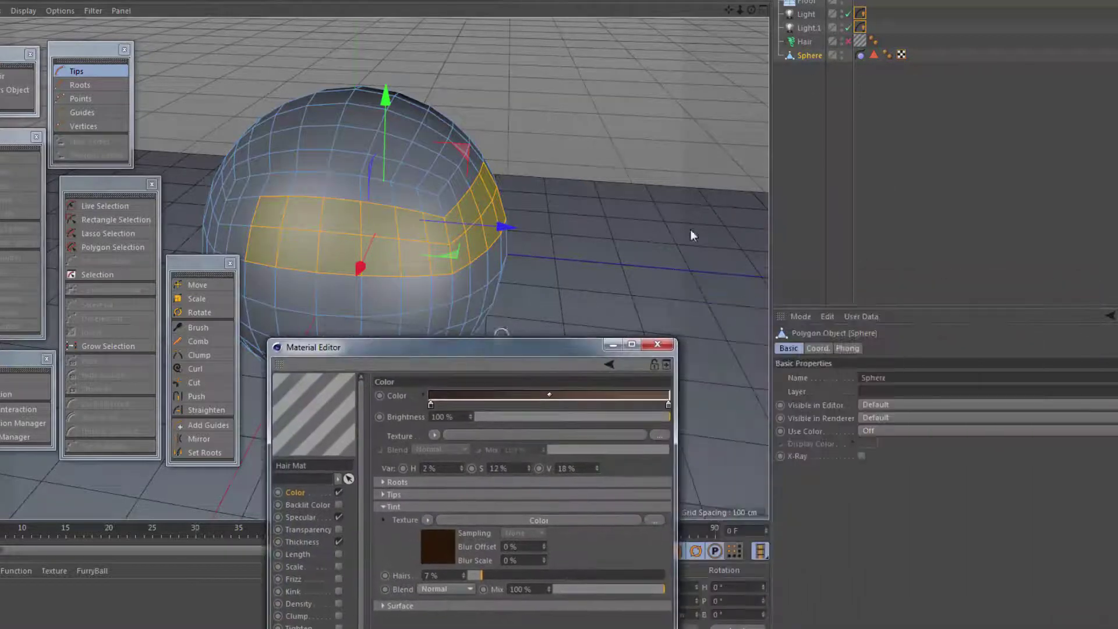
click(805, 41)
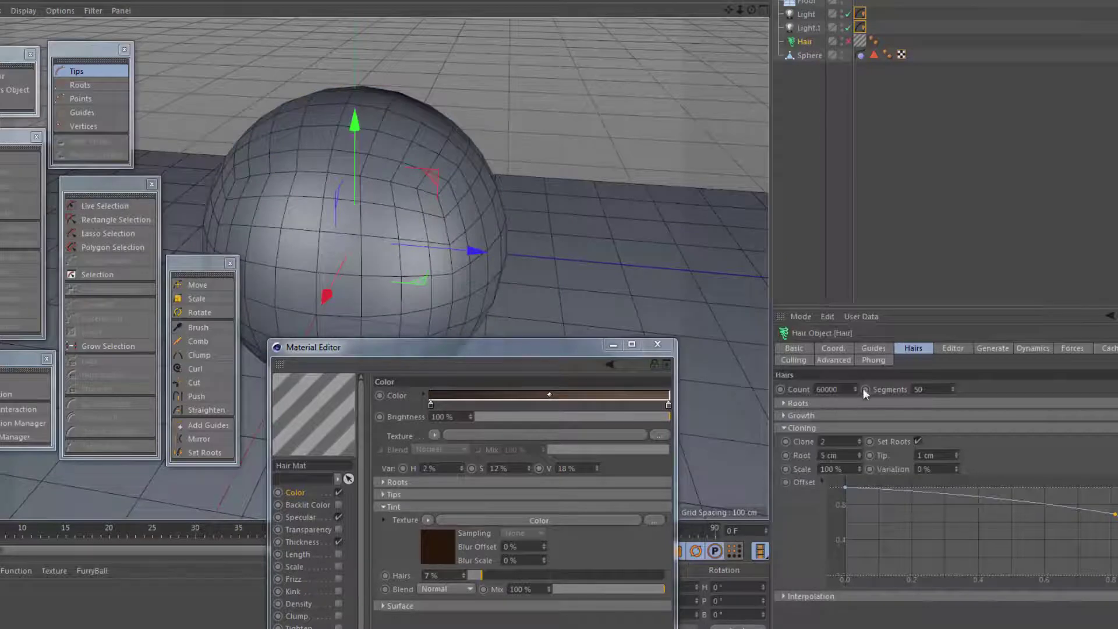
click(874, 349)
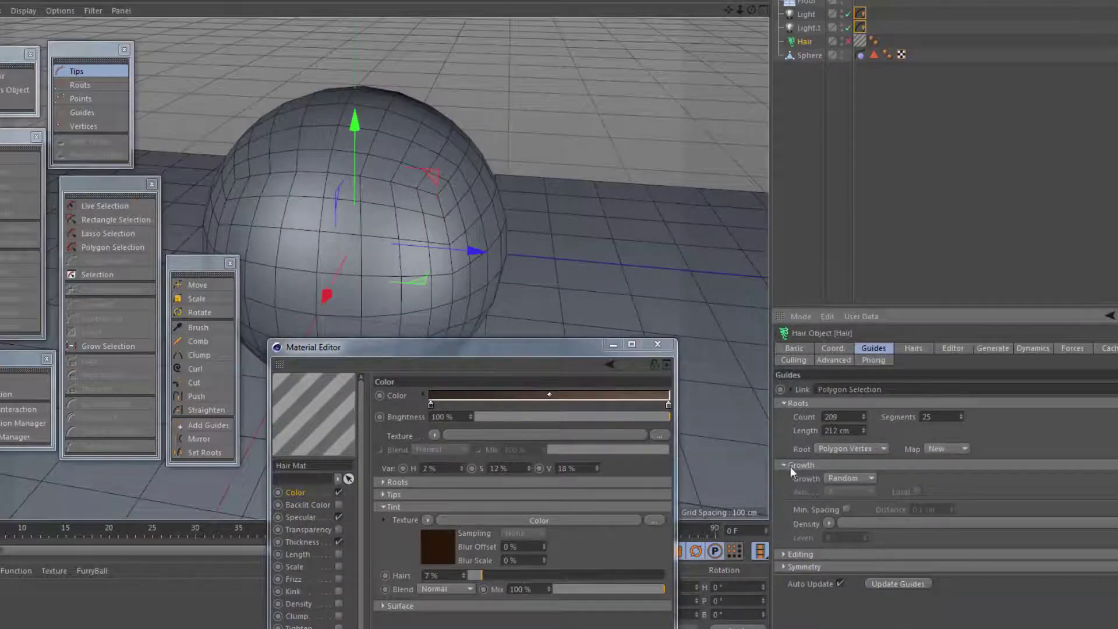
click(783, 554)
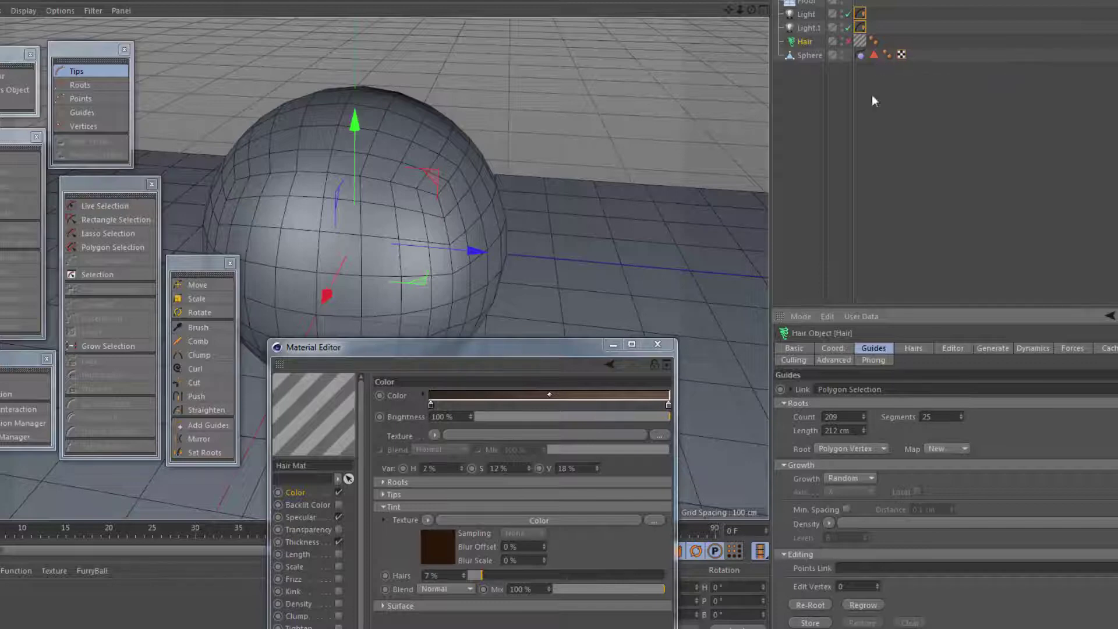
Step: Enable the Hair object again and move the Material Editor out of the way of its settings
drag(538, 351, 951, 294)
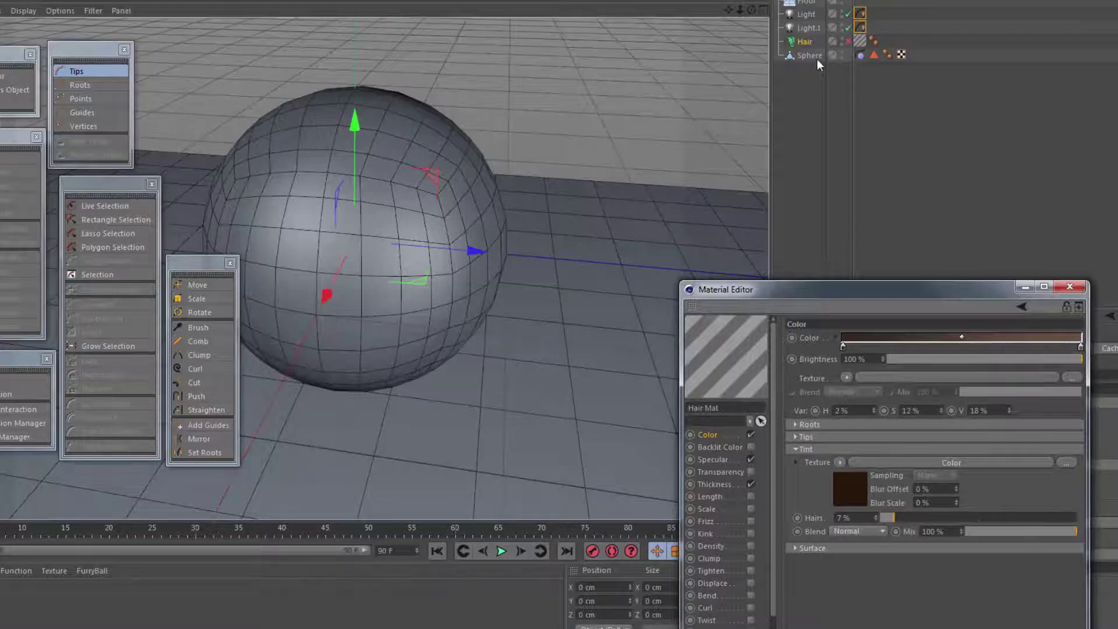
click(848, 41)
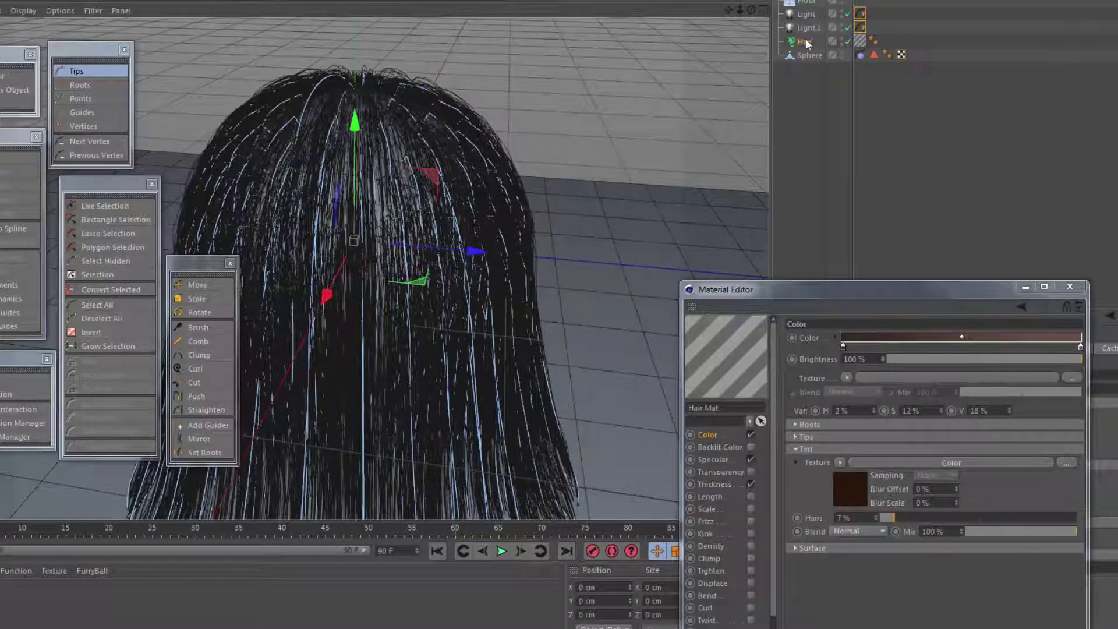
drag(816, 296, 1117, 204)
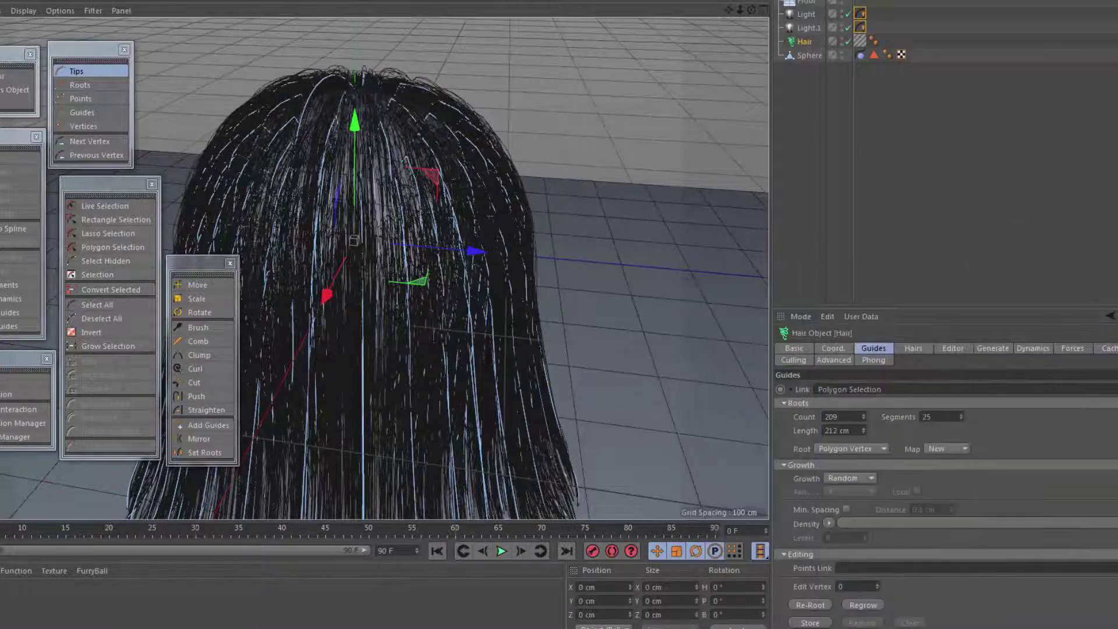
alt+middle_drag(349, 267, 523, 296)
alt+drag(447, 174, 549, 187)
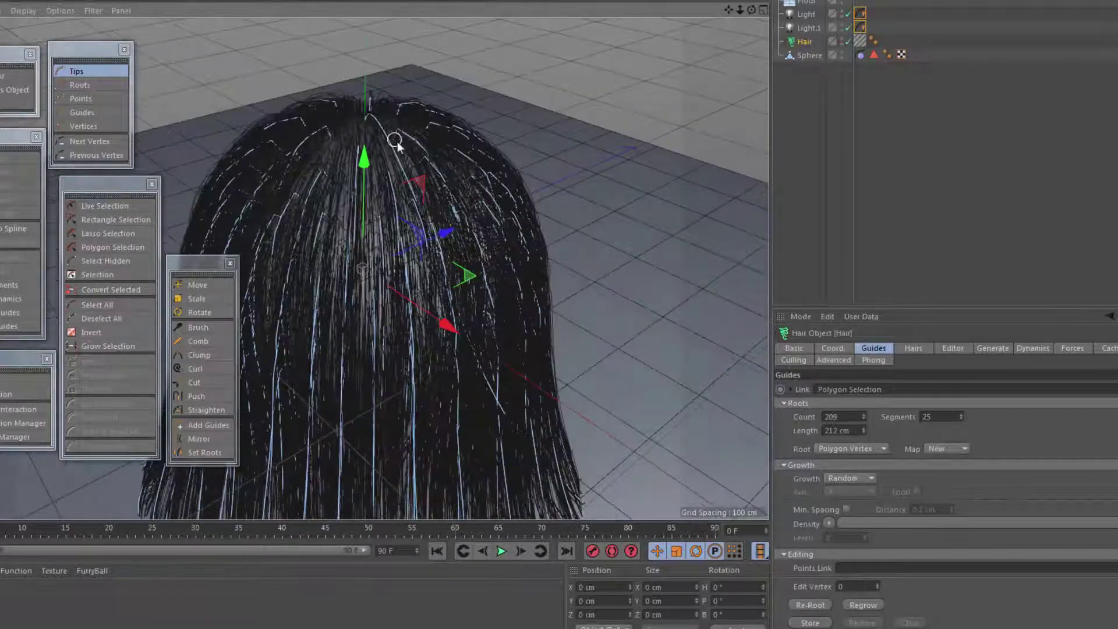
alt+right_drag(394, 139, 421, 148)
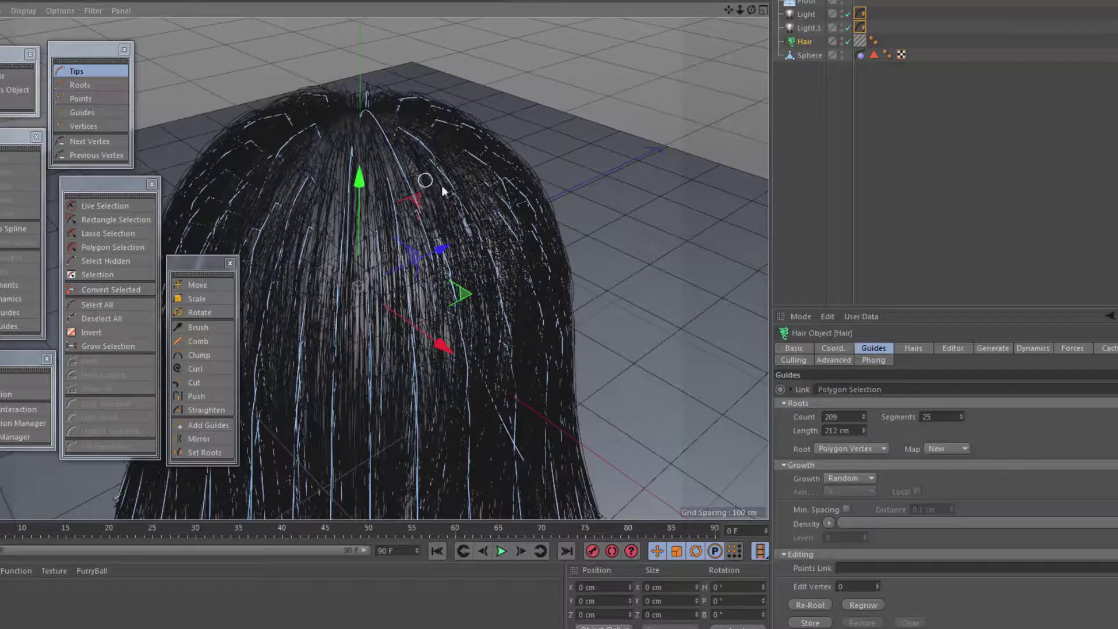
alt+drag(430, 186, 462, 182)
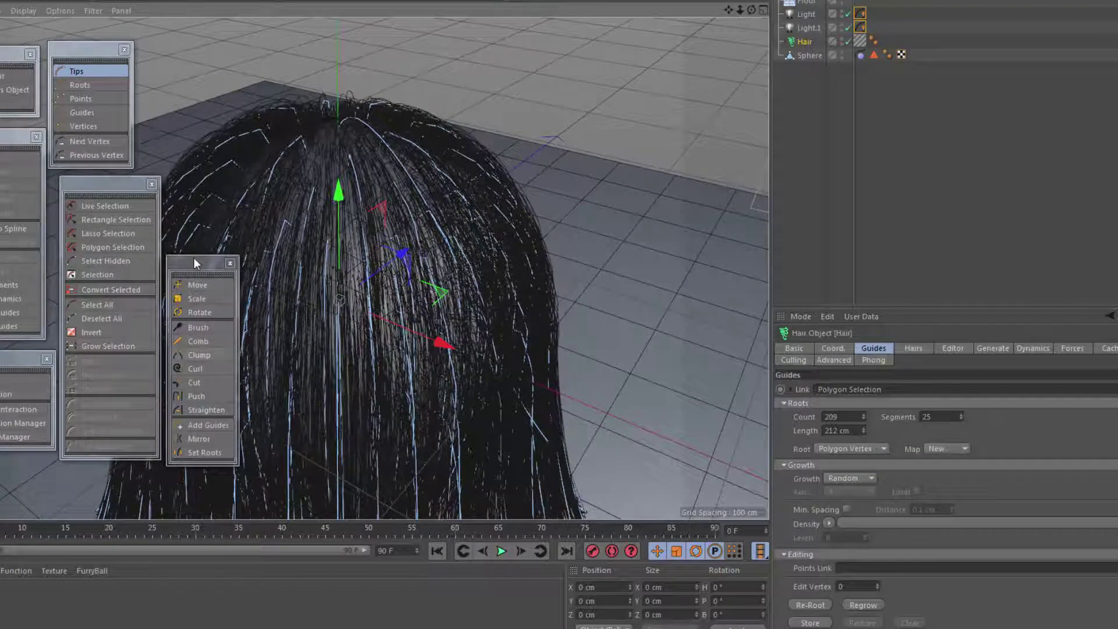
Step: Show the settings of the hair Brush and Push tools and examine the guide roots on the scalp up close
click(198, 327)
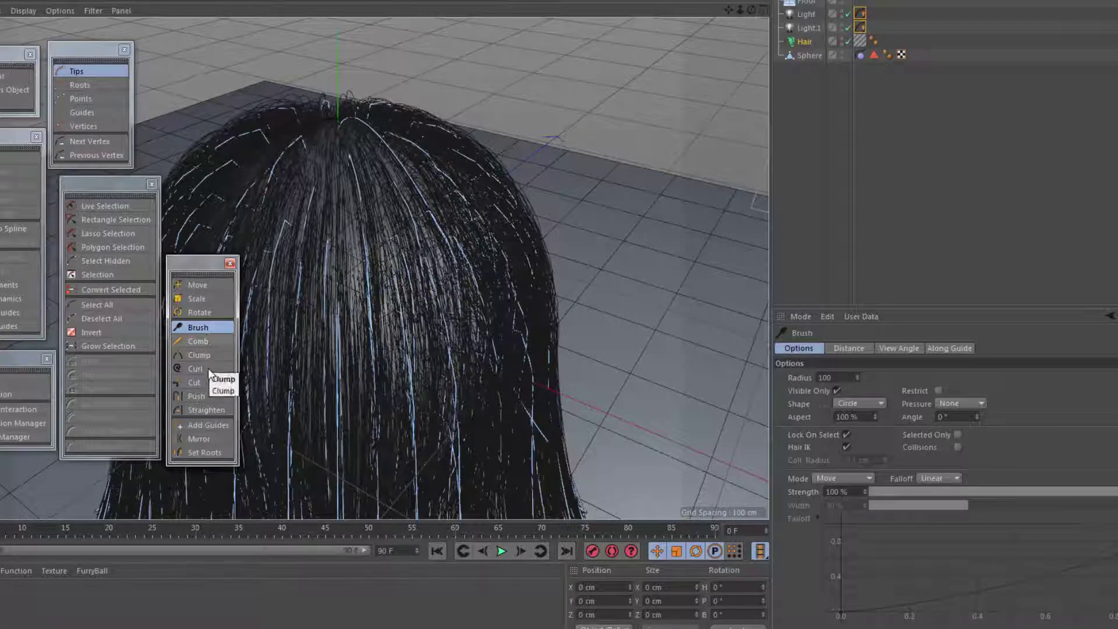
click(203, 397)
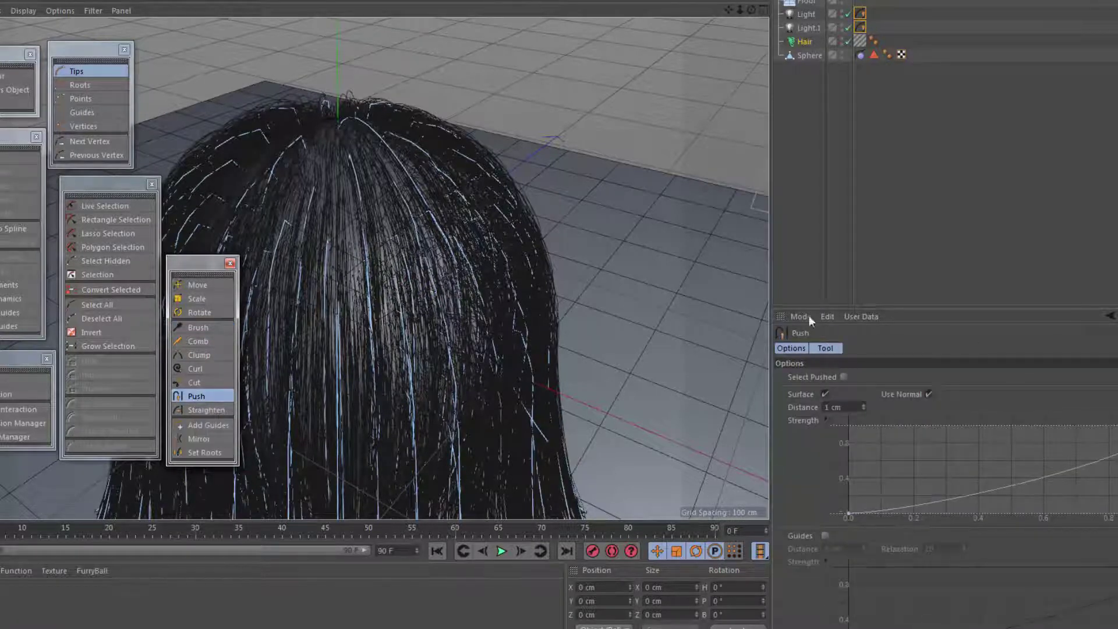
alt+middle_drag(535, 245, 580, 204)
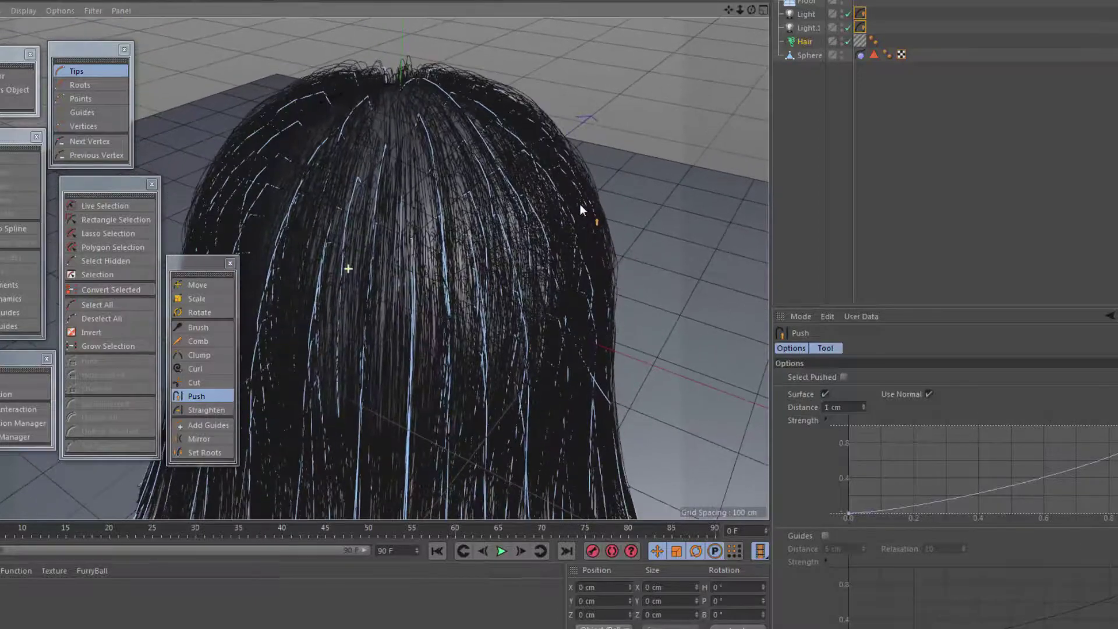
alt+right_drag(562, 317, 522, 322)
alt+drag(471, 153, 499, 158)
alt+right_drag(493, 163, 623, 169)
alt+drag(477, 220, 440, 205)
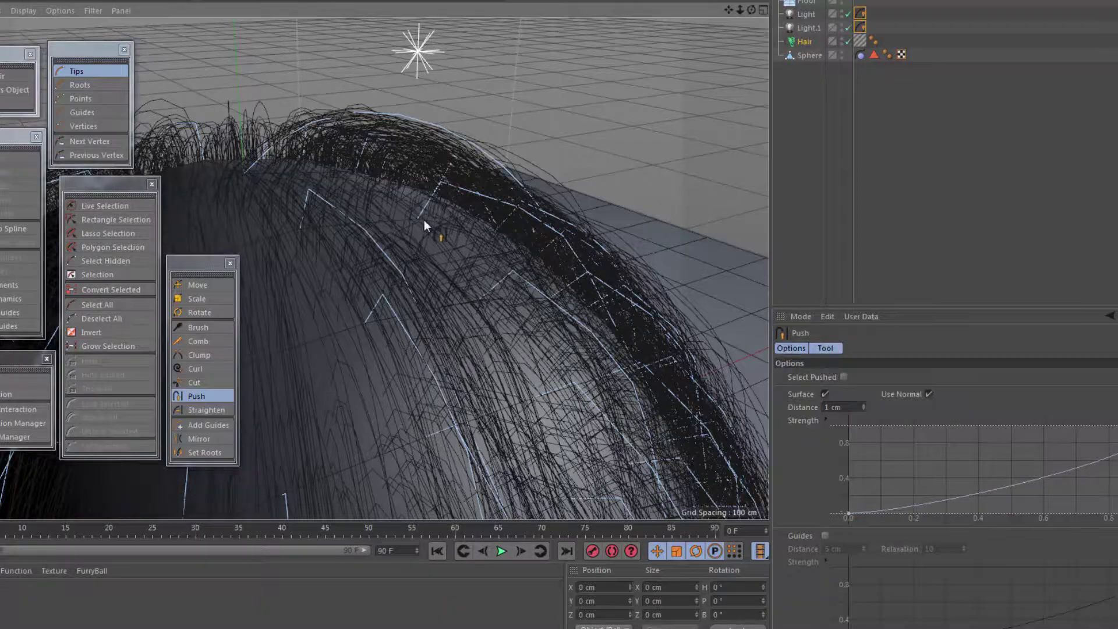
alt+drag(425, 220, 466, 301)
alt+right_drag(364, 258, 430, 264)
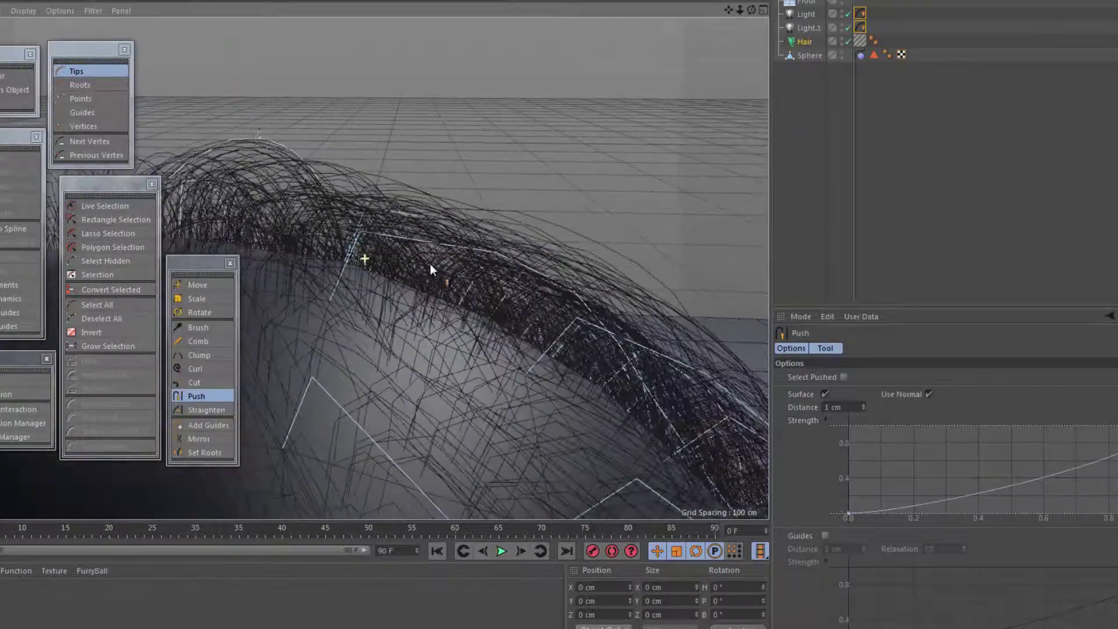
Step: Select a single hair guide near the crown with Live Selection in Guides mode
click(115, 205)
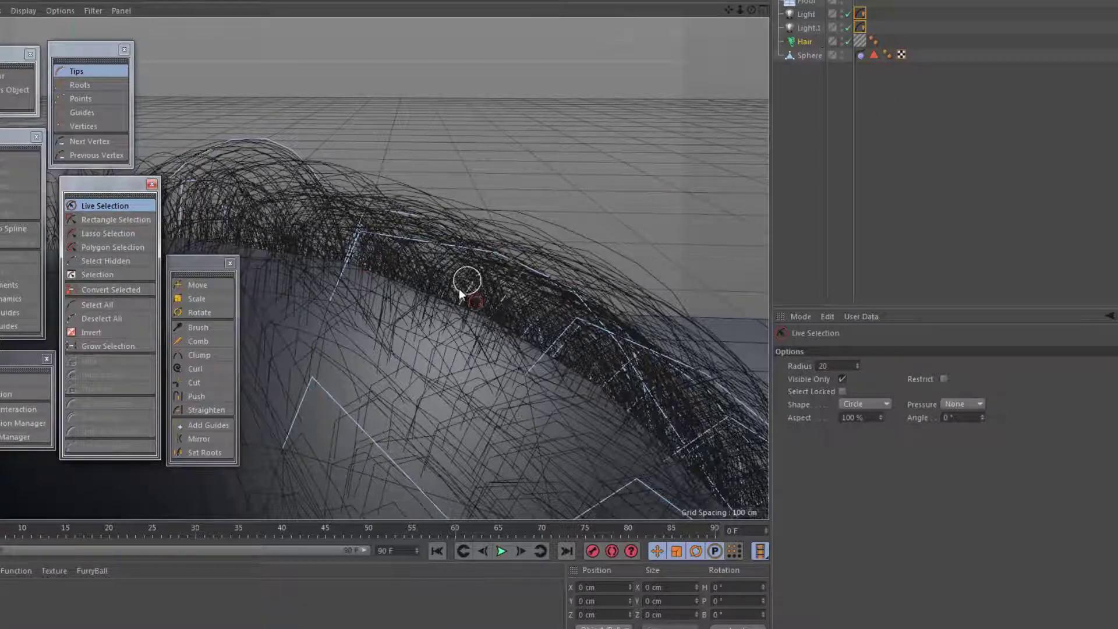
alt+drag(459, 291, 452, 312)
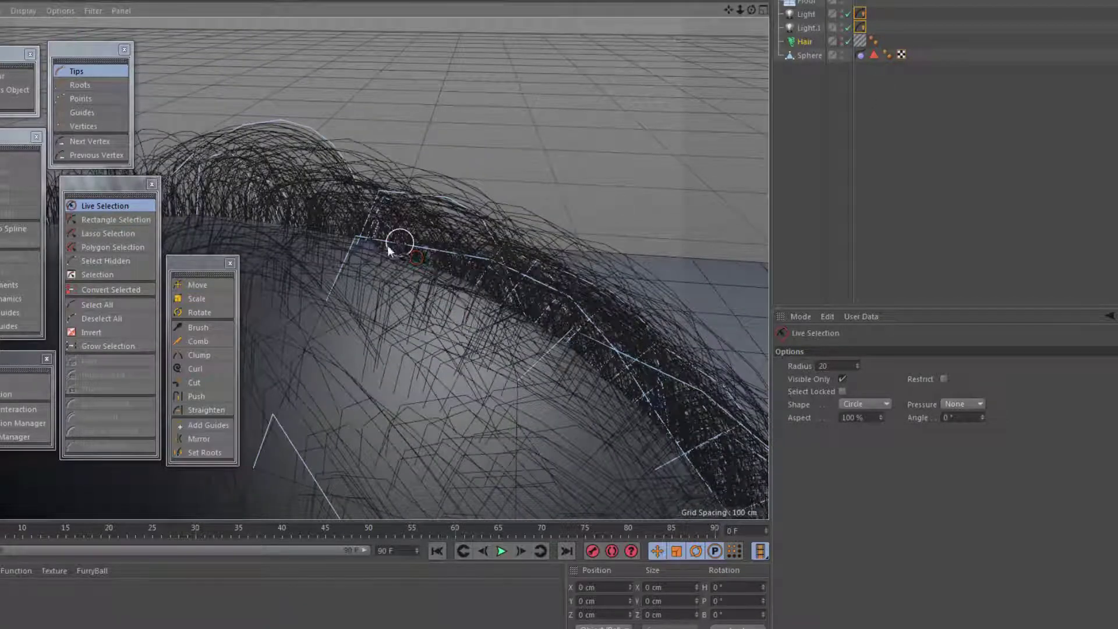
click(79, 112)
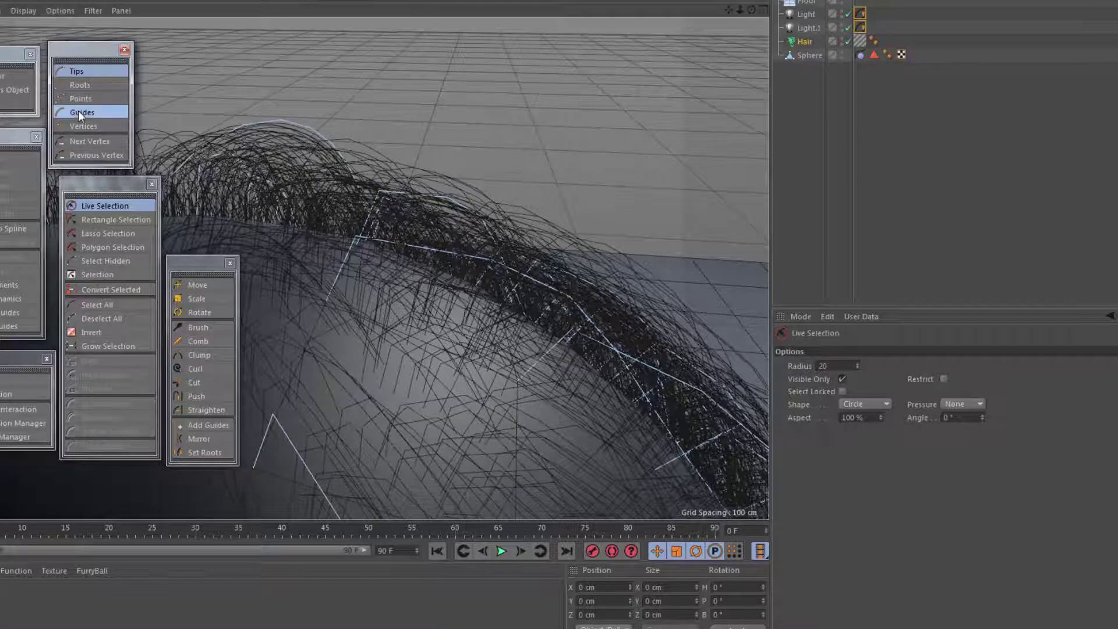
click(413, 240)
alt+drag(415, 337, 412, 262)
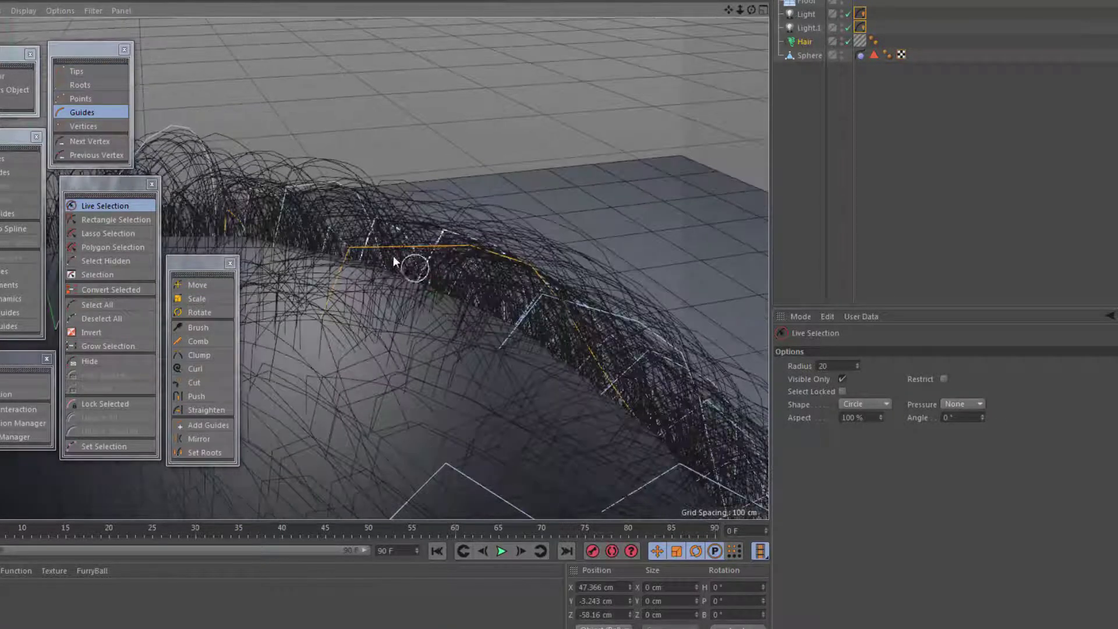
Step: Raise the Hair object's guide Segments to 75 so the selected guide near the crown bends more smoothly
click(356, 256)
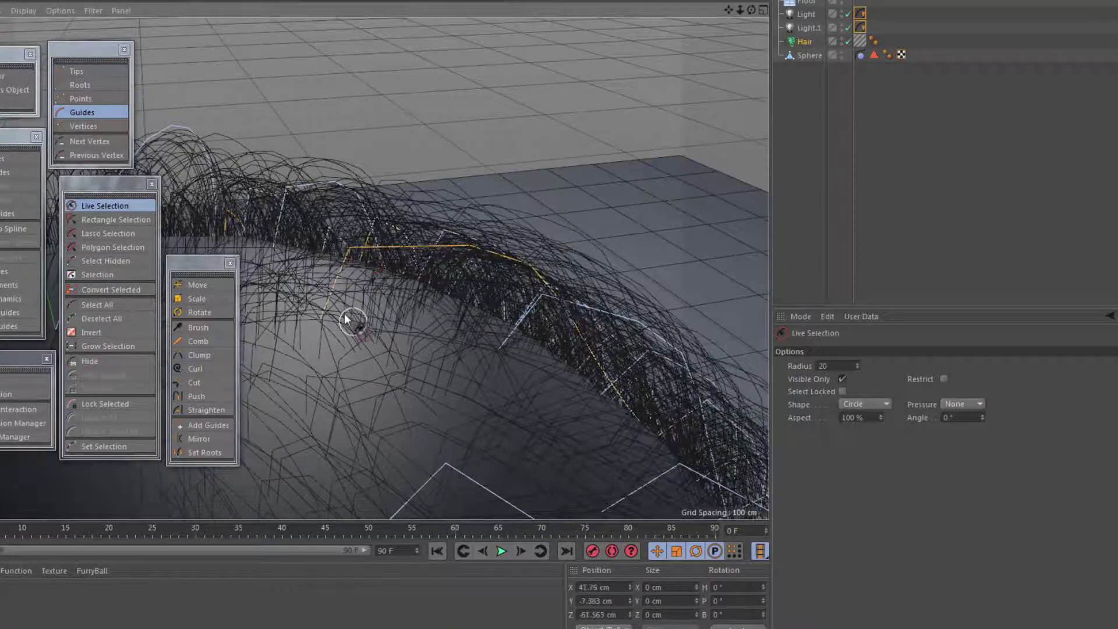
alt+drag(440, 341, 415, 336)
click(806, 43)
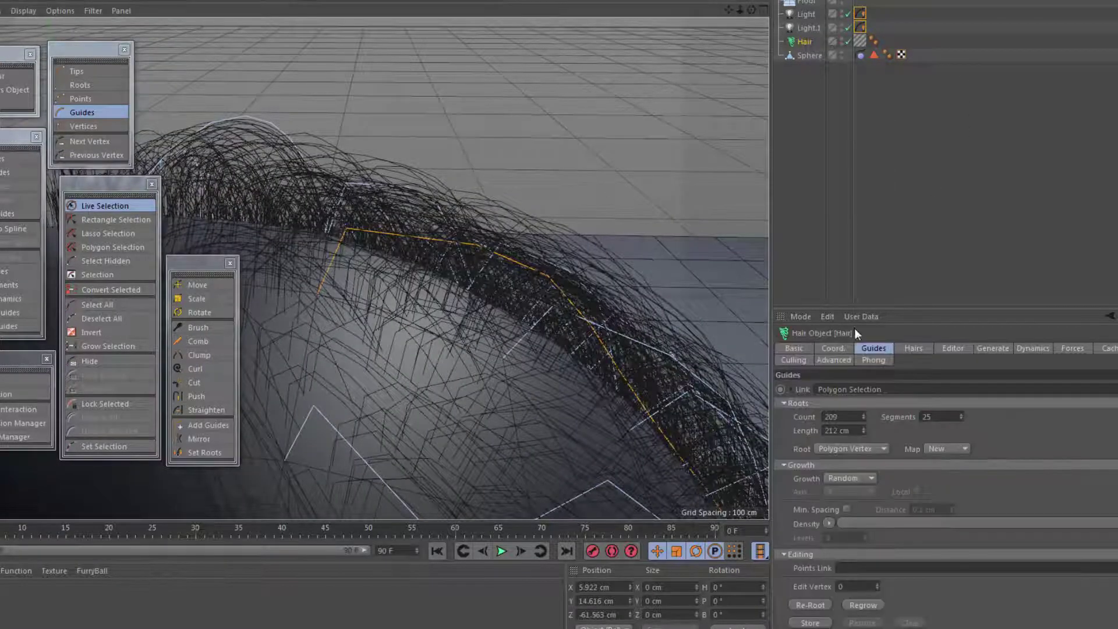
drag(963, 415, 962, 388)
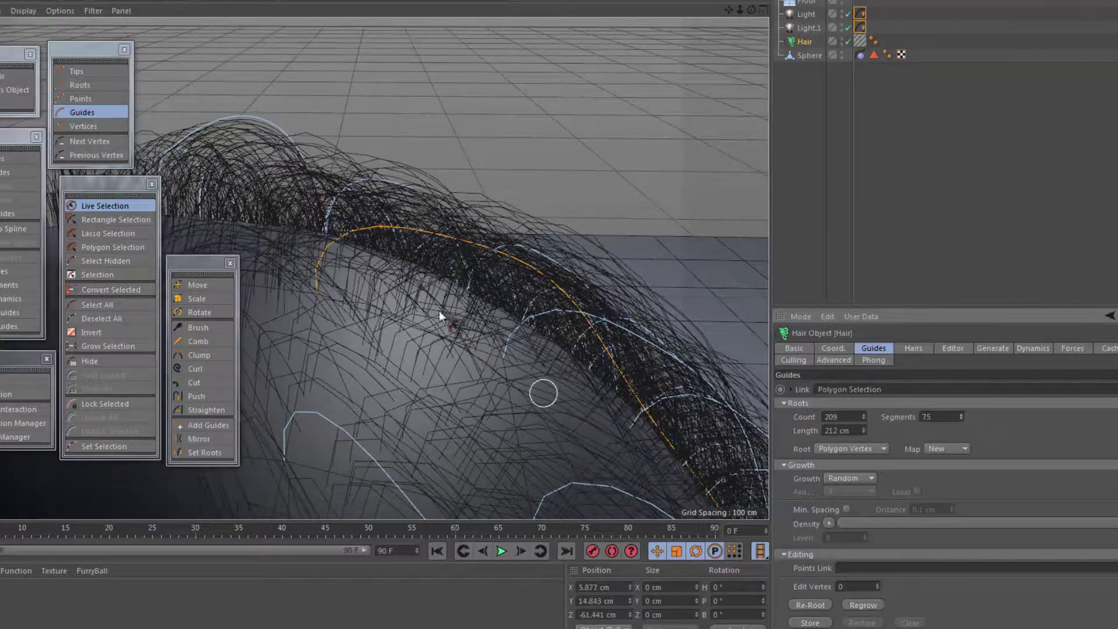
alt+drag(384, 284, 379, 277)
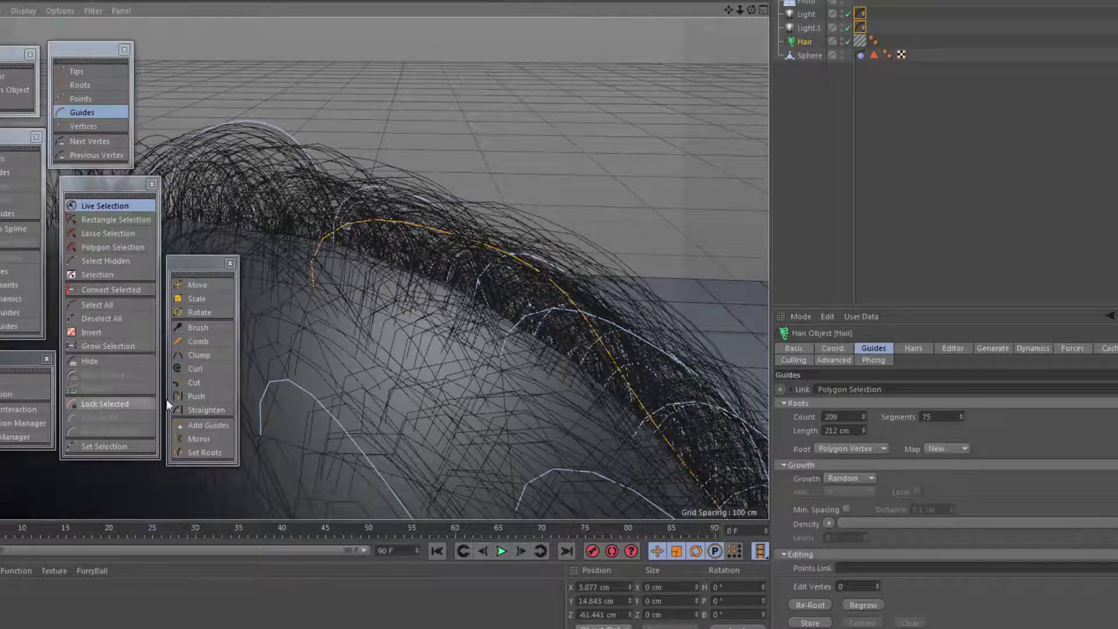
Step: Use the Push tool on the guides with a surface Distance of 21 cm and the Select Pushed and Guides options enabled
click(206, 397)
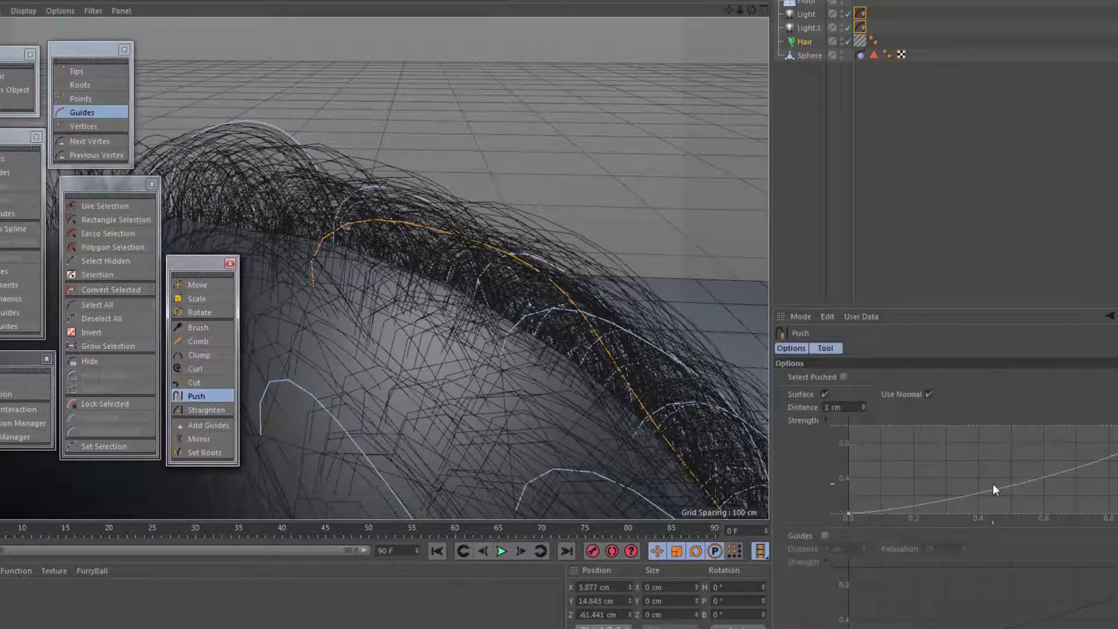
drag(864, 409, 865, 398)
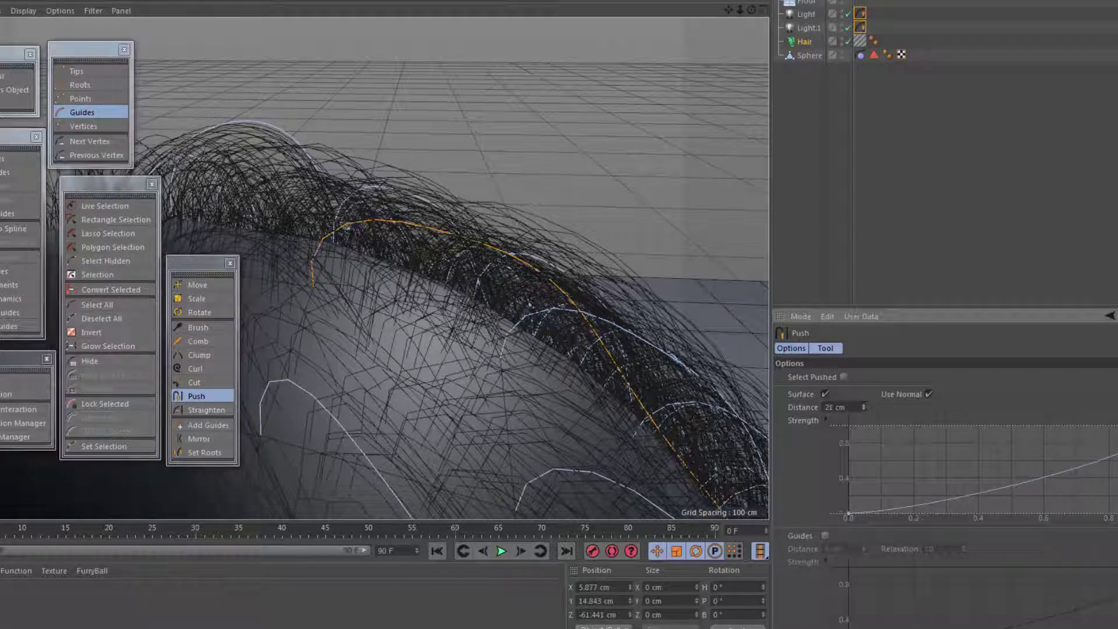
click(844, 377)
click(827, 535)
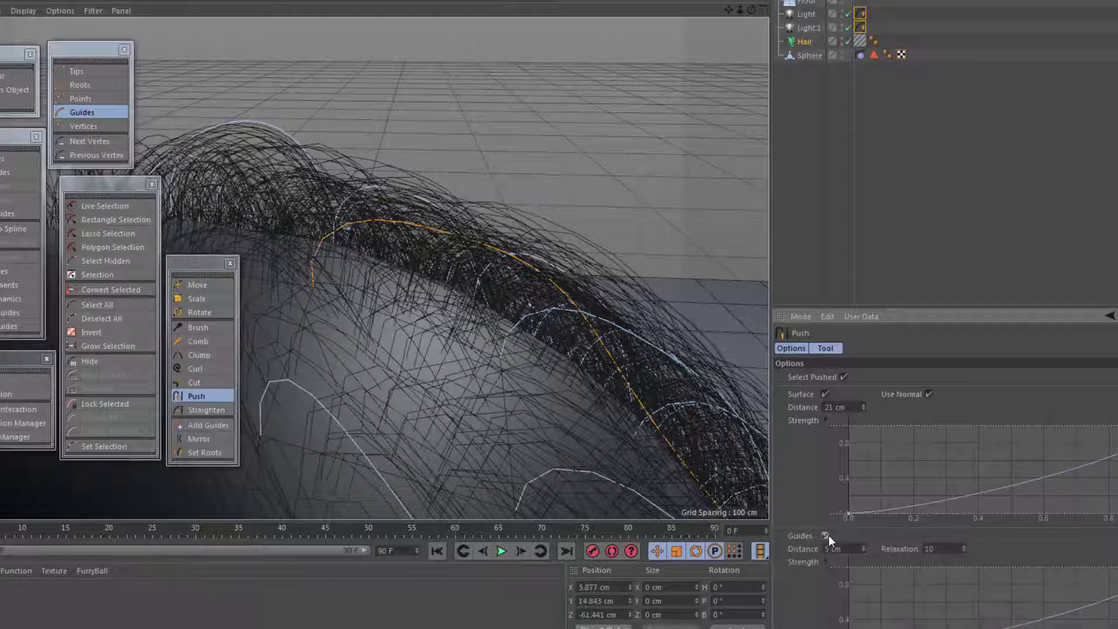
scroll(946, 492, down, 2)
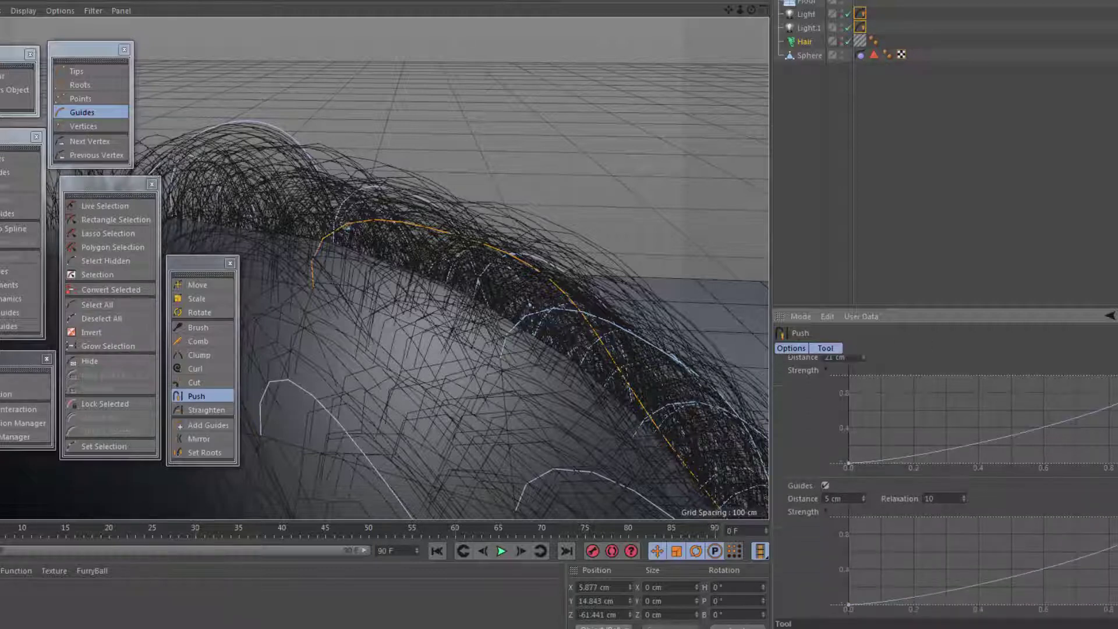
drag(678, 461, 701, 452)
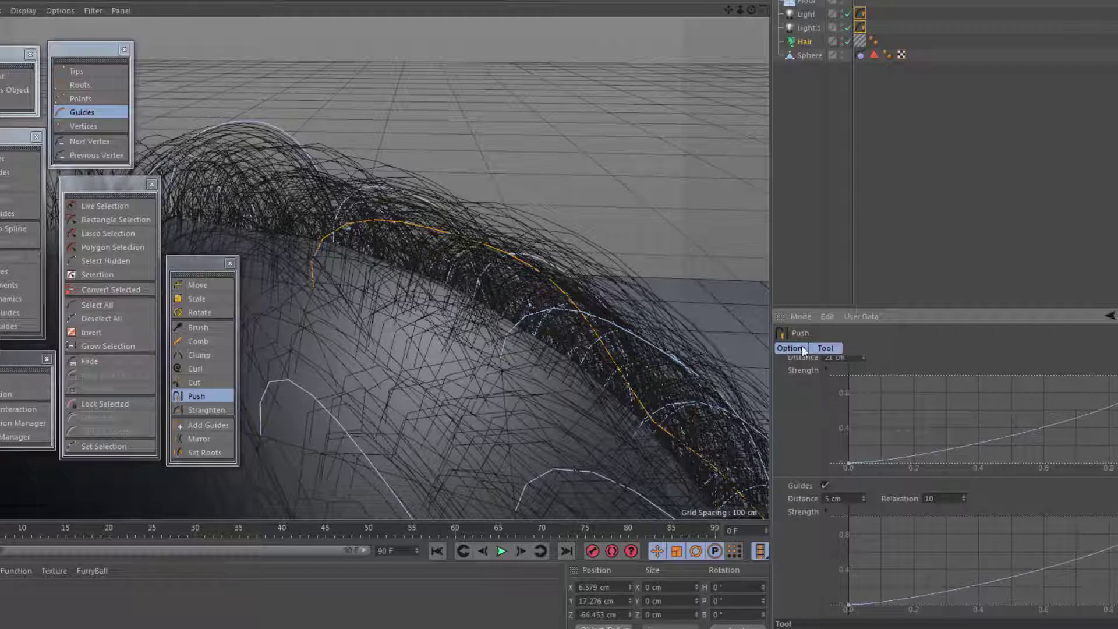
Step: Set the Push surface Distance to 30 cm and reverse its Strength curve so it is strongest at the root
scroll(914, 428, up, 2)
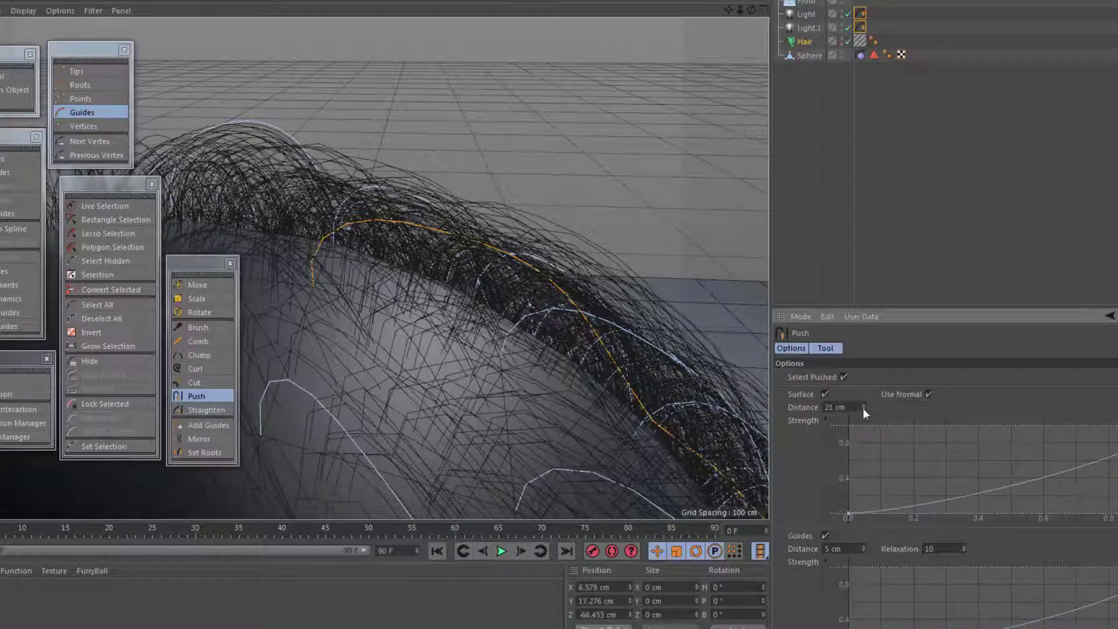
drag(863, 408, 863, 399)
drag(852, 516, 846, 420)
drag(1117, 425, 1092, 515)
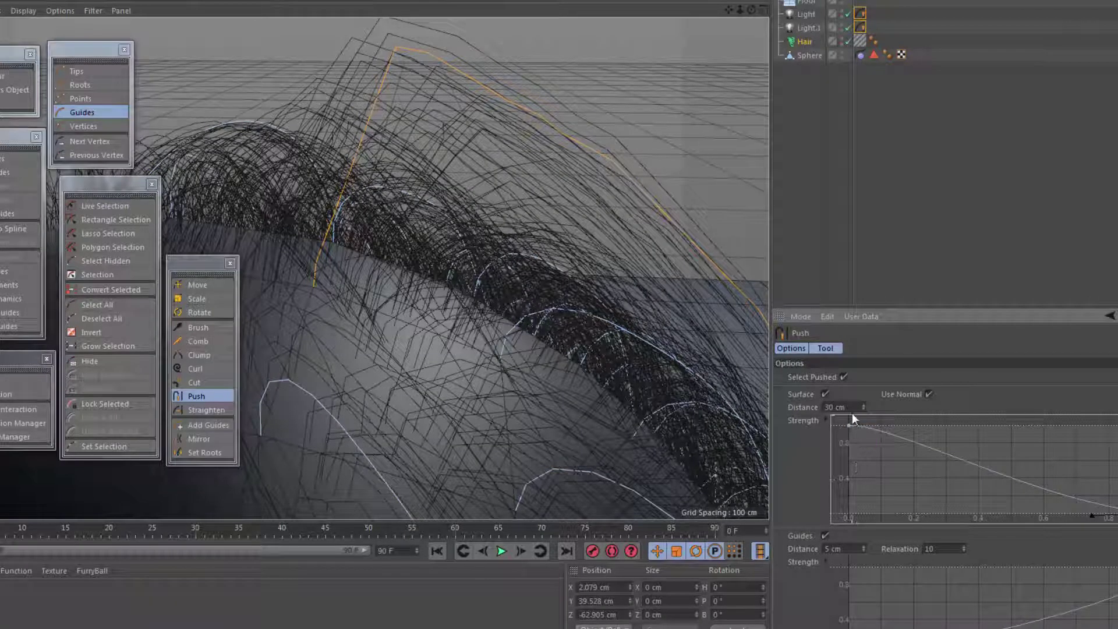
Step: Set the Push surface Distance to 13 cm and reshape its Strength curve to start lower and peak just past the root
drag(864, 407, 864, 435)
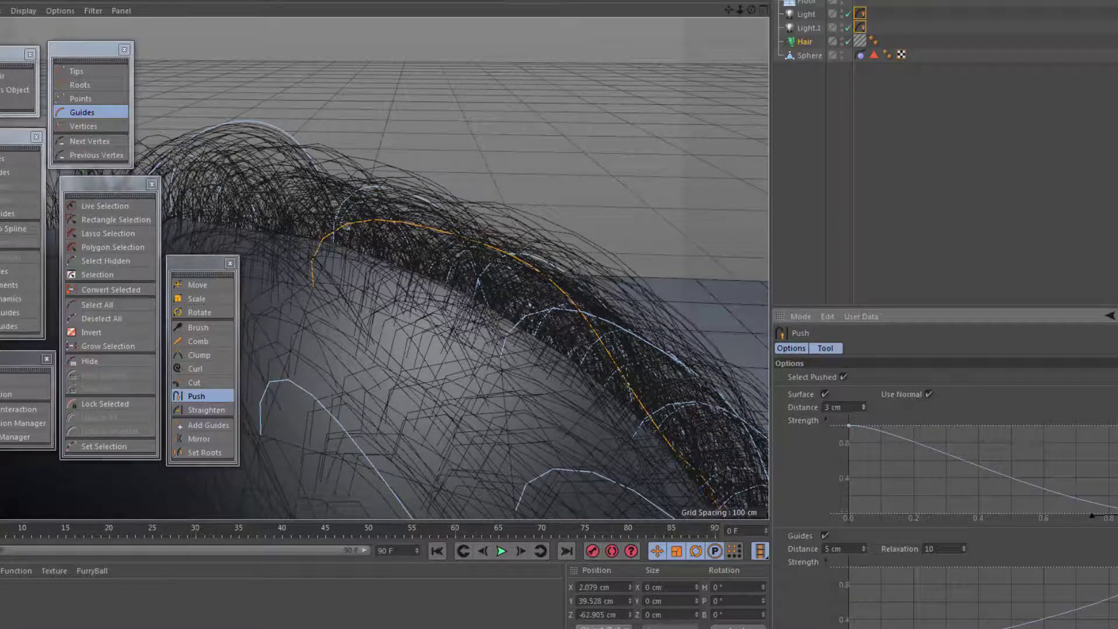
drag(864, 434, 865, 426)
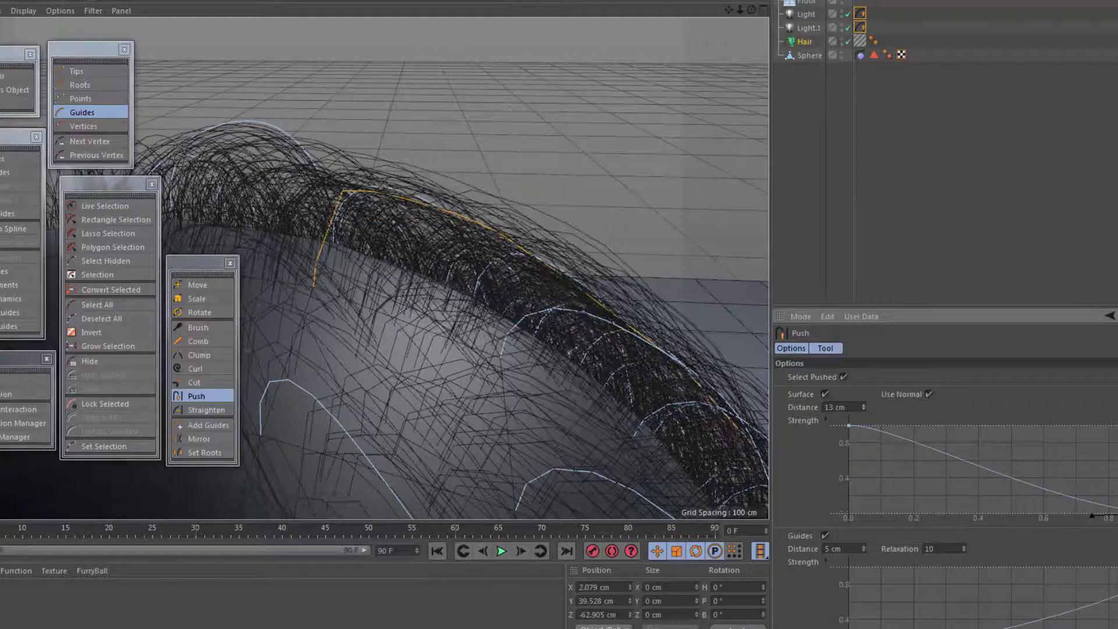
drag(848, 425, 905, 445)
click(850, 462)
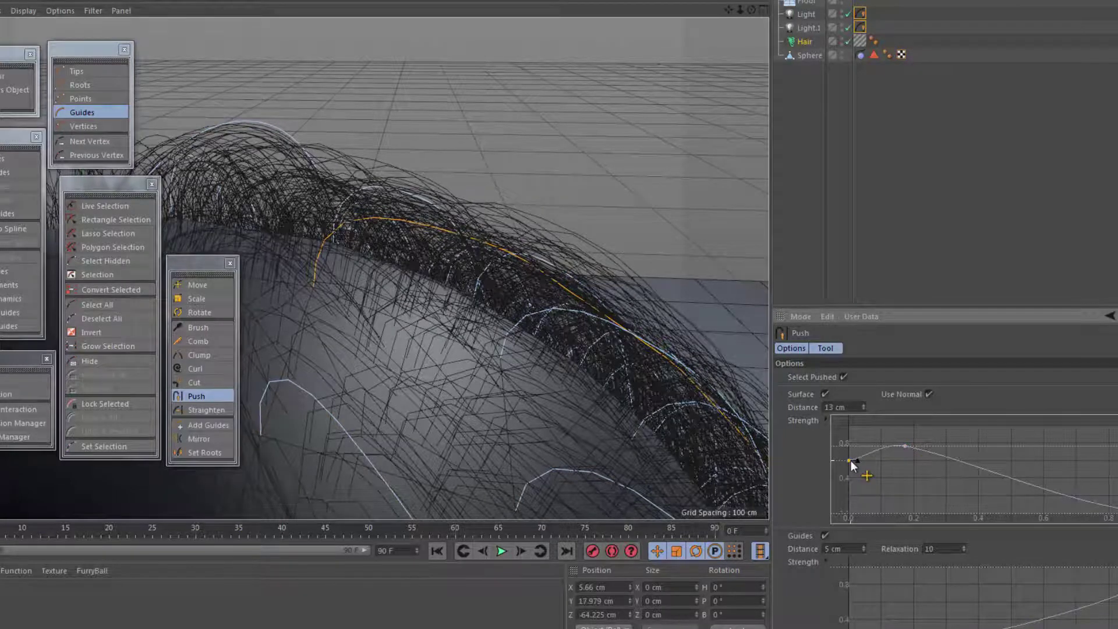
drag(861, 462, 922, 437)
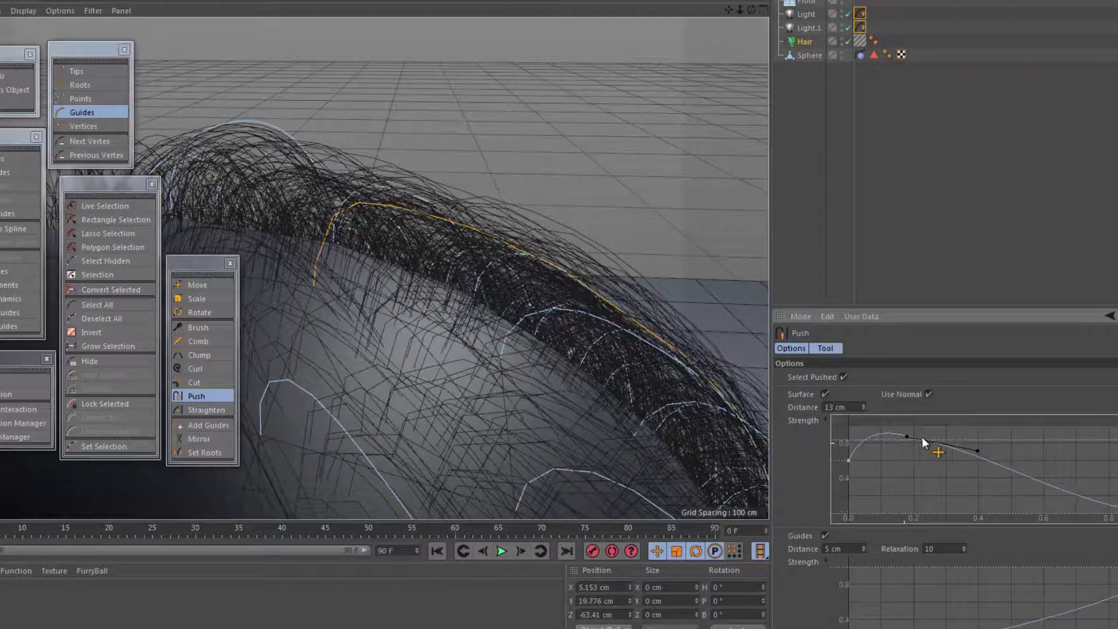
Step: Deselect all hair guides and show the Push tool's Guides distance, relaxation and strength settings
alt+drag(390, 308, 467, 309)
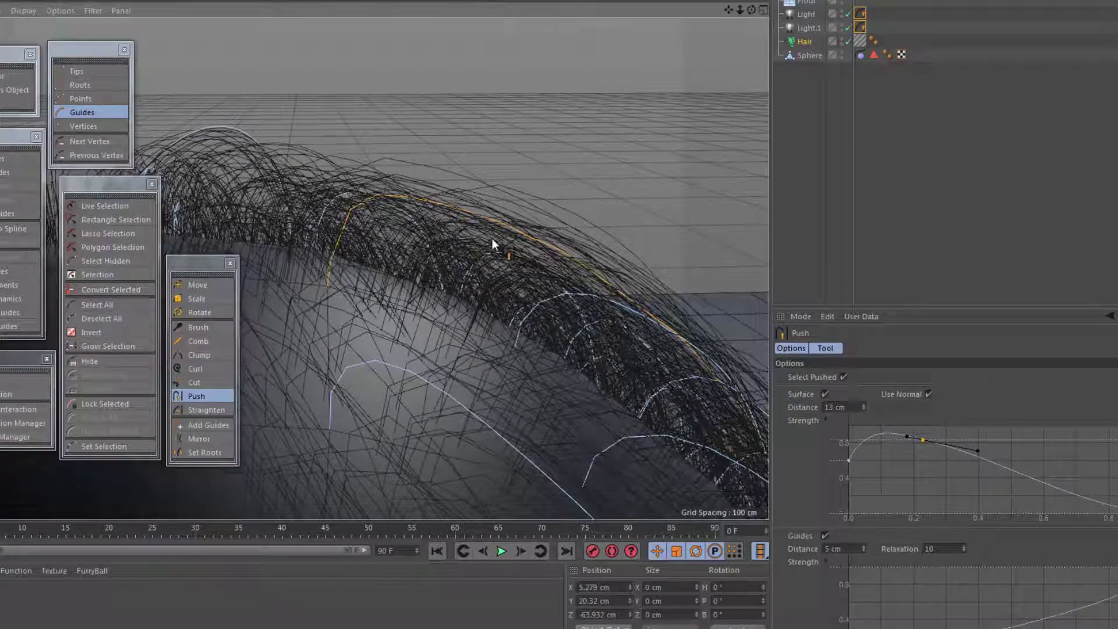
alt+drag(407, 322, 373, 335)
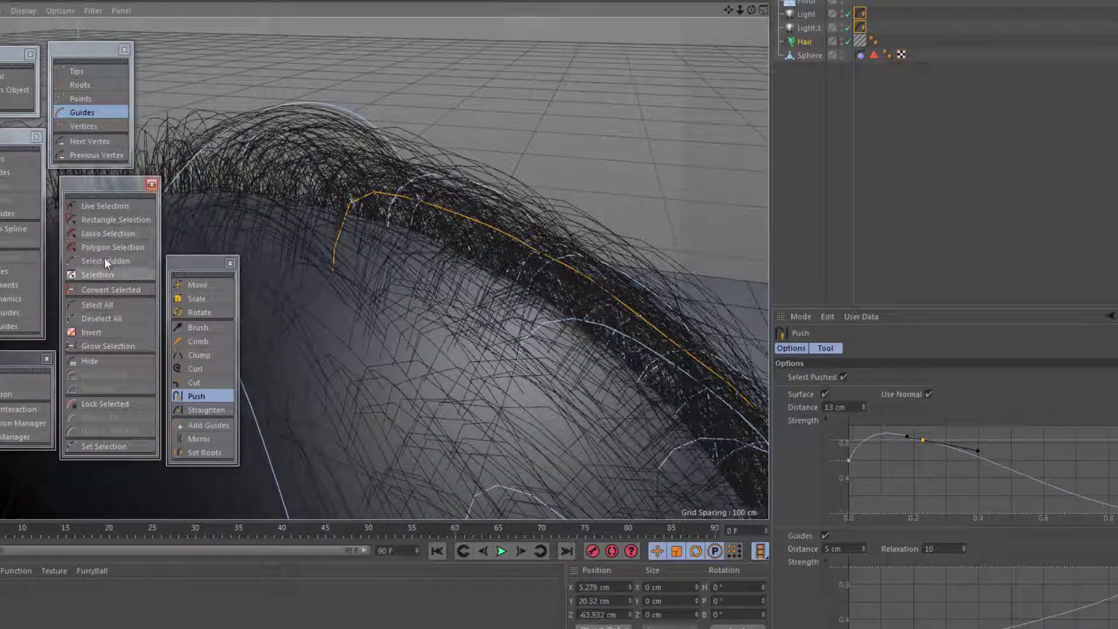
click(113, 319)
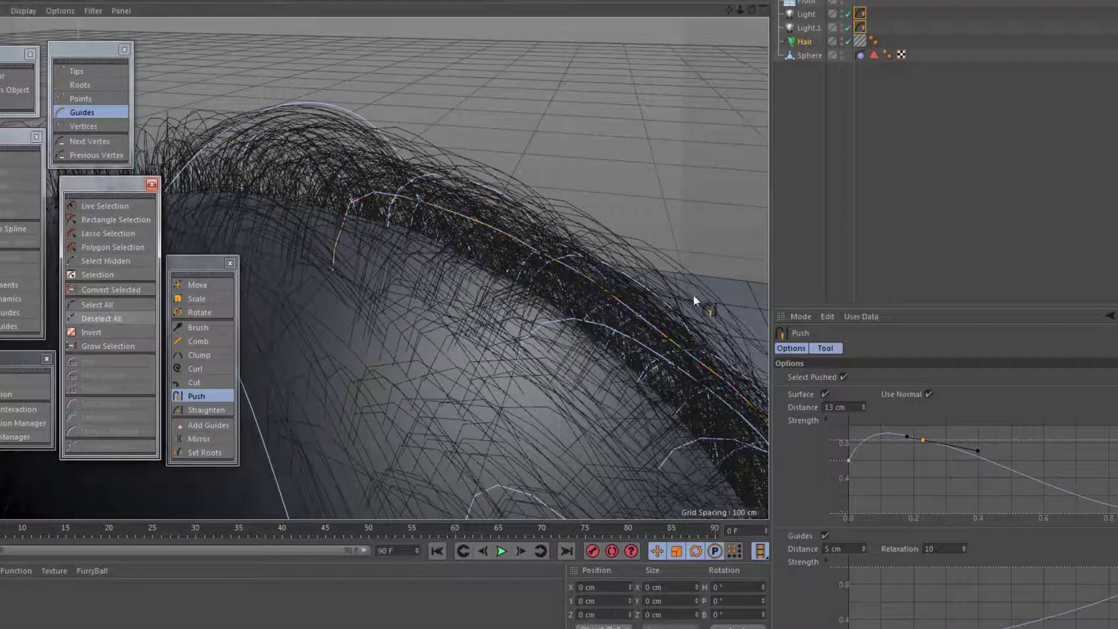
scroll(946, 492, down, 2)
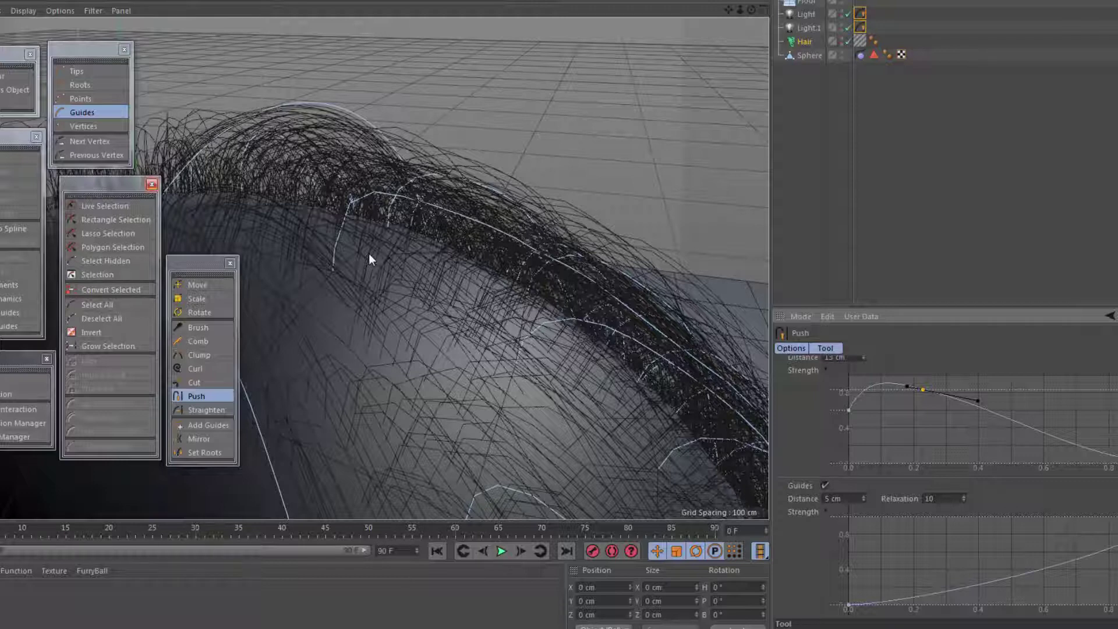
Step: Select all hair guides and move the Material Editor upward, framing the top of the hair beside it
key(ctrl+a)
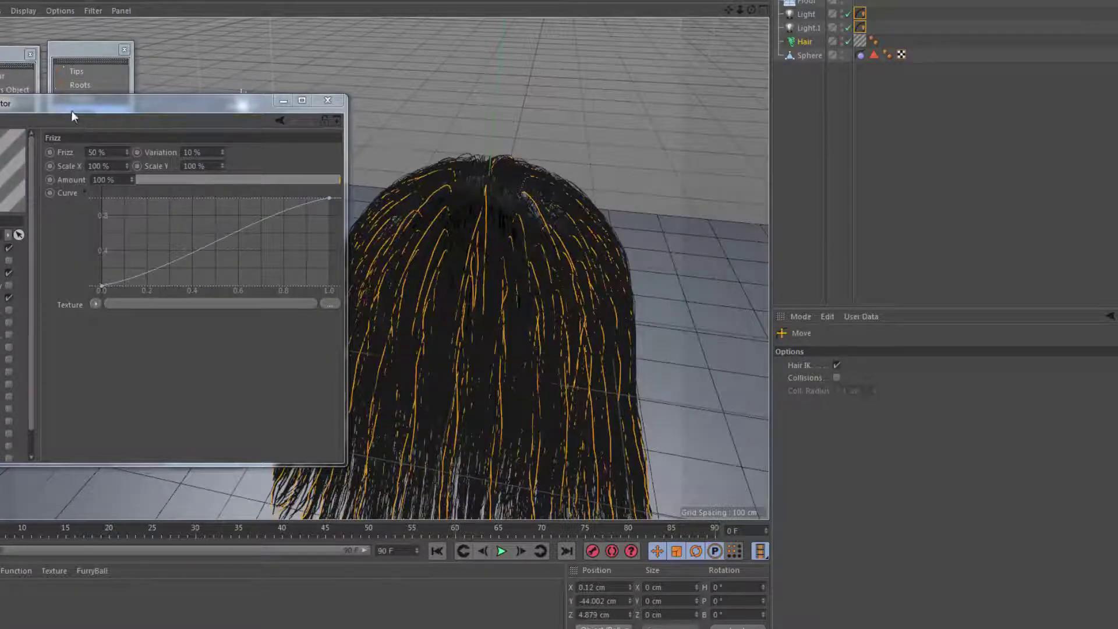
drag(72, 110, 74, 47)
alt+drag(543, 271, 535, 300)
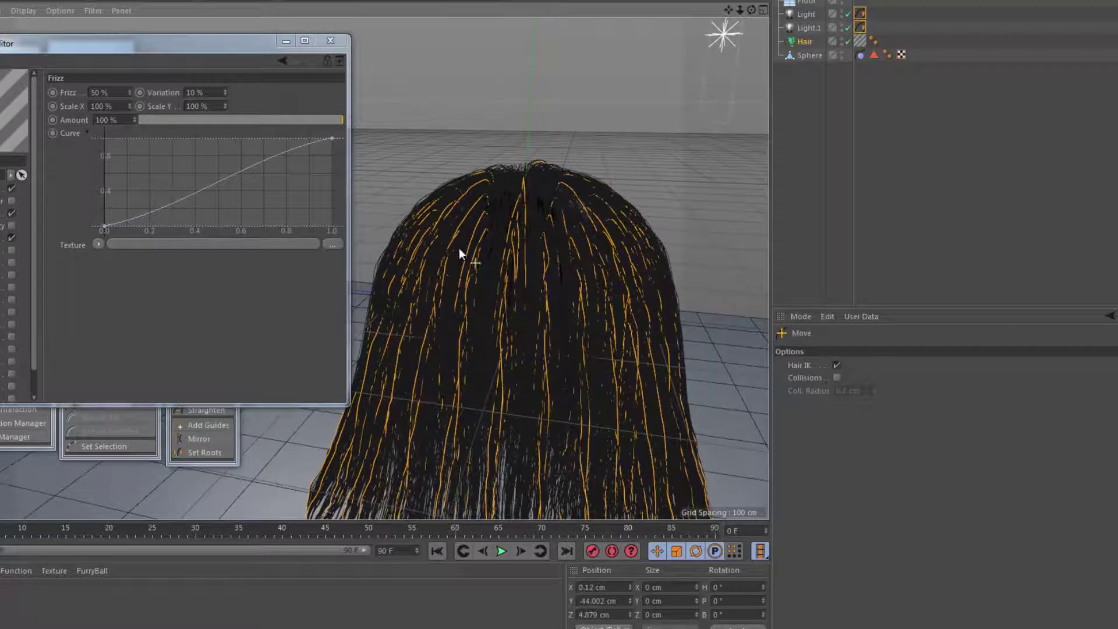
mouse_move(481, 198)
mouse_down()
mouse_move(537, 205)
mouse_move(536, 187)
mouse_up()
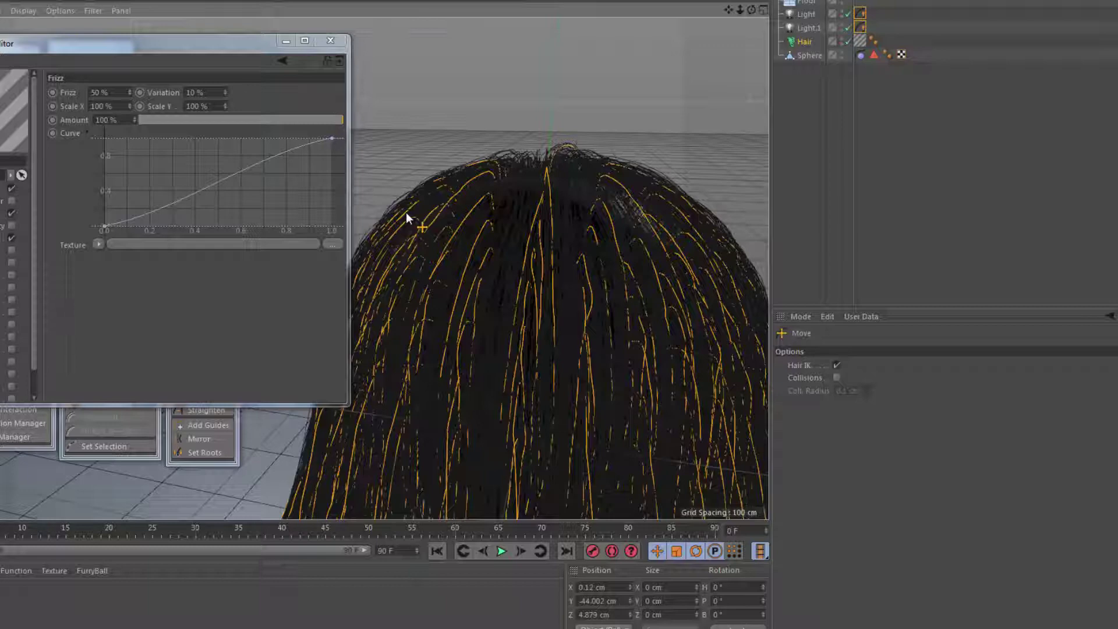
Step: Enable Frizz in the hair material and reverse its curve, falling from full strength at the root to zero at about 0.5
click(11, 275)
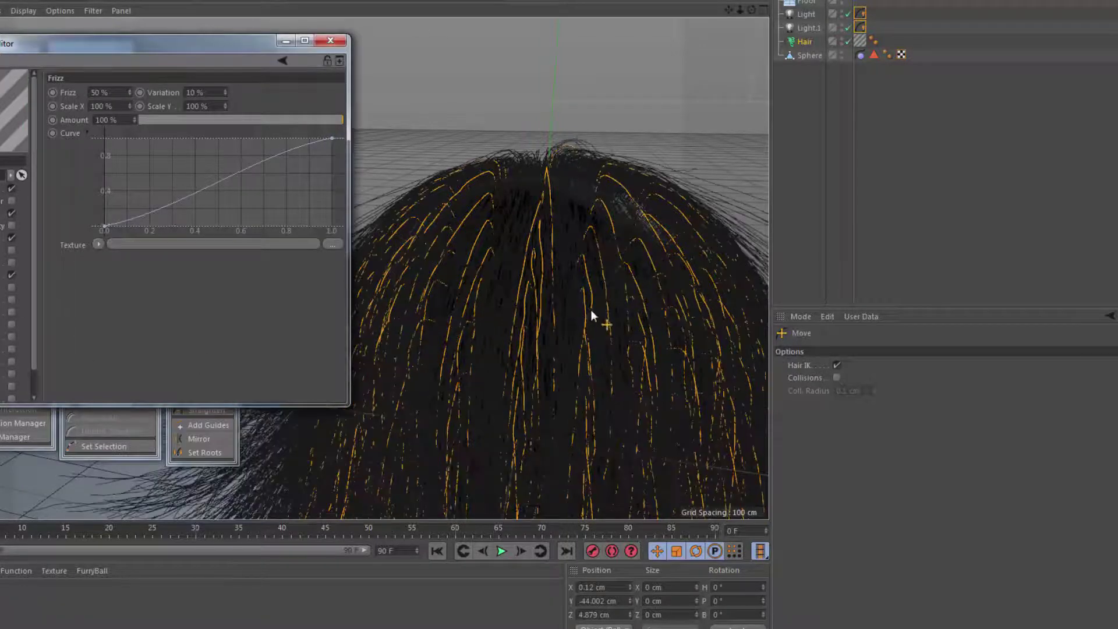
alt+right_drag(645, 338, 516, 362)
alt+middle_drag(594, 376, 554, 284)
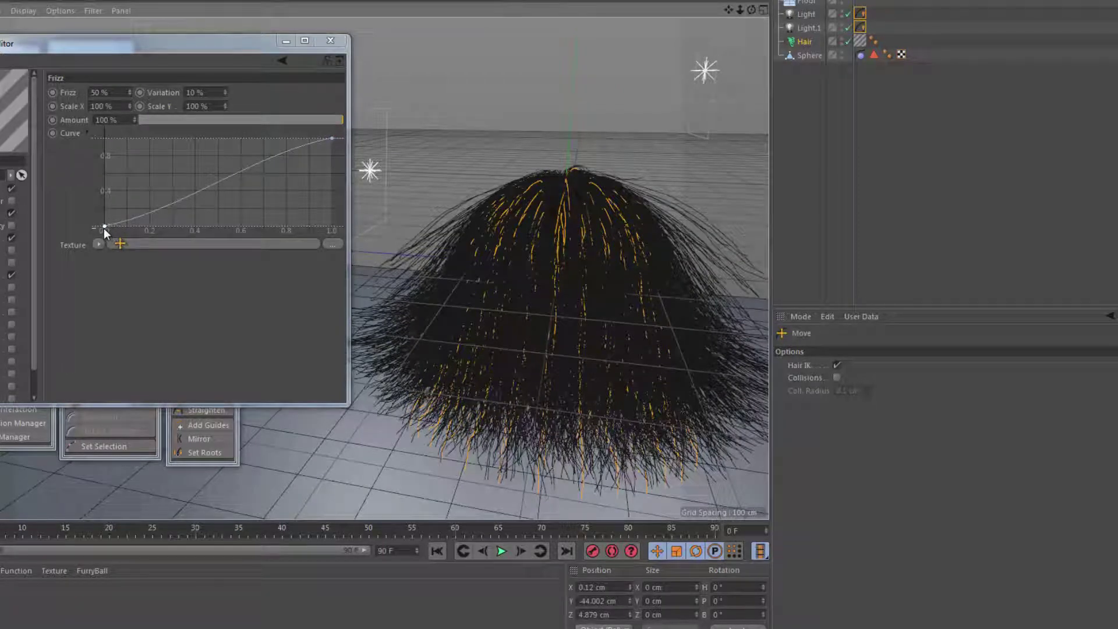
drag(104, 229, 90, 140)
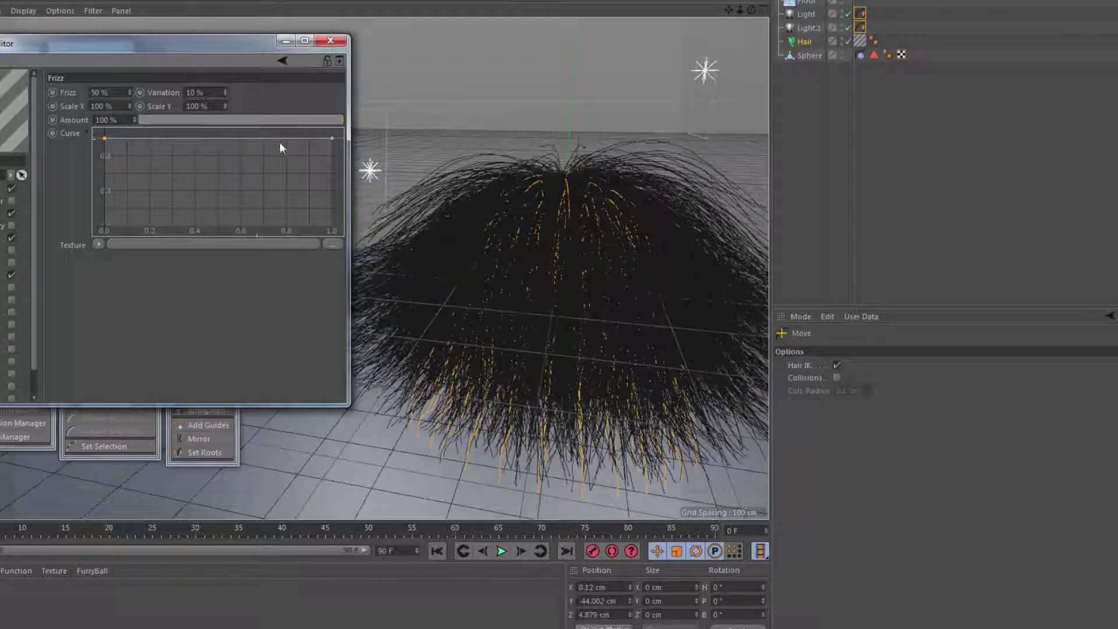
mouse_move(333, 138)
mouse_down()
mouse_move(354, 233)
mouse_move(231, 261)
mouse_move(224, 231)
mouse_move(222, 240)
mouse_up()
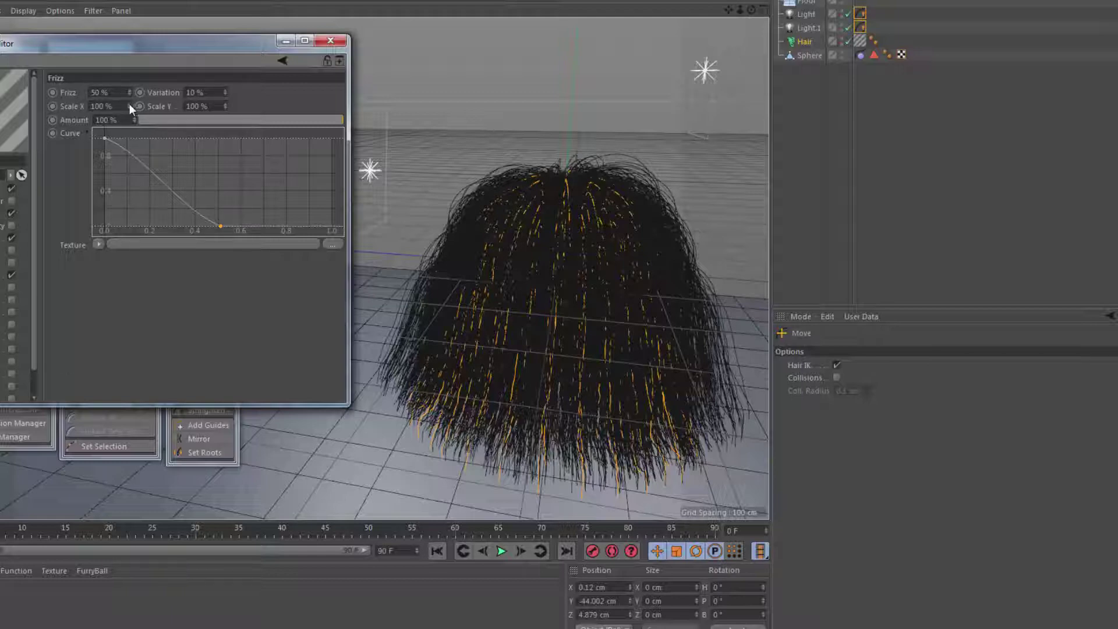
Step: Set the hair material's Frizz to 11%, Variation 0%, Scale X 41%, Scale Y 54% and Amount 24%
drag(129, 106, 93, 106)
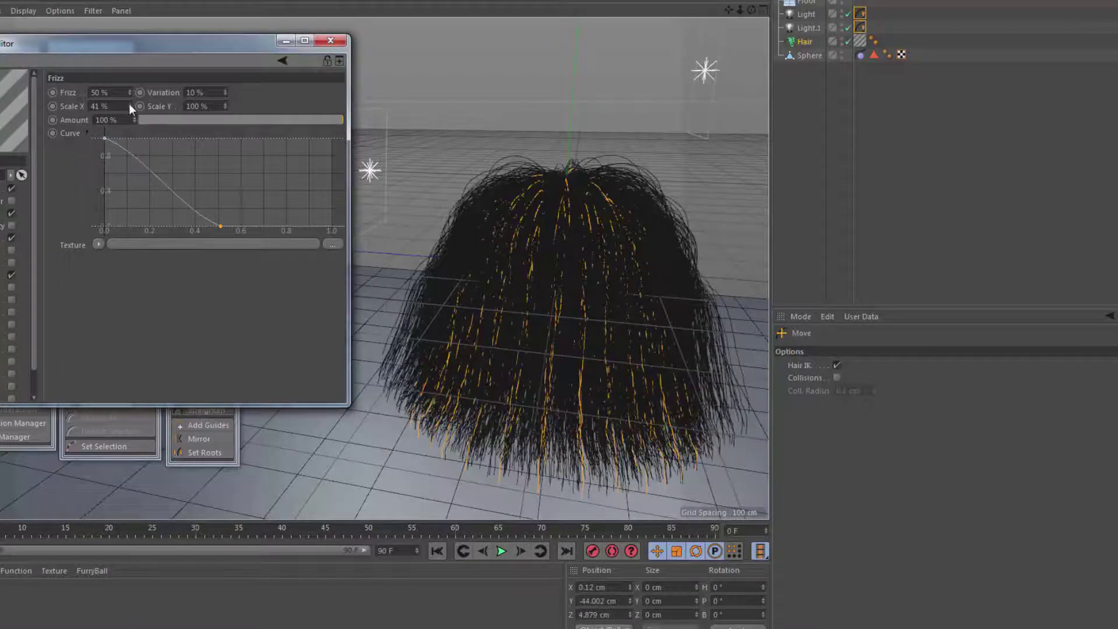
drag(225, 106, 222, 93)
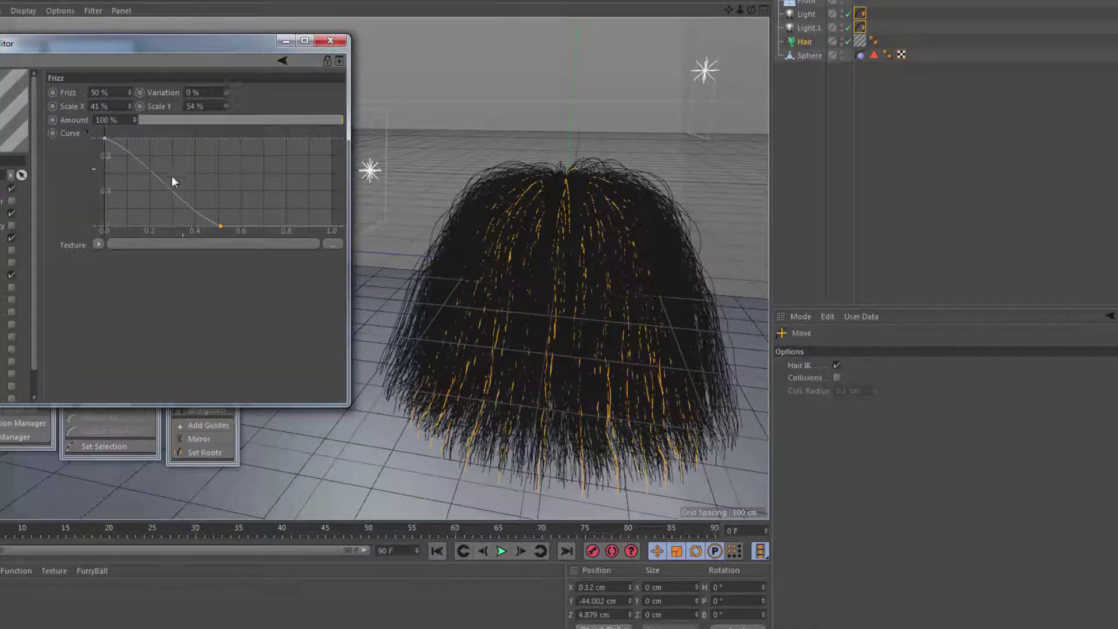
click(219, 120)
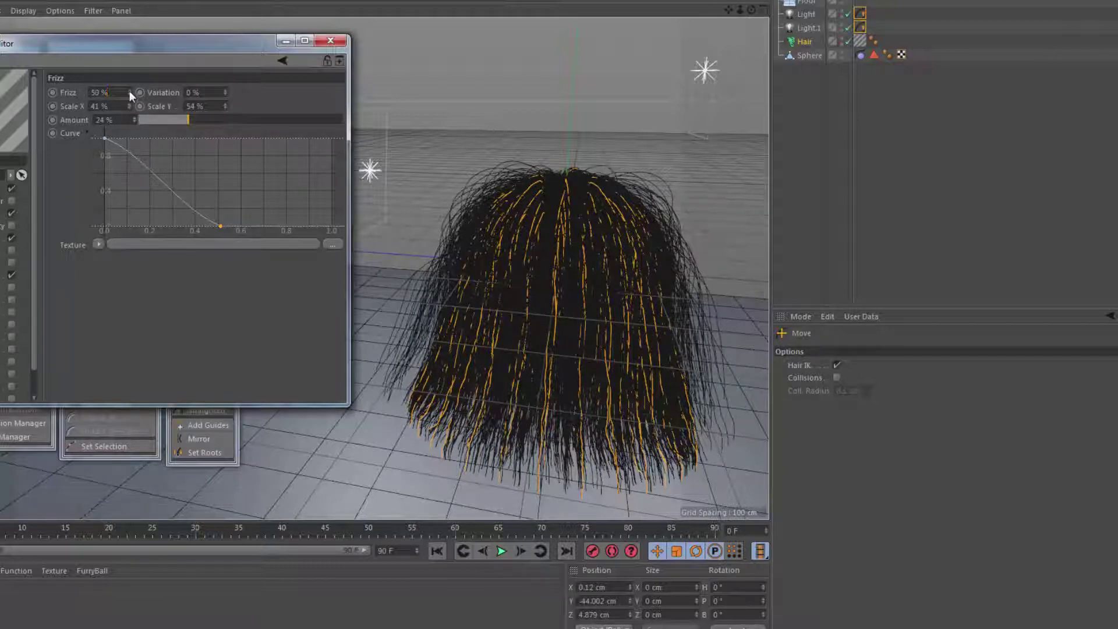
drag(129, 92, 129, 117)
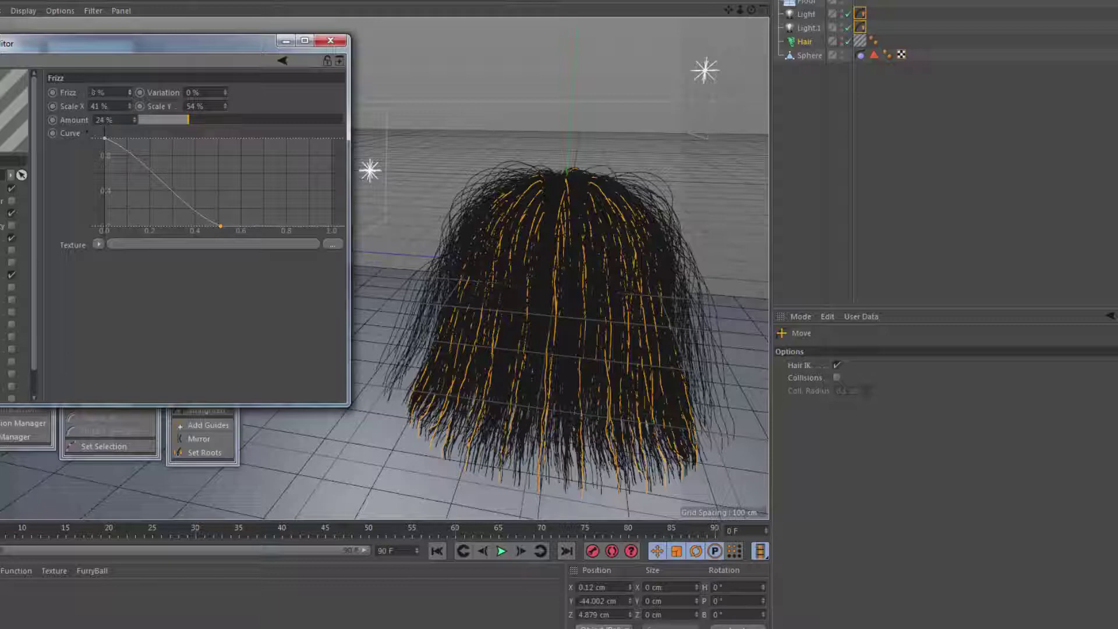
click(131, 90)
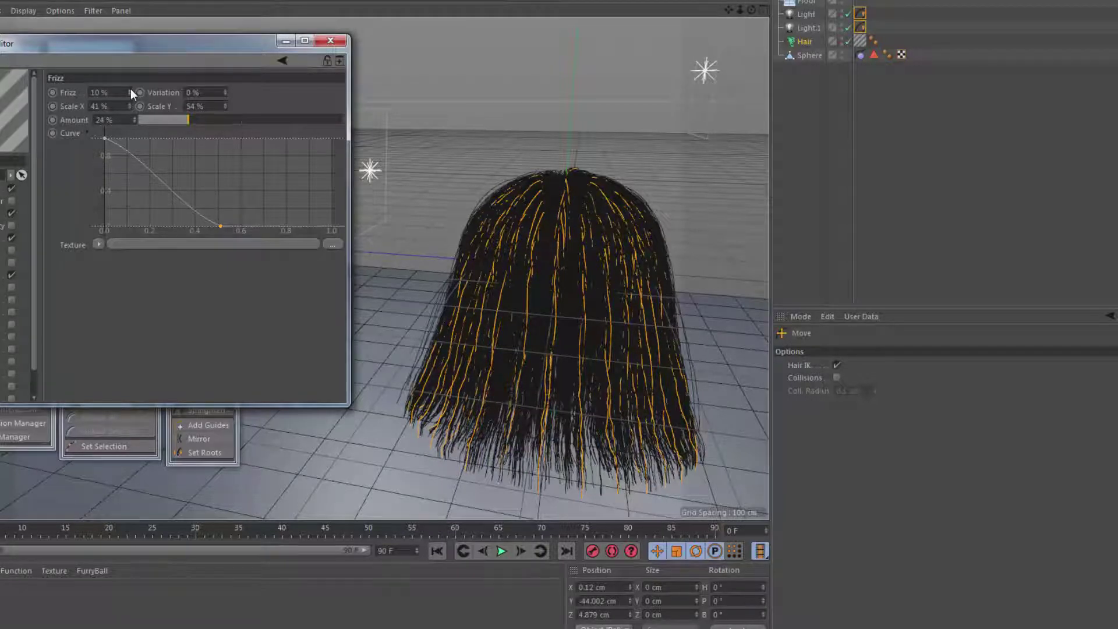
click(130, 90)
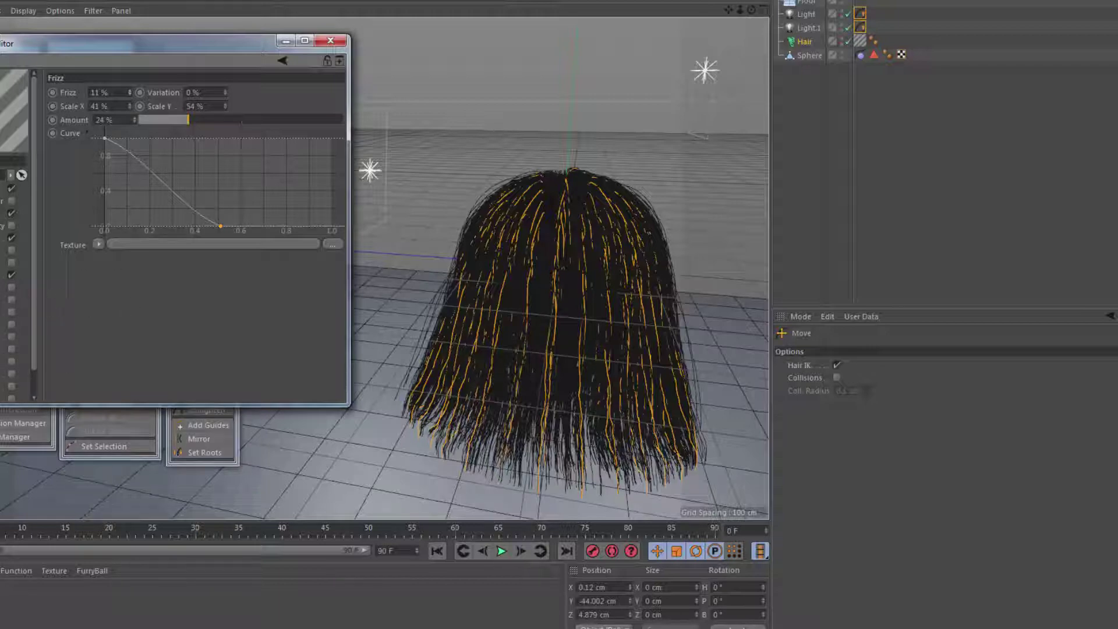
Step: Disable Frizz and enable Kink in the hair material, showing the Kink settings
click(2, 287)
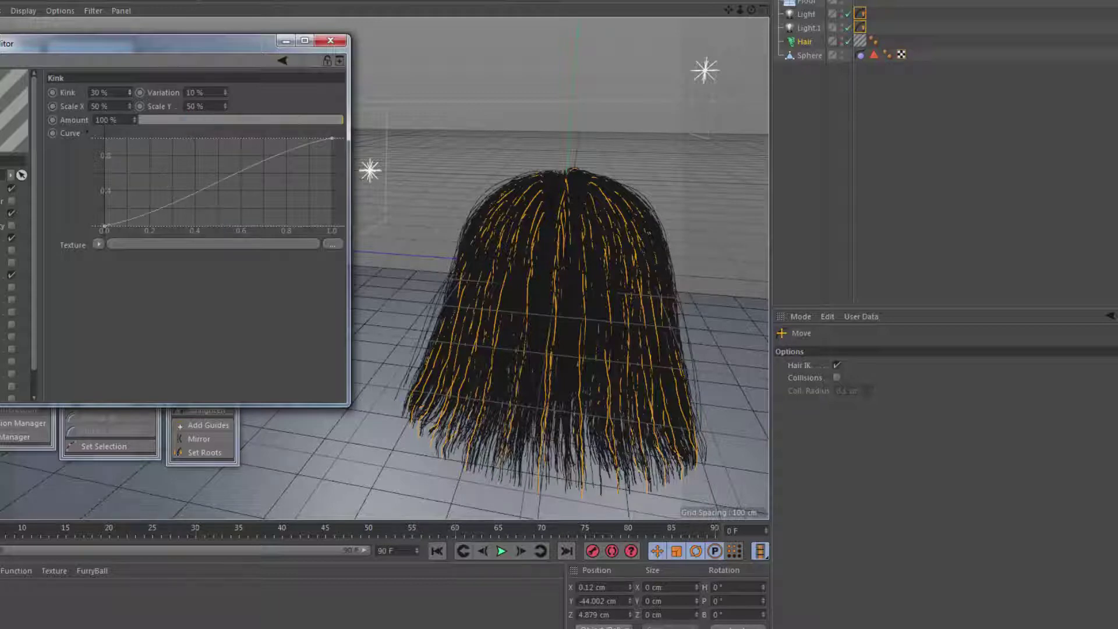
click(2, 275)
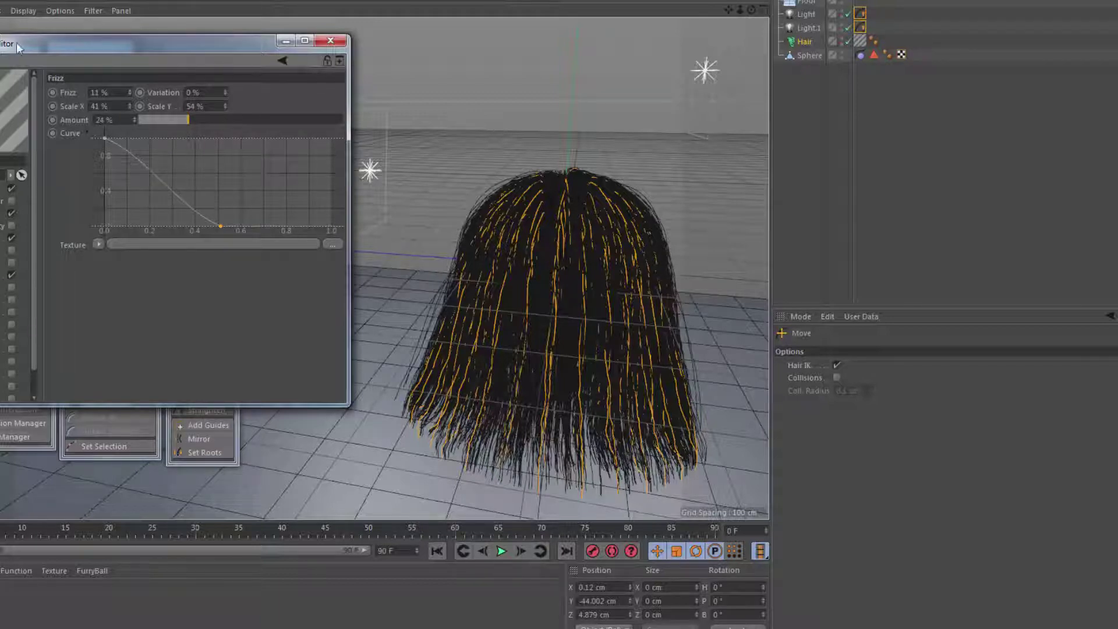
click(12, 275)
click(12, 289)
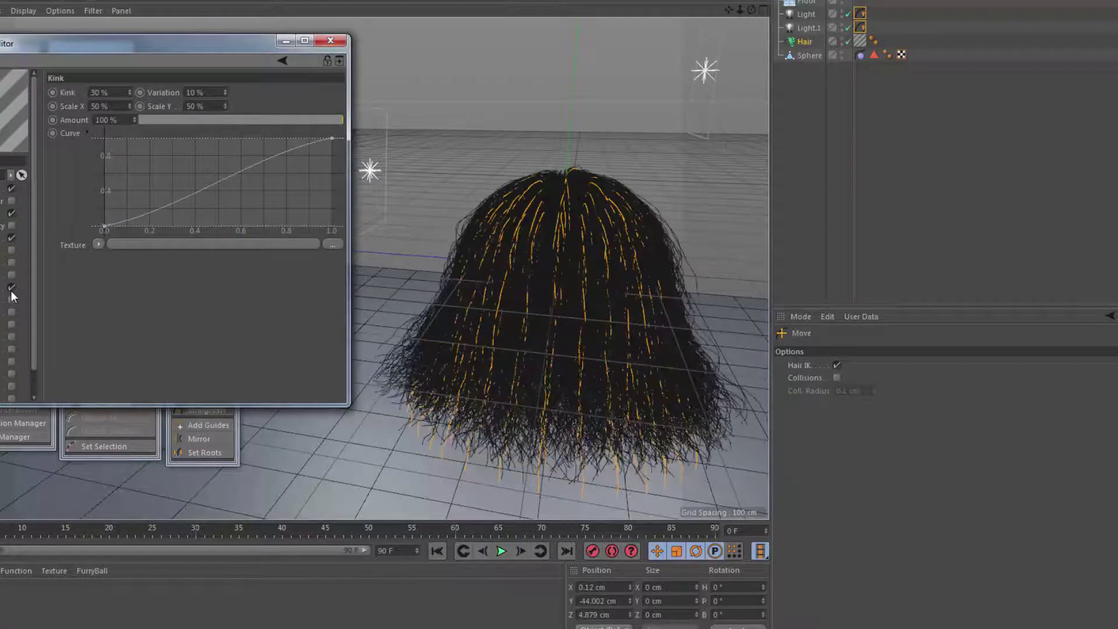
Step: Try a Kink curve falling from full strength at the root to zero at about 0.8, and restore the original rising curve
drag(105, 228, 104, 138)
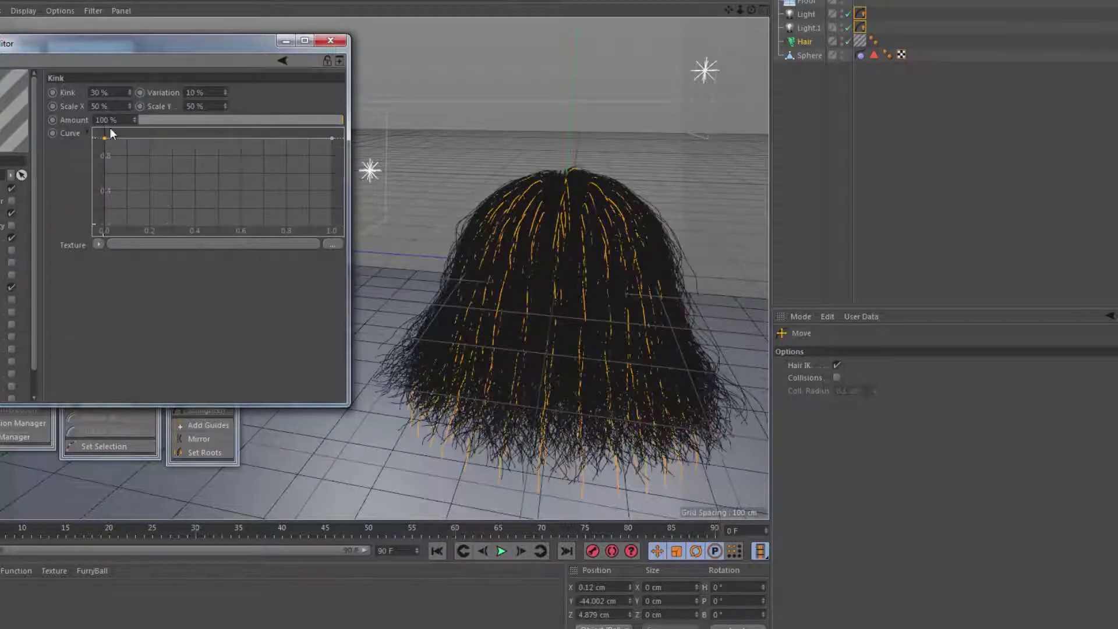
drag(333, 140, 290, 243)
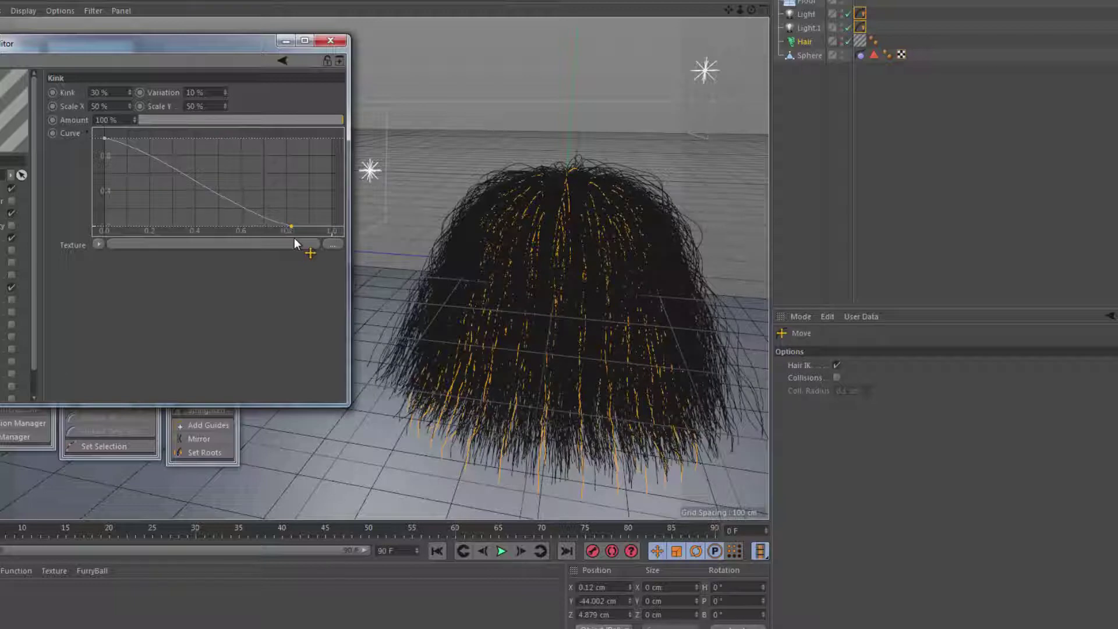
drag(294, 243, 376, 125)
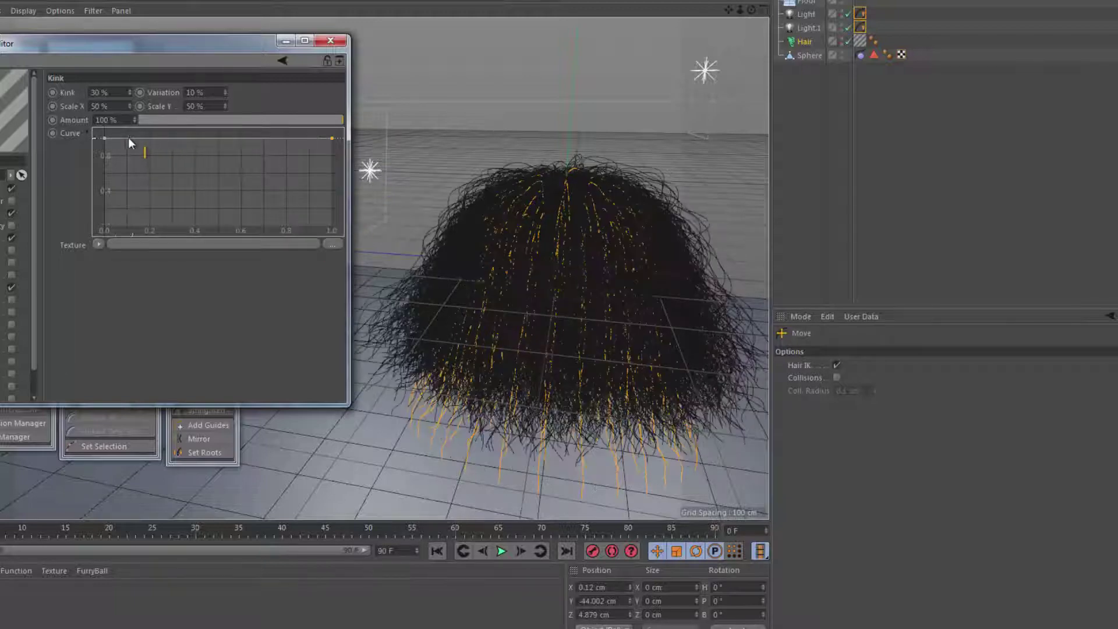
drag(108, 139, 96, 304)
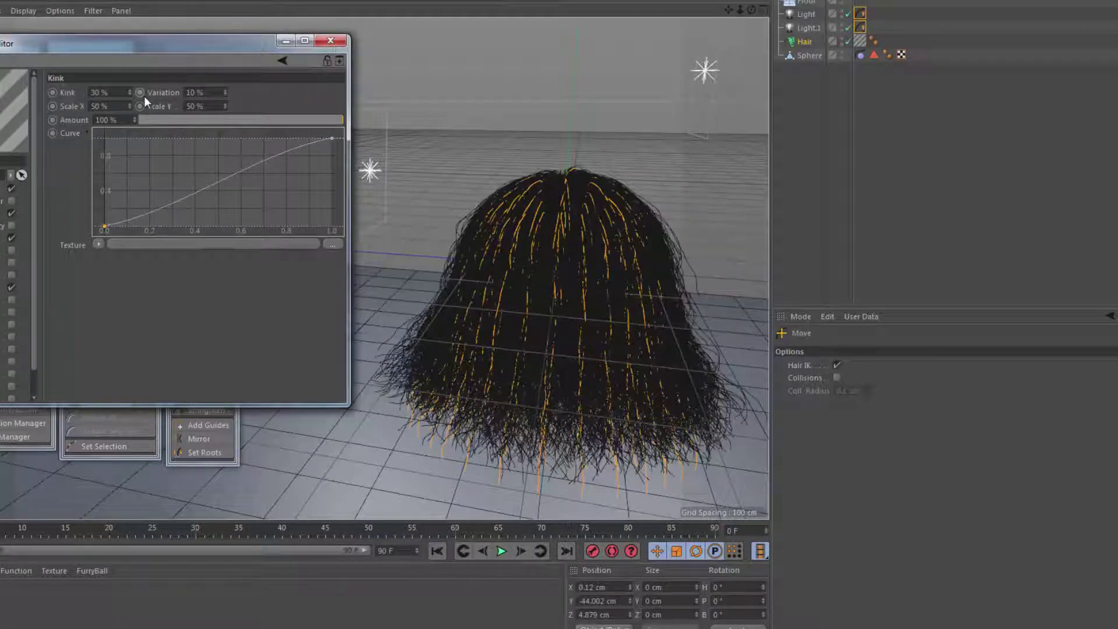
Step: Set the hair material's Kink to 3% and enable Frizz alongside it
mouse_move(129, 92)
mouse_down()
mouse_move(130, 120)
mouse_move(129, 108)
mouse_up()
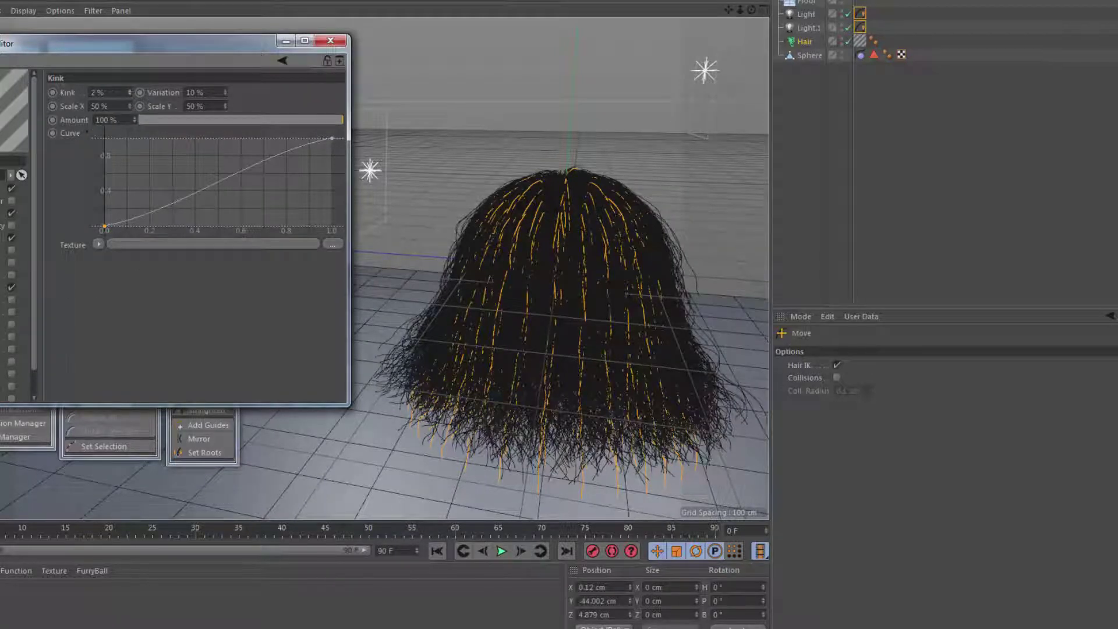
click(130, 89)
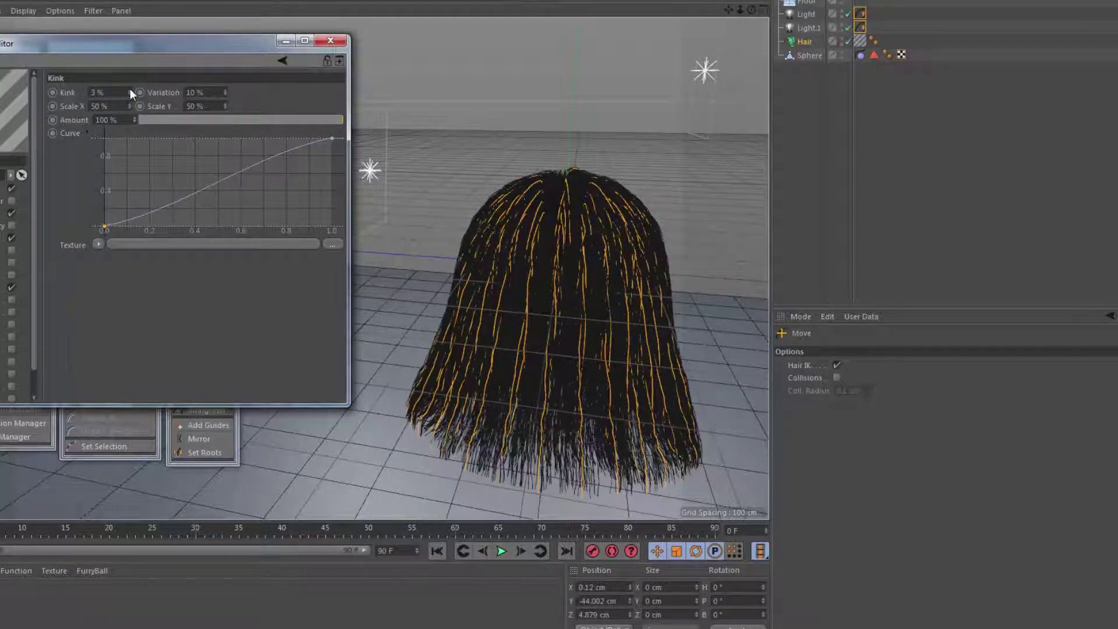
click(11, 274)
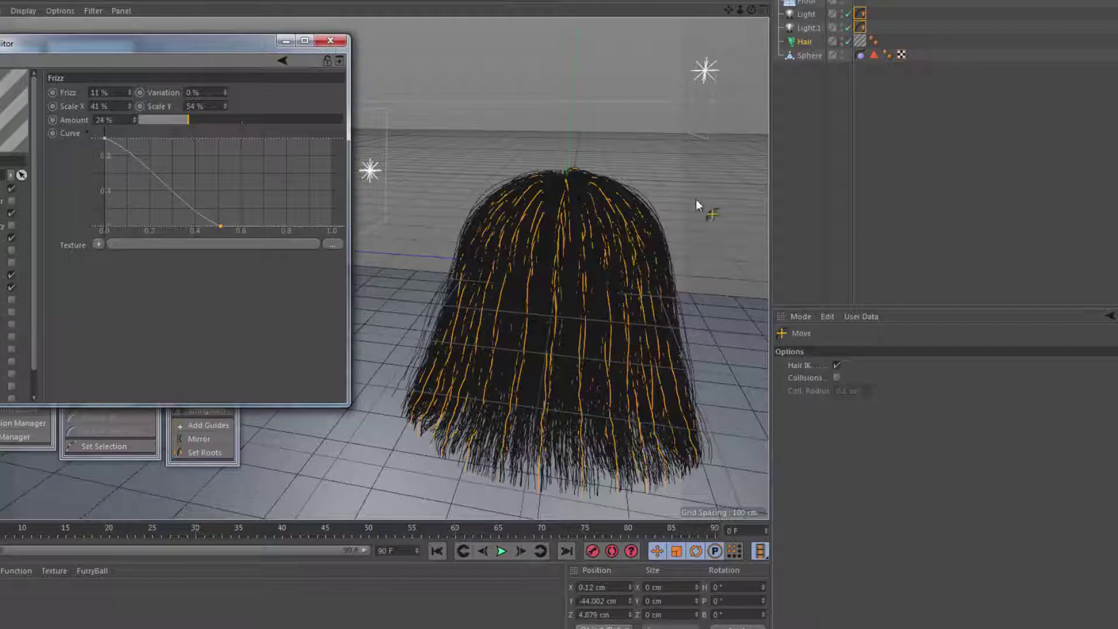
Step: Disable Frizz and Kink, enable Clump in the hair material and set its clumping Limit to 305
click(11, 275)
click(12, 313)
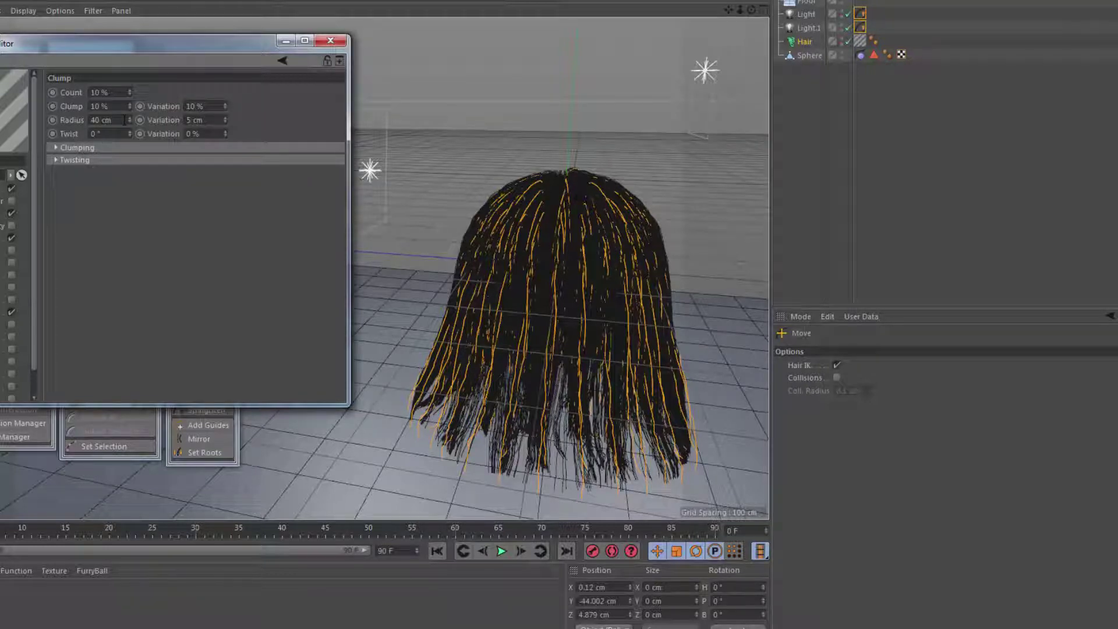
click(55, 148)
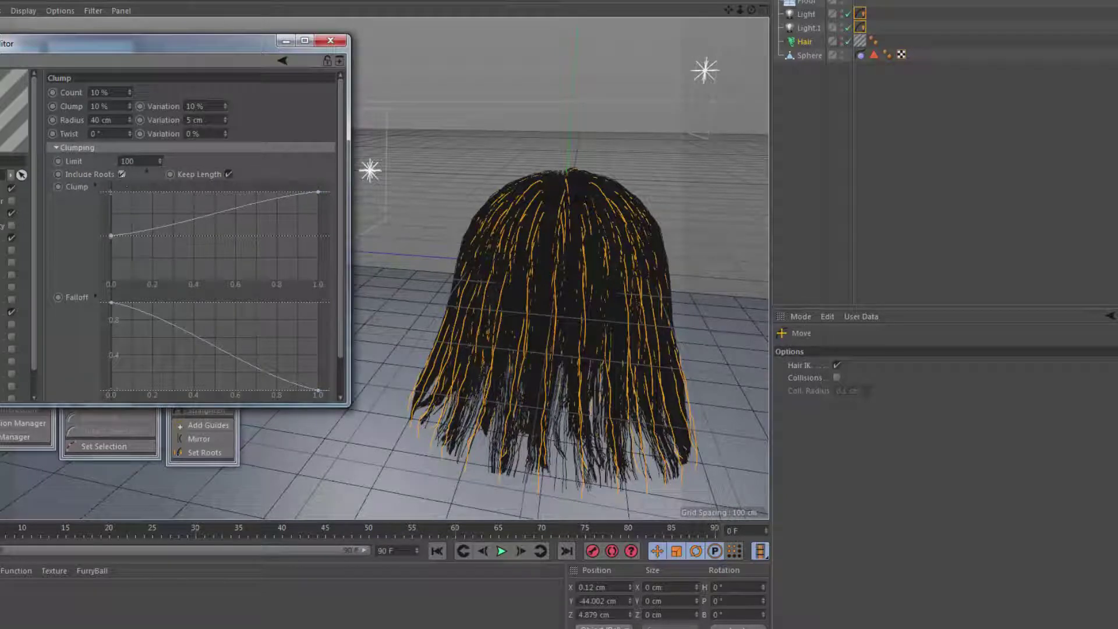
mouse_move(160, 161)
mouse_down()
mouse_move(159, 82)
mouse_move(160, 159)
mouse_up()
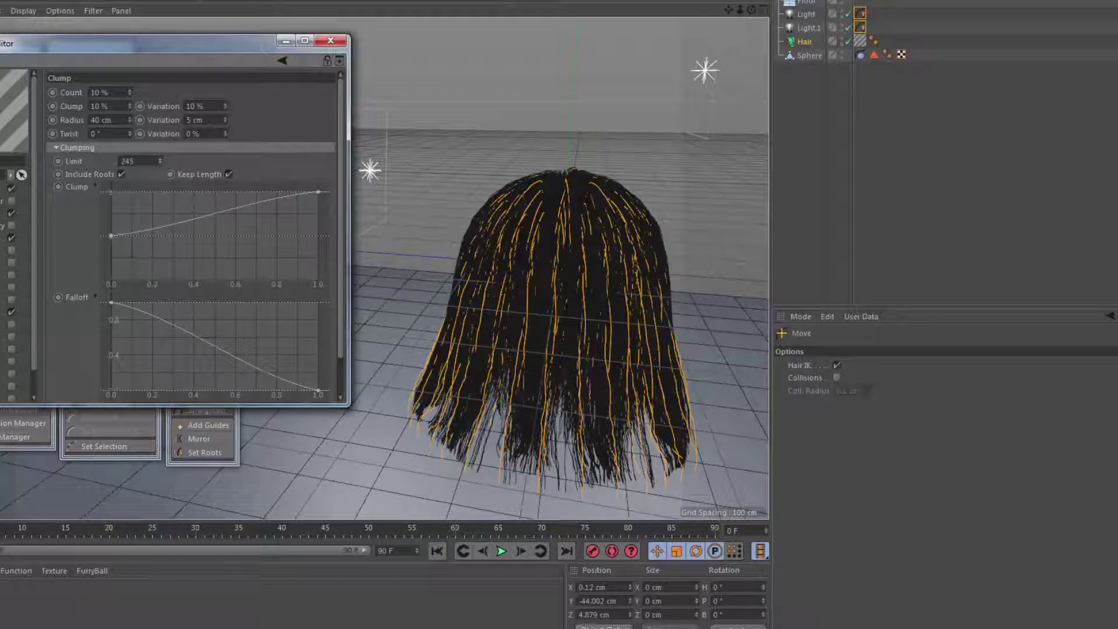
click(161, 159)
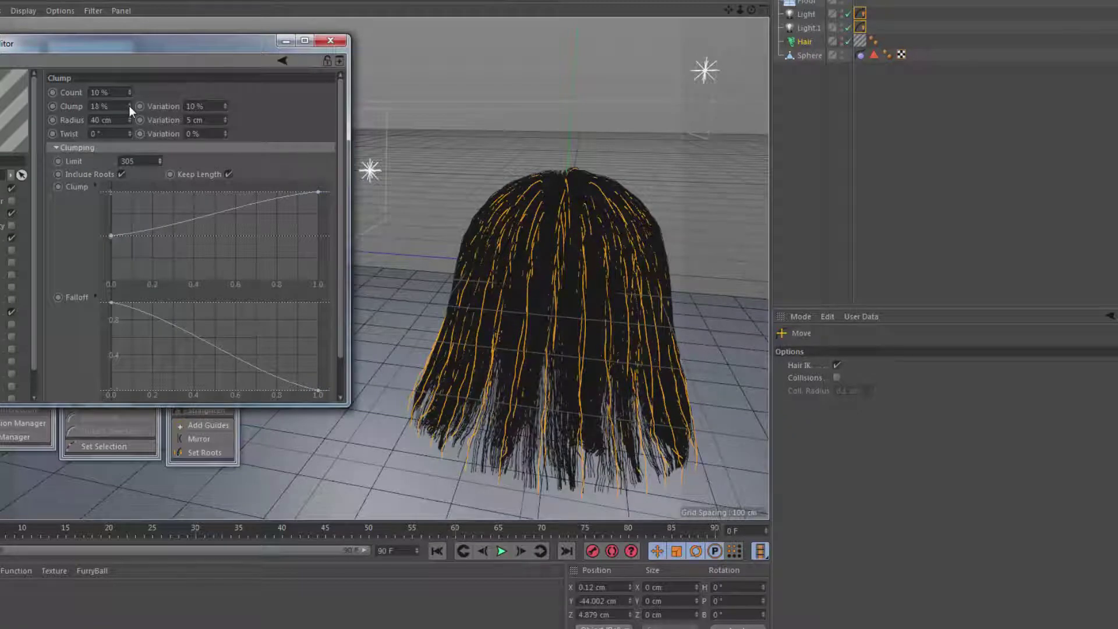
Step: Set the hair material's Clump to 100%, Count to 1% and Radius to 105 cm
text(100)
key(Return)
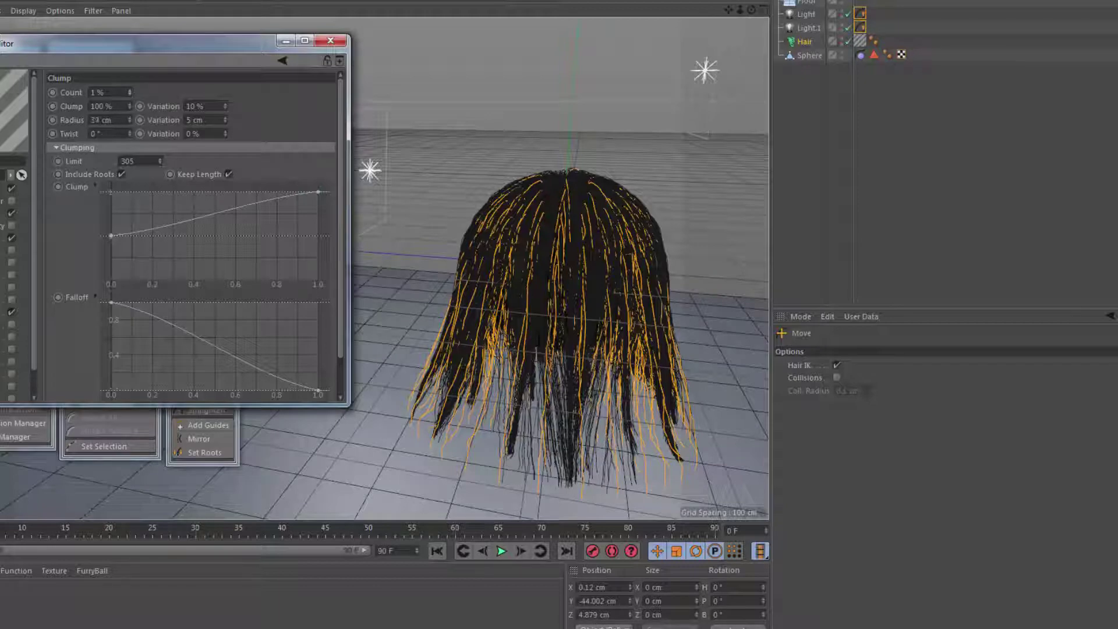
drag(129, 120, 130, 124)
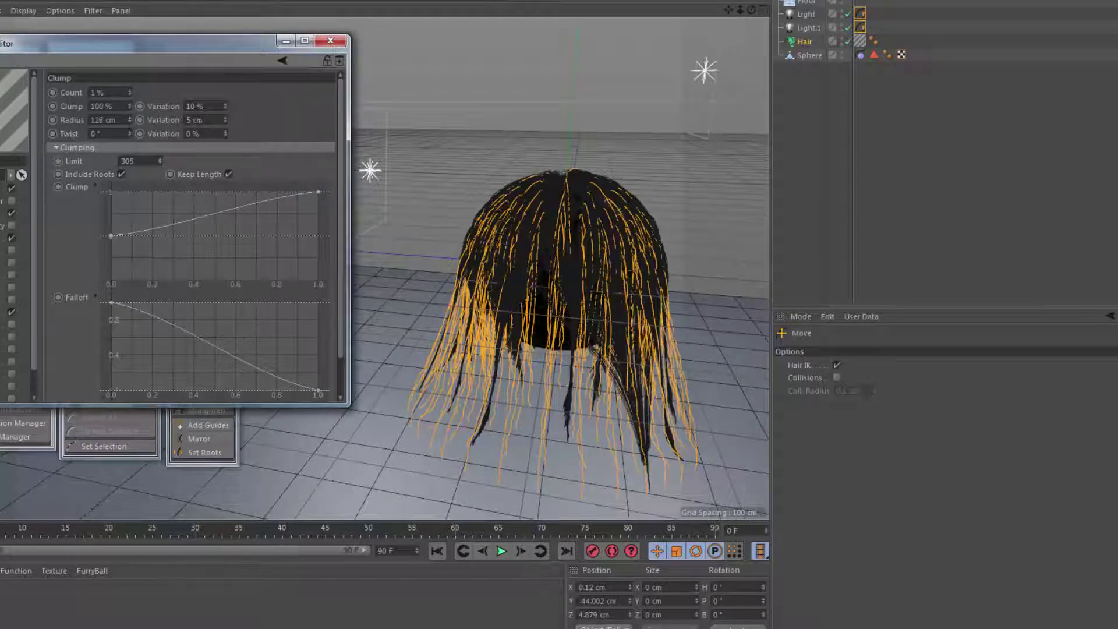
drag(129, 121, 127, 118)
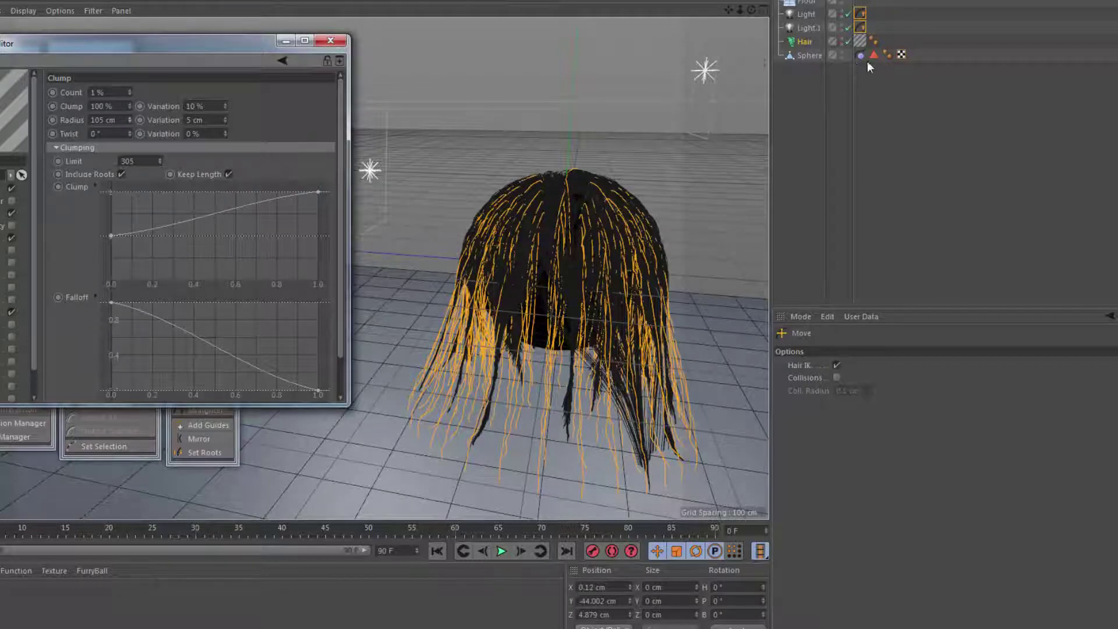
Step: Set the clumping Limit to 105 and the clump Count to 0.3%
click(112, 236)
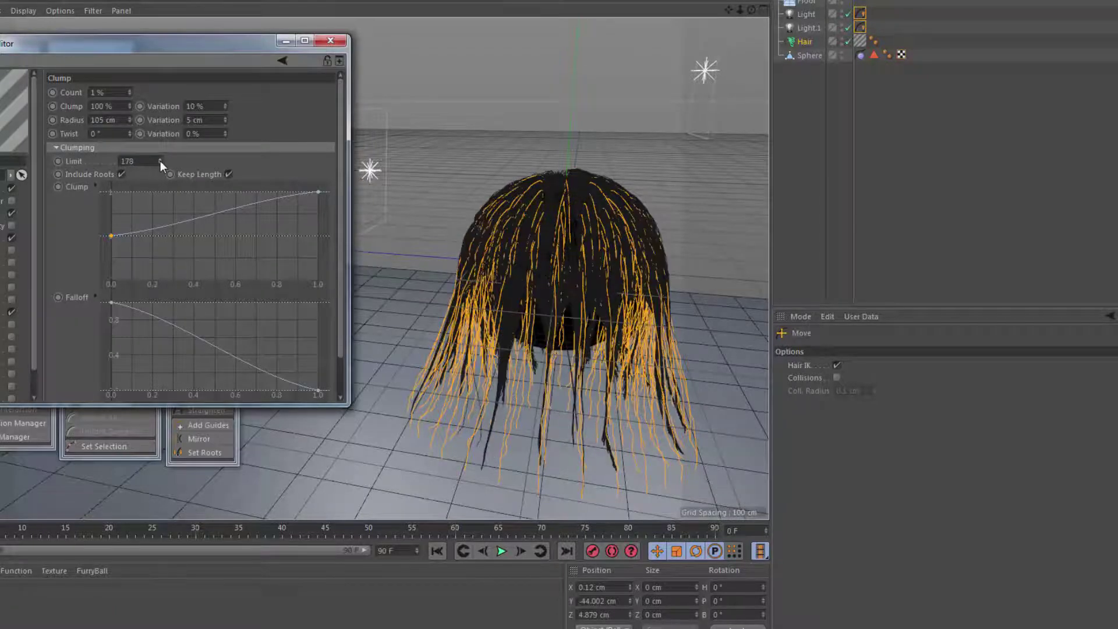
drag(161, 163, 161, 161)
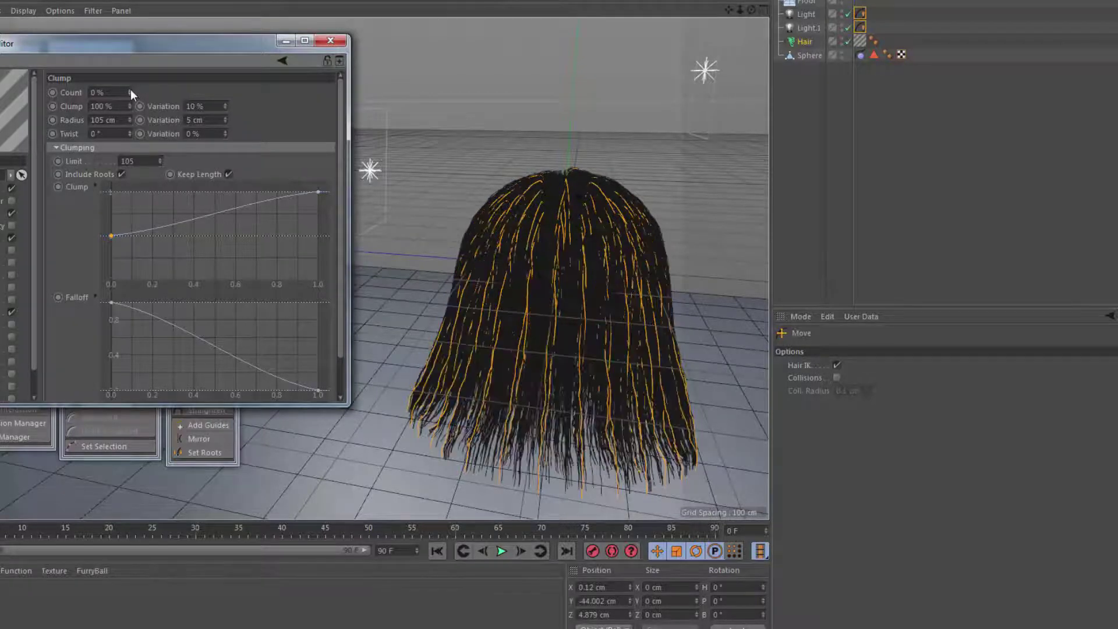
drag(105, 92, 89, 90)
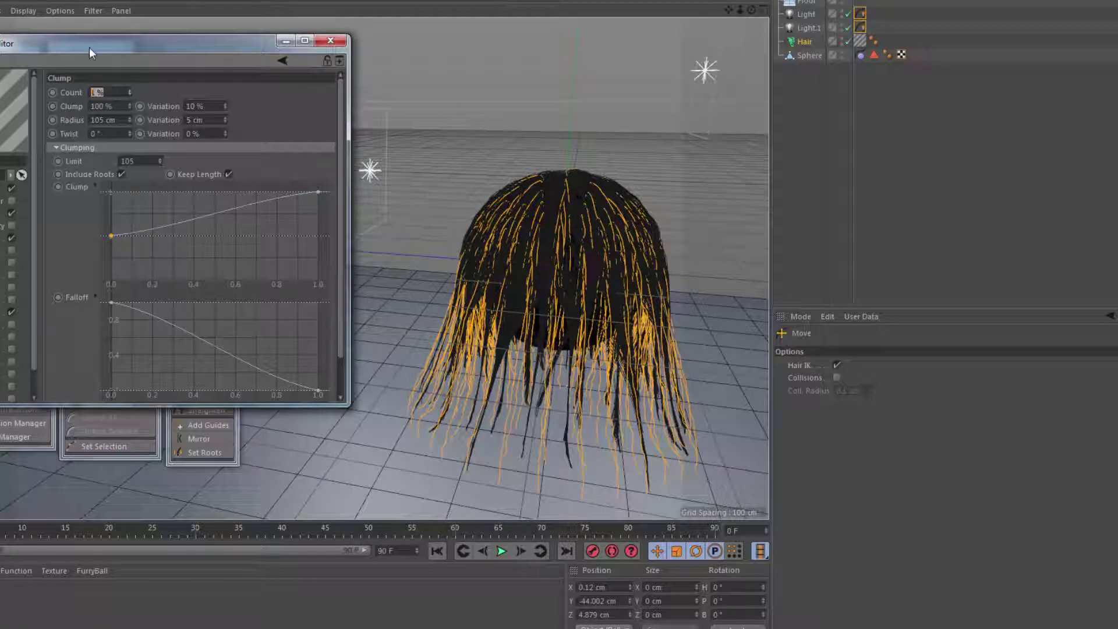
text(0.3)
key(Return)
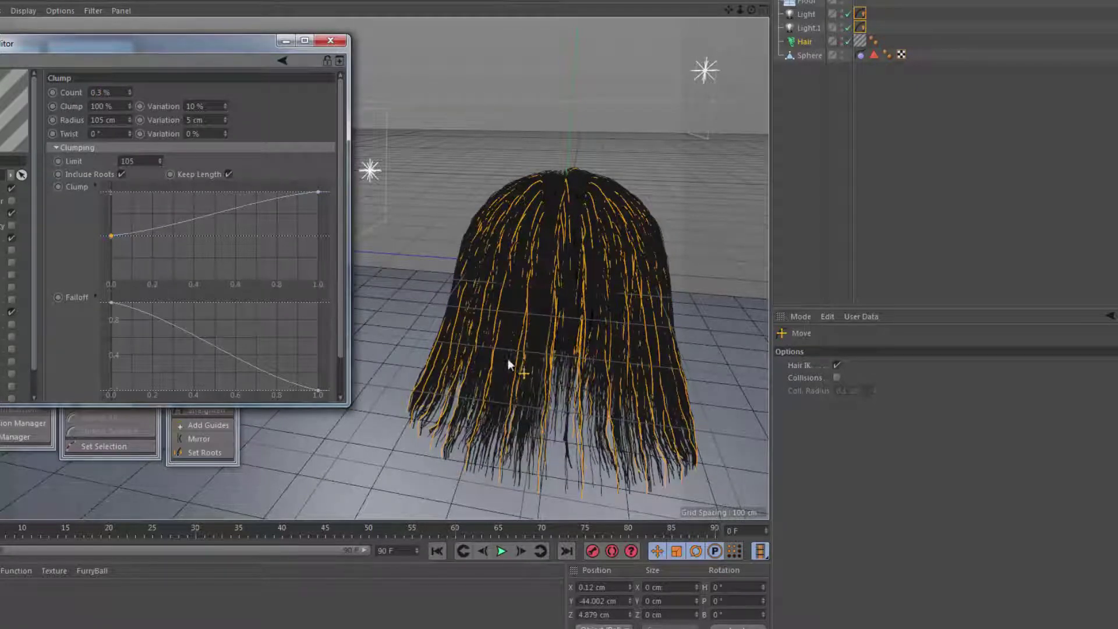
Step: Close the Material Editor and inspect the clumped hair from a higher viewing angle
click(331, 41)
alt+middle_drag(619, 334, 477, 291)
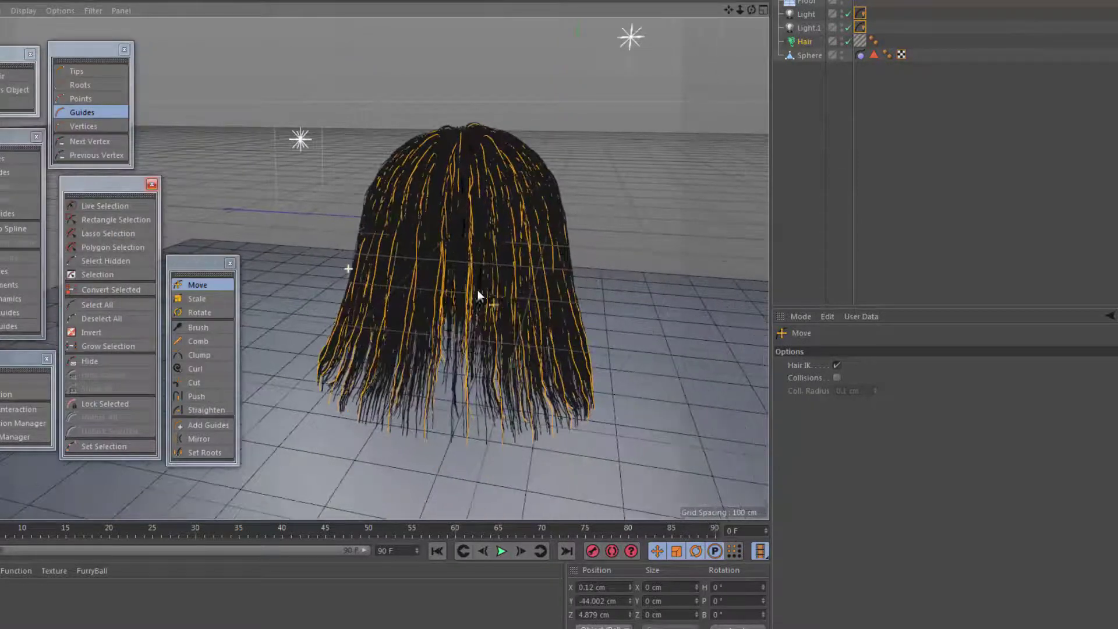
mouse_move(477, 290)
alt+mouse_down()
mouse_move(467, 295)
mouse_move(474, 355)
mouse_move(485, 306)
alt+mouse_up()
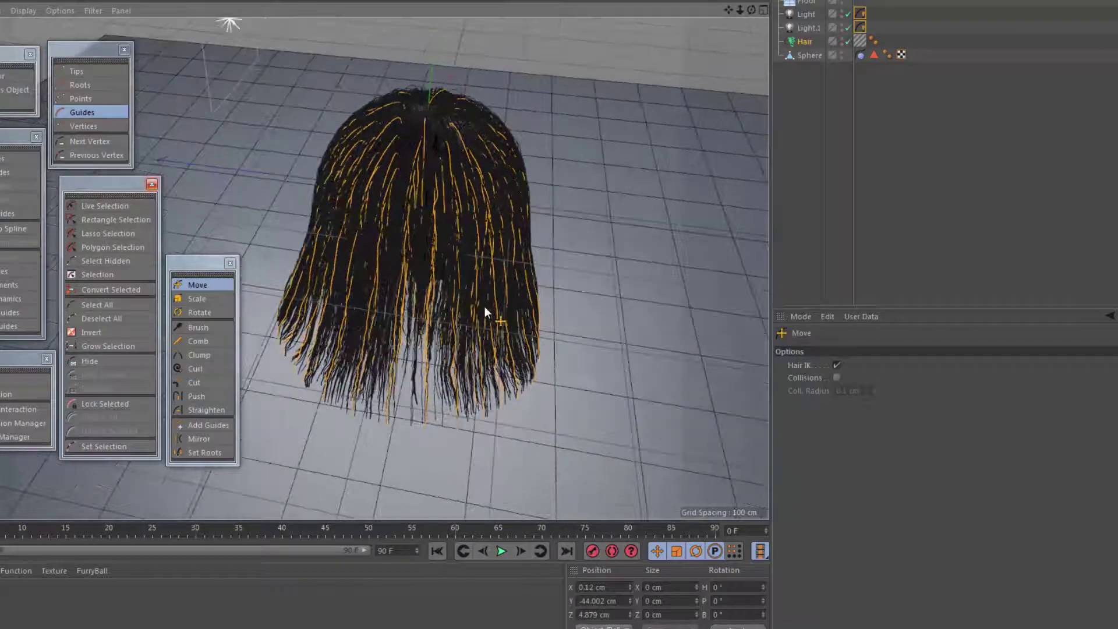
alt+middle_drag(485, 306, 481, 342)
alt+right_drag(443, 291, 463, 292)
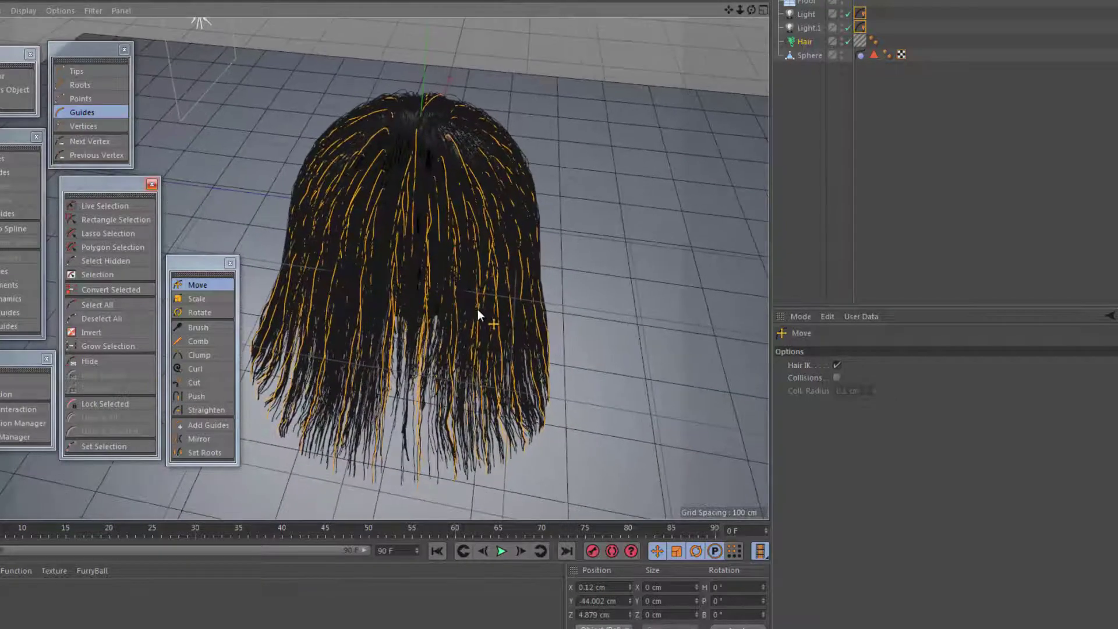
alt+drag(477, 310, 499, 322)
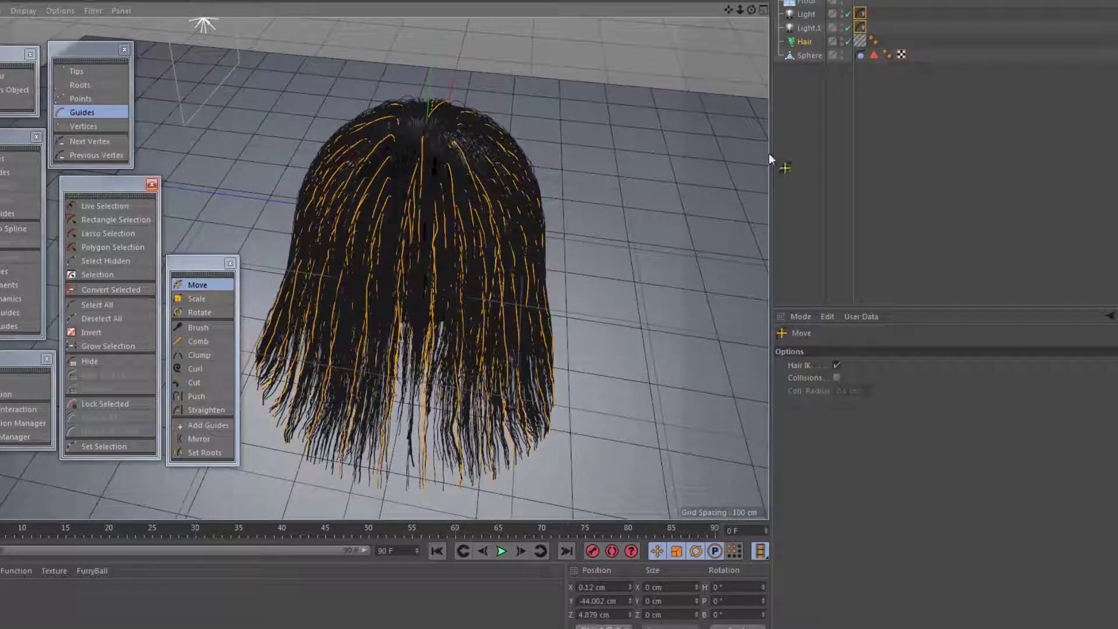
Step: Select the Hair object and set its hair count to 70000
click(802, 43)
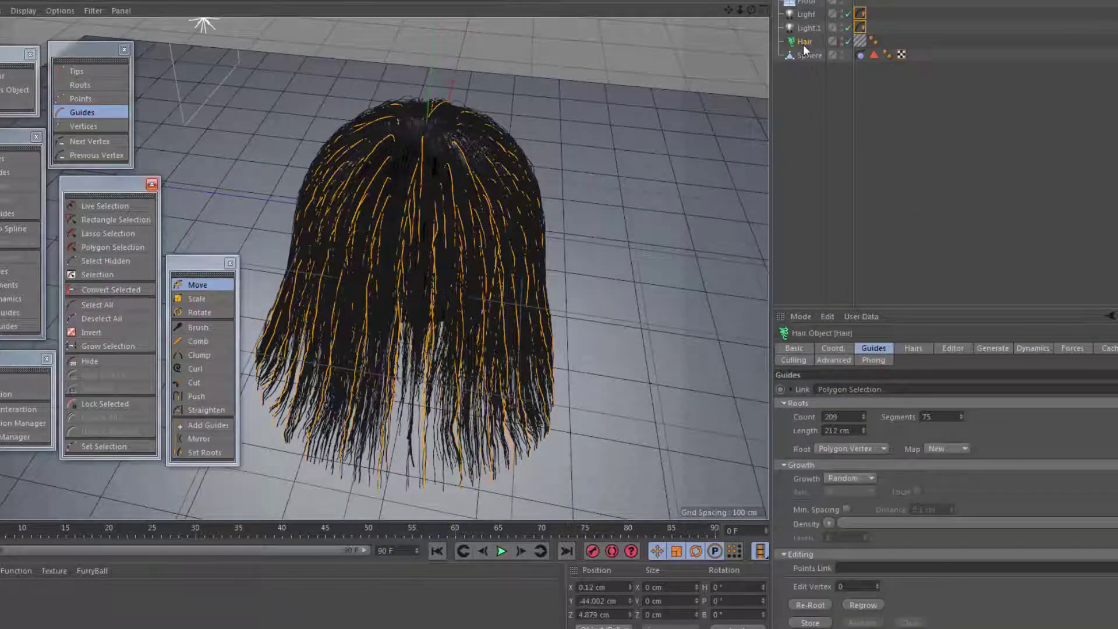
click(914, 349)
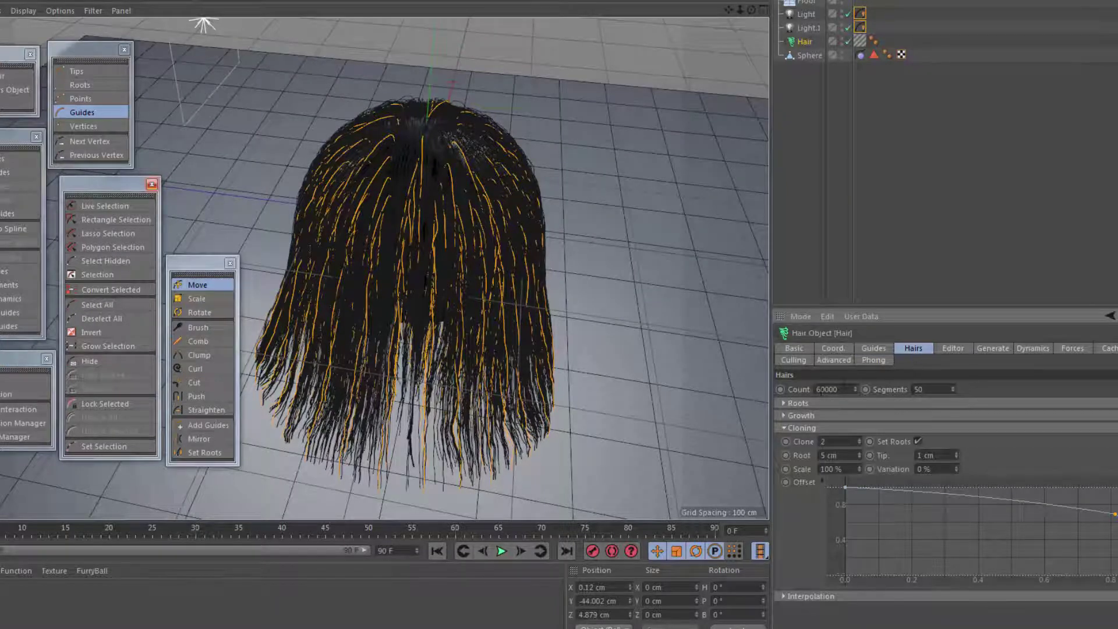
click(822, 389)
key(Return)
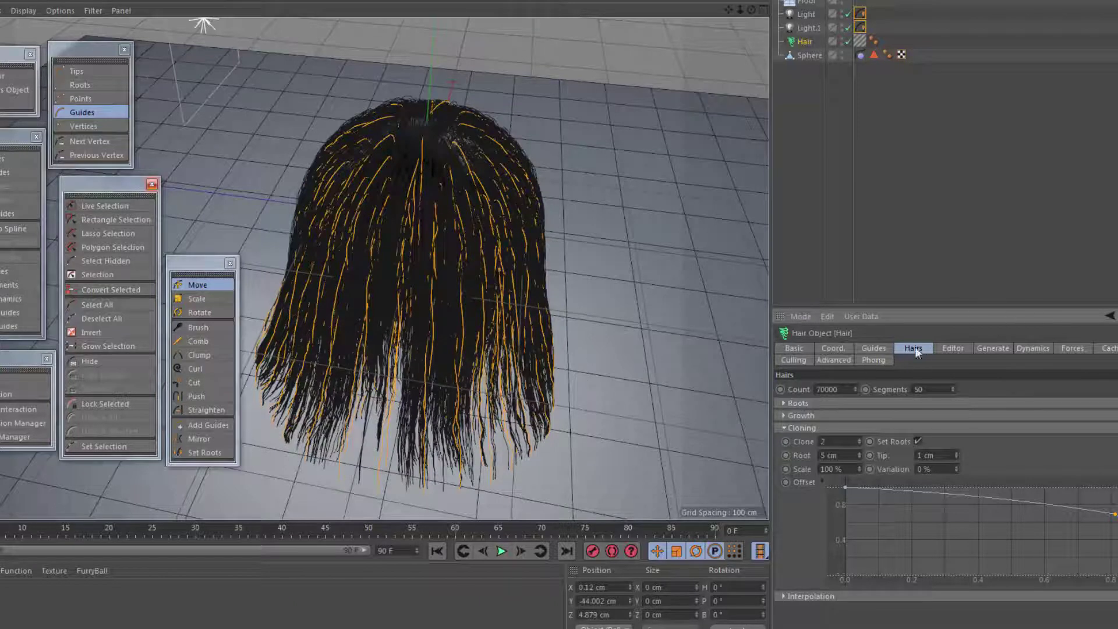
Step: Set the Hair object's editor preview Detail to 2%
click(954, 349)
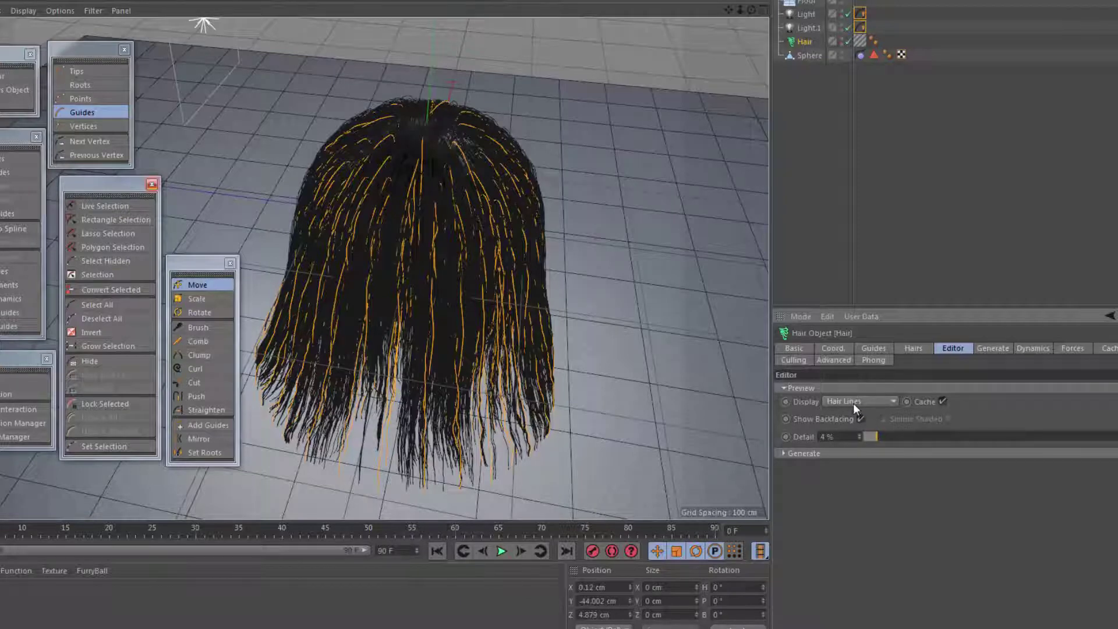
click(868, 435)
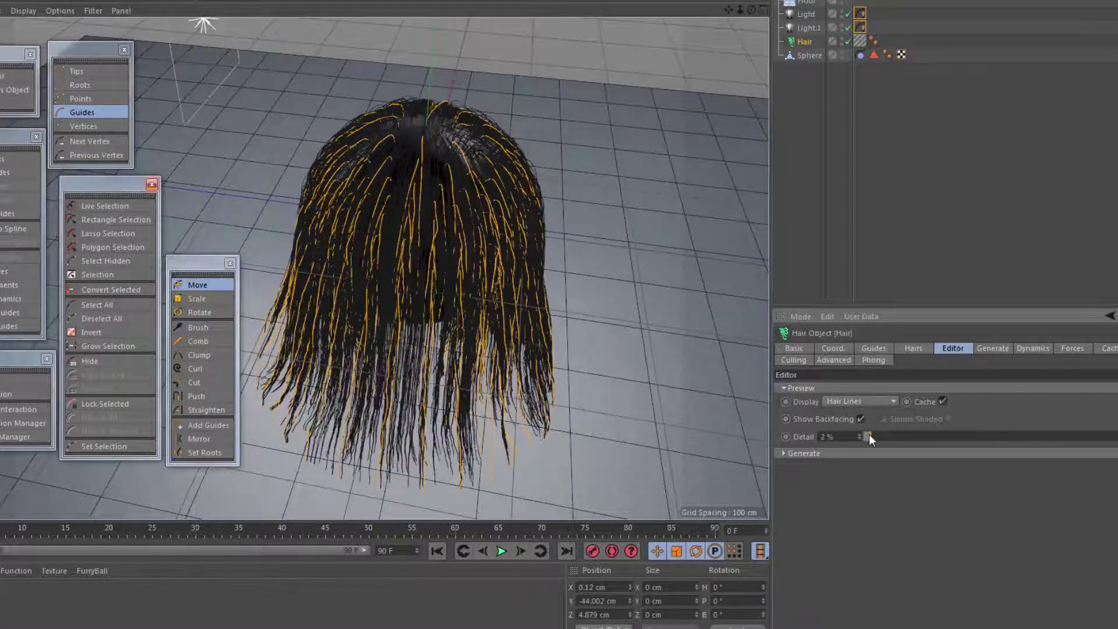
drag(868, 440, 869, 439)
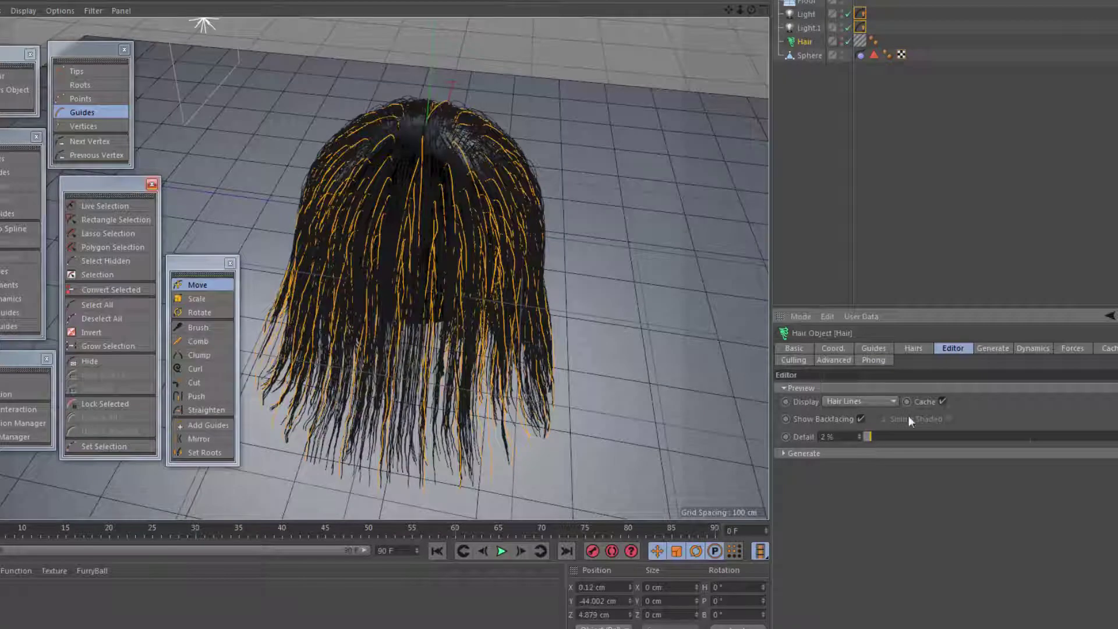
Step: Set the Hair object's Clone value to 3 and render the scene to the Picture Viewer
click(919, 350)
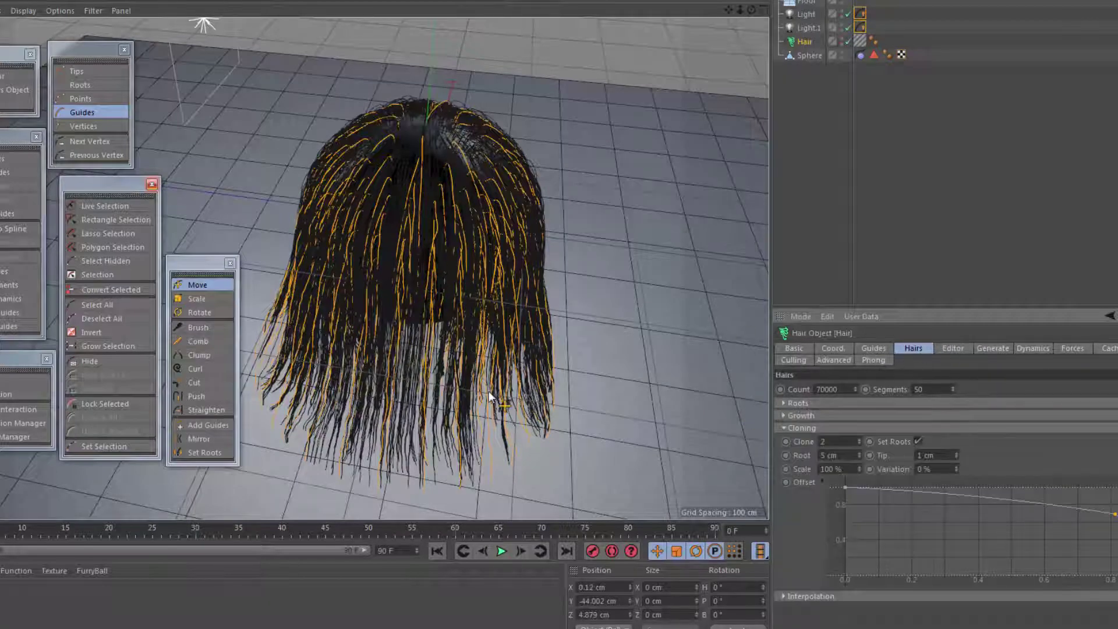
click(887, 350)
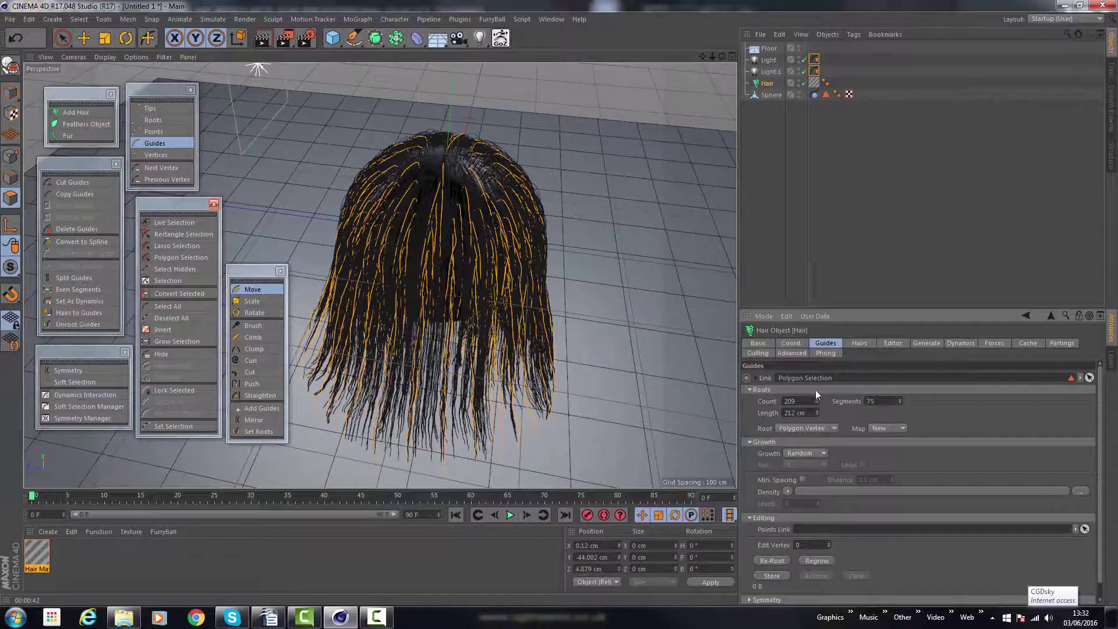
click(857, 344)
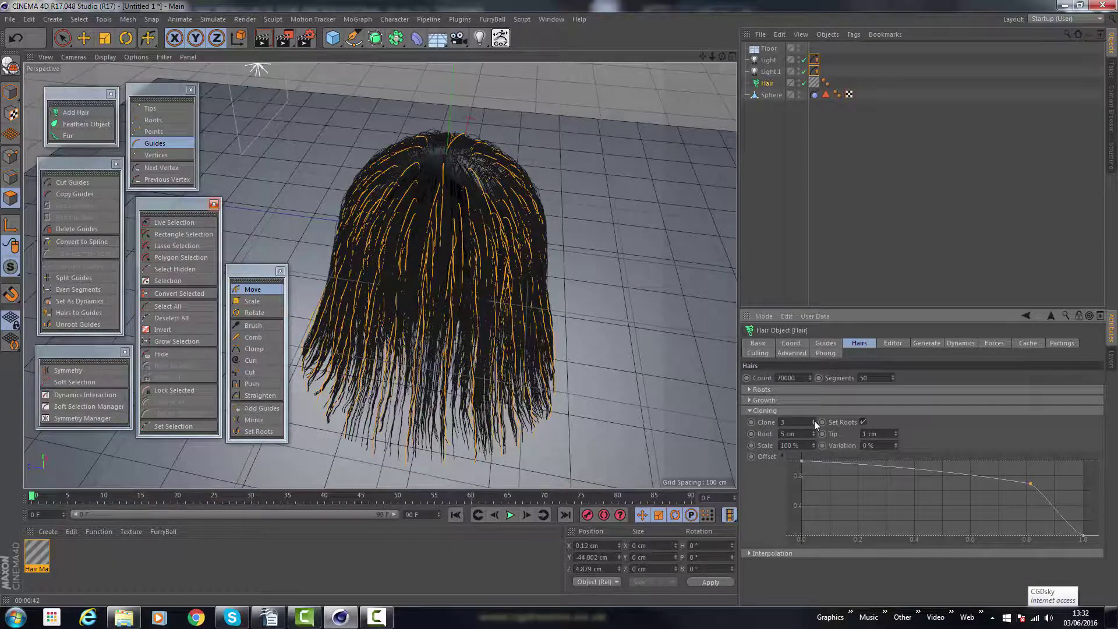
click(288, 38)
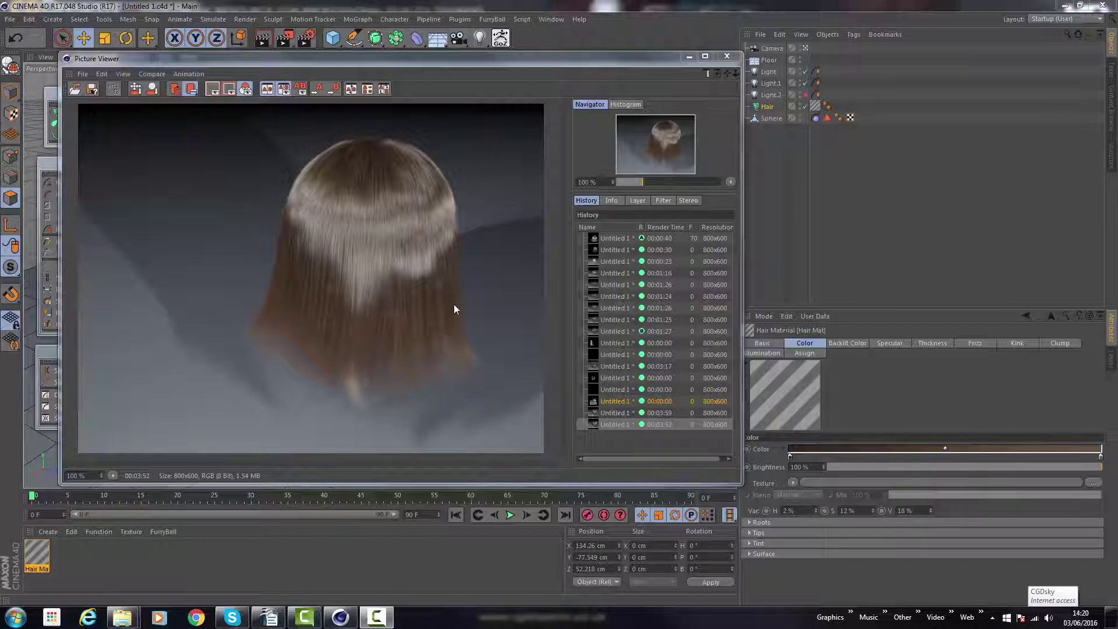
Step: Review the earlier renders in the Picture Viewer history one after another, from the oldest onward
click(617, 238)
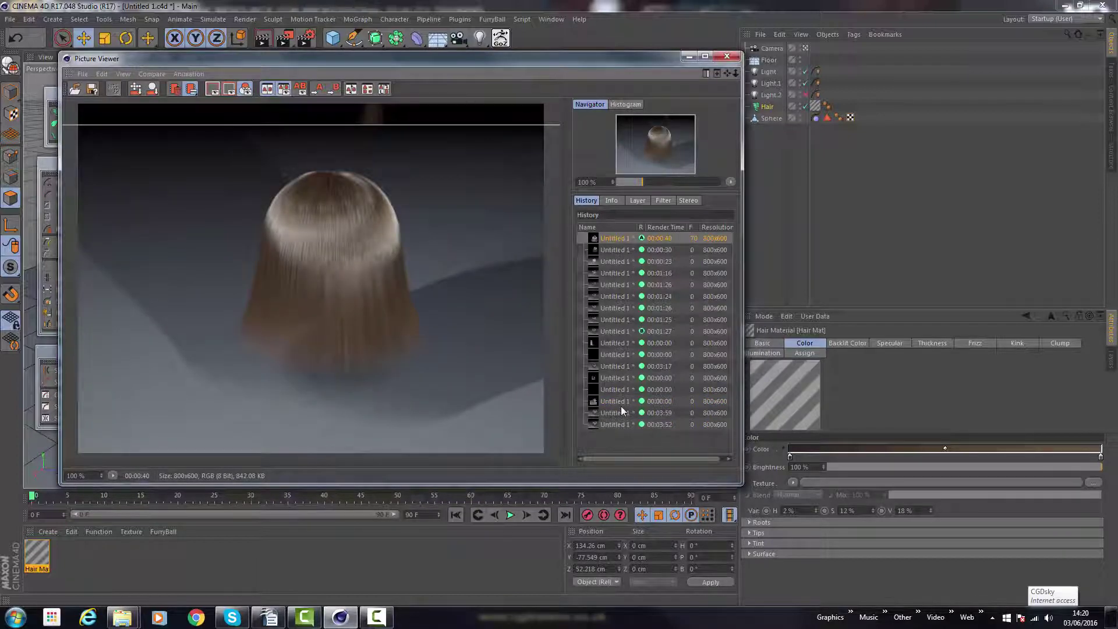
click(604, 251)
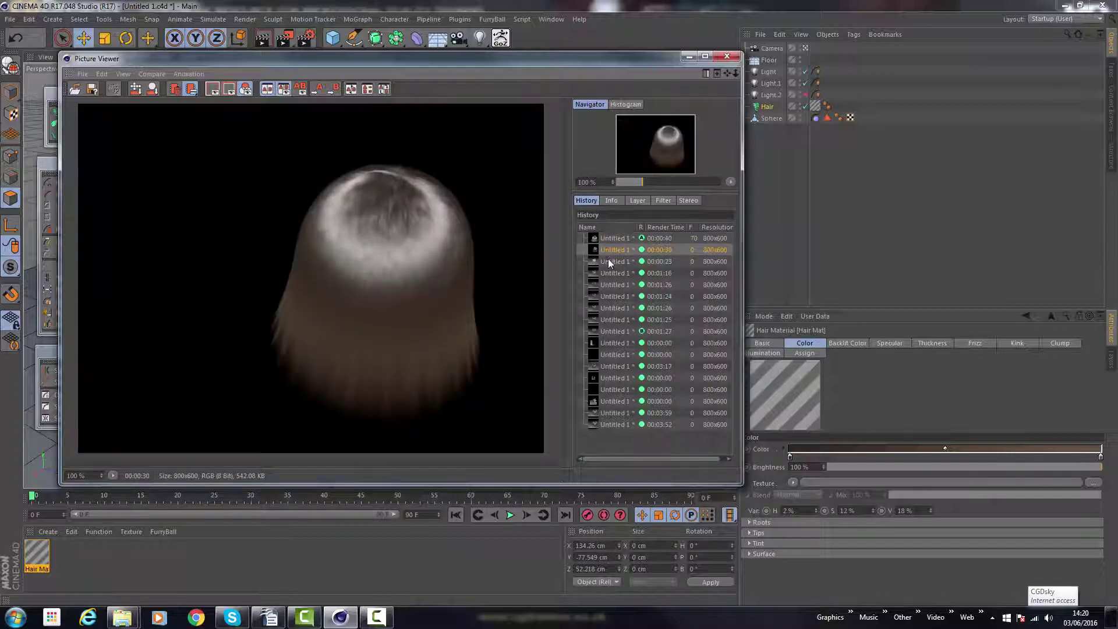
click(608, 260)
click(612, 273)
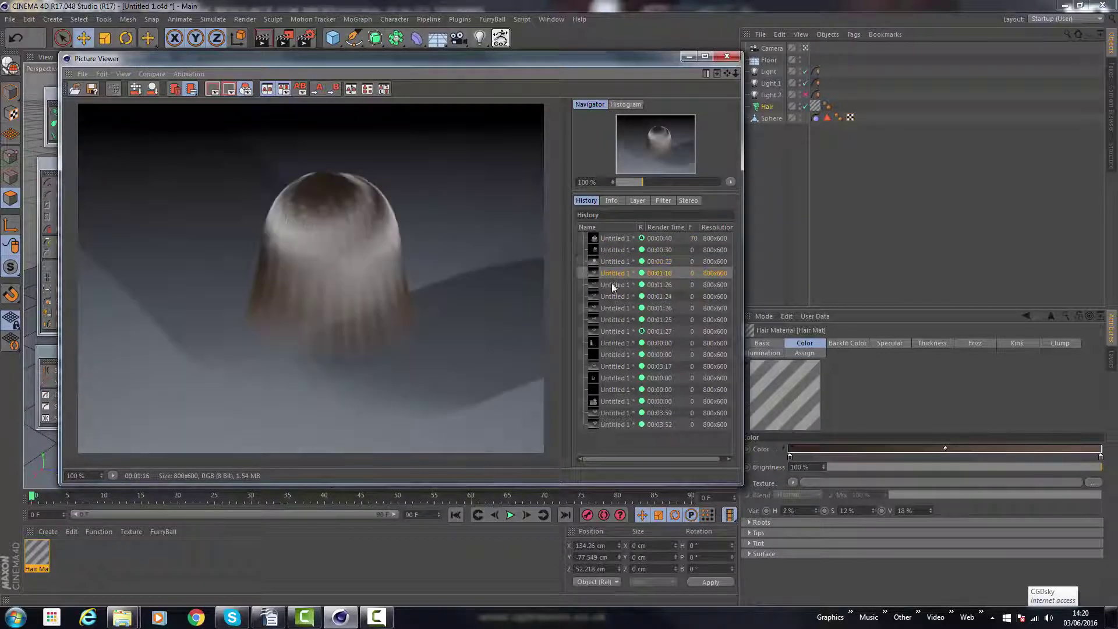
click(611, 284)
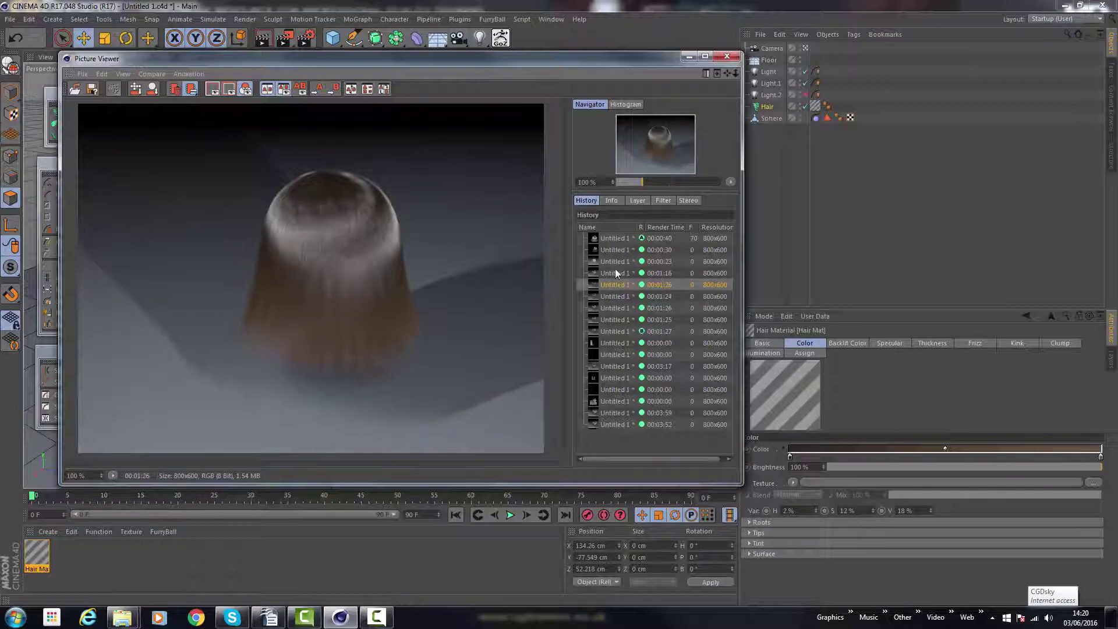
click(612, 296)
click(611, 310)
click(610, 320)
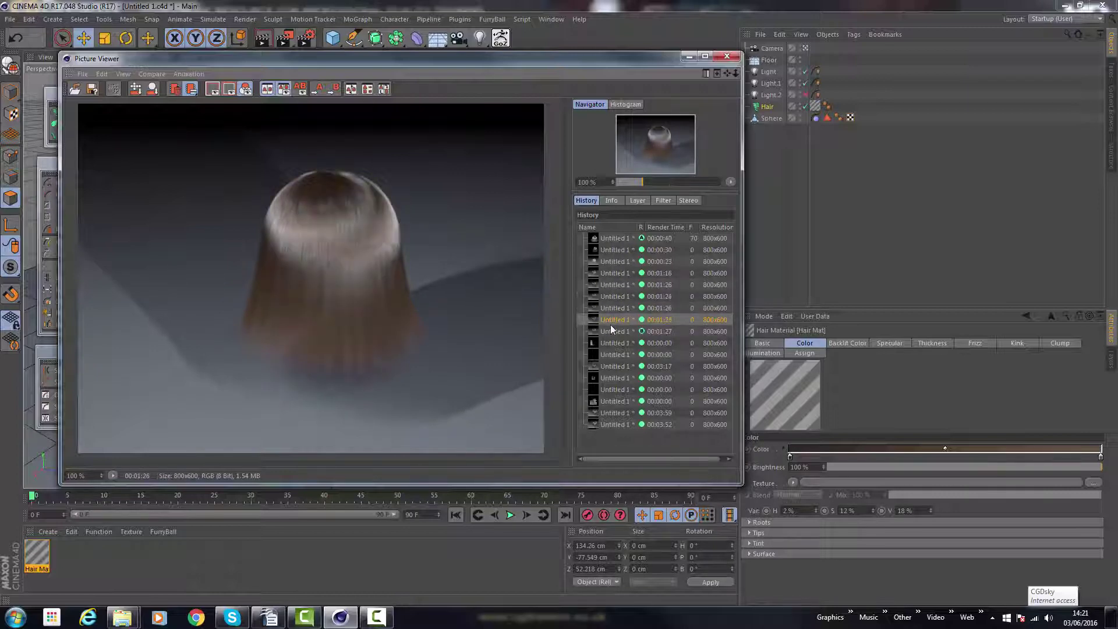
click(612, 332)
click(612, 345)
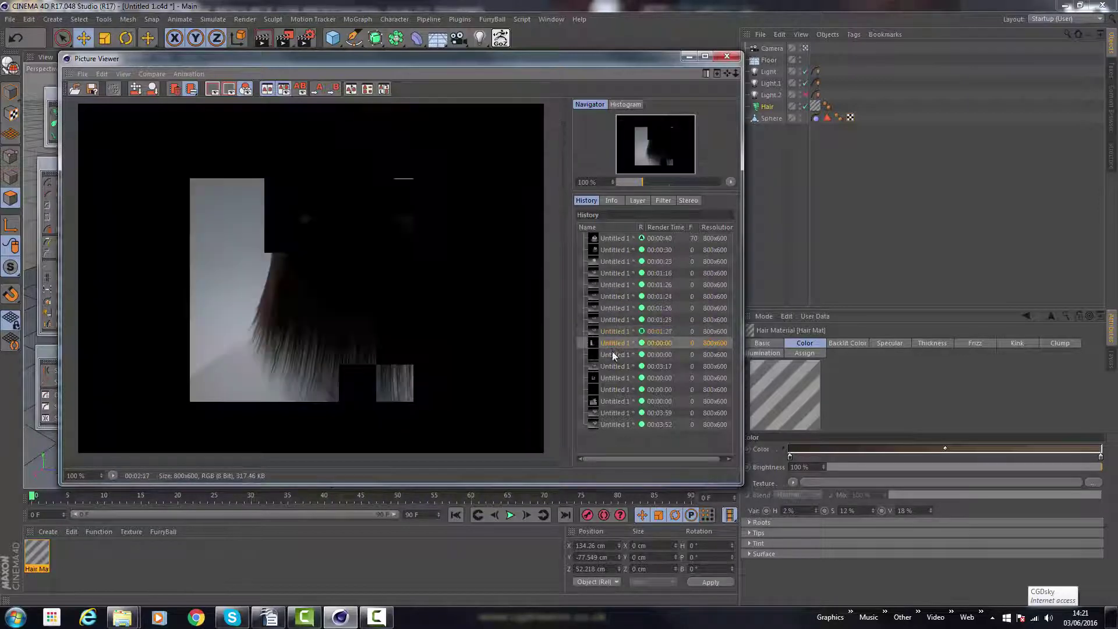
click(612, 355)
click(613, 366)
click(613, 378)
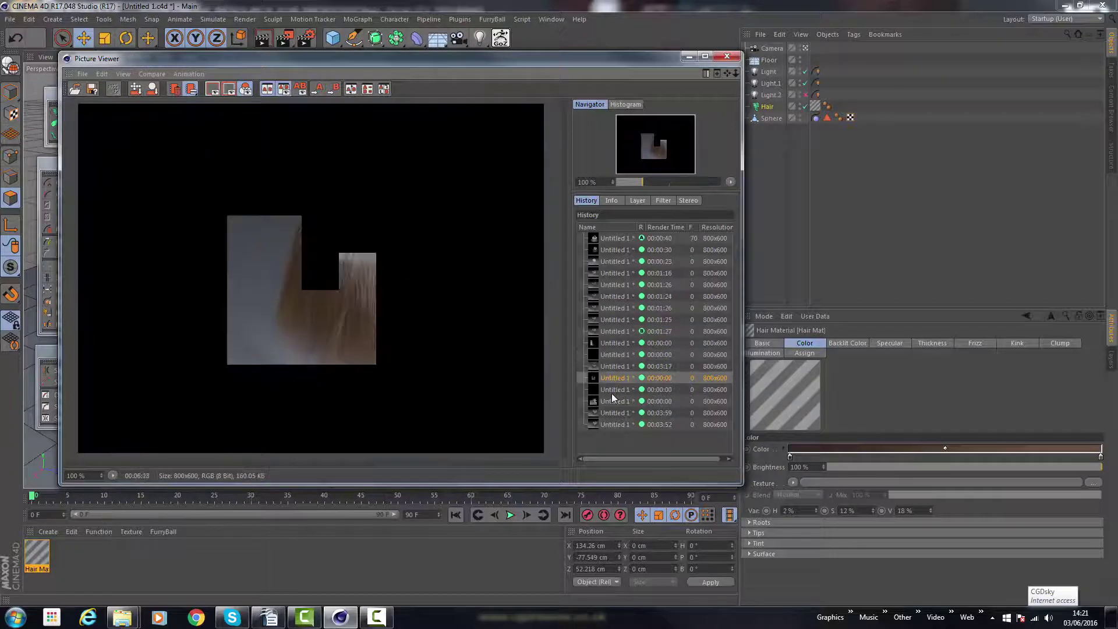
click(612, 390)
click(615, 402)
Step: Compare the last two hair renders in the Picture Viewer by alternating between them, and close the viewer
click(614, 412)
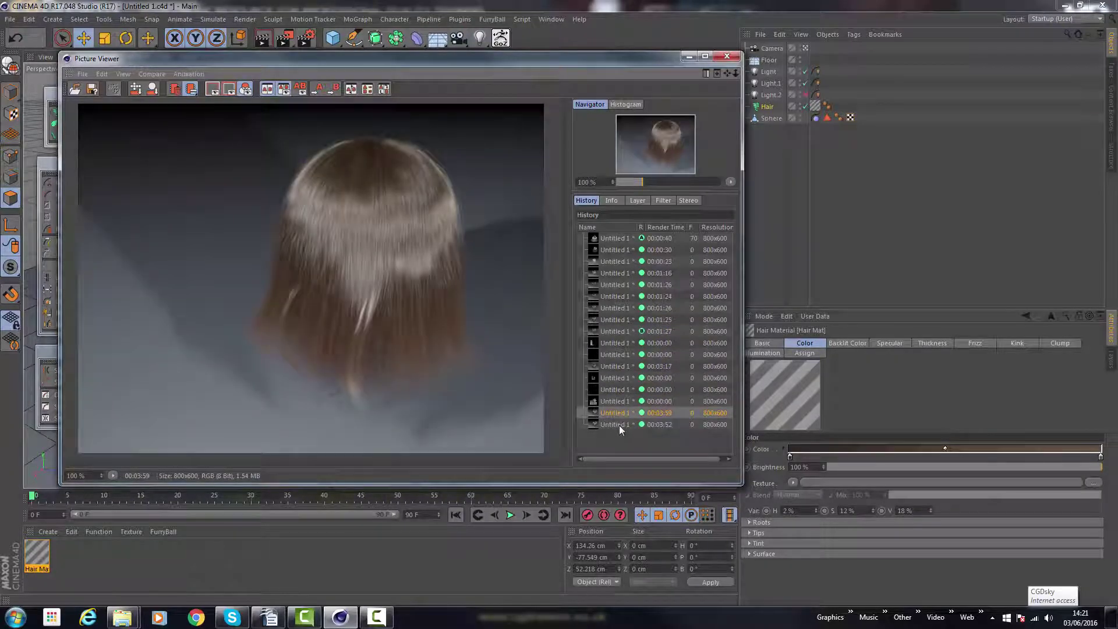
click(619, 424)
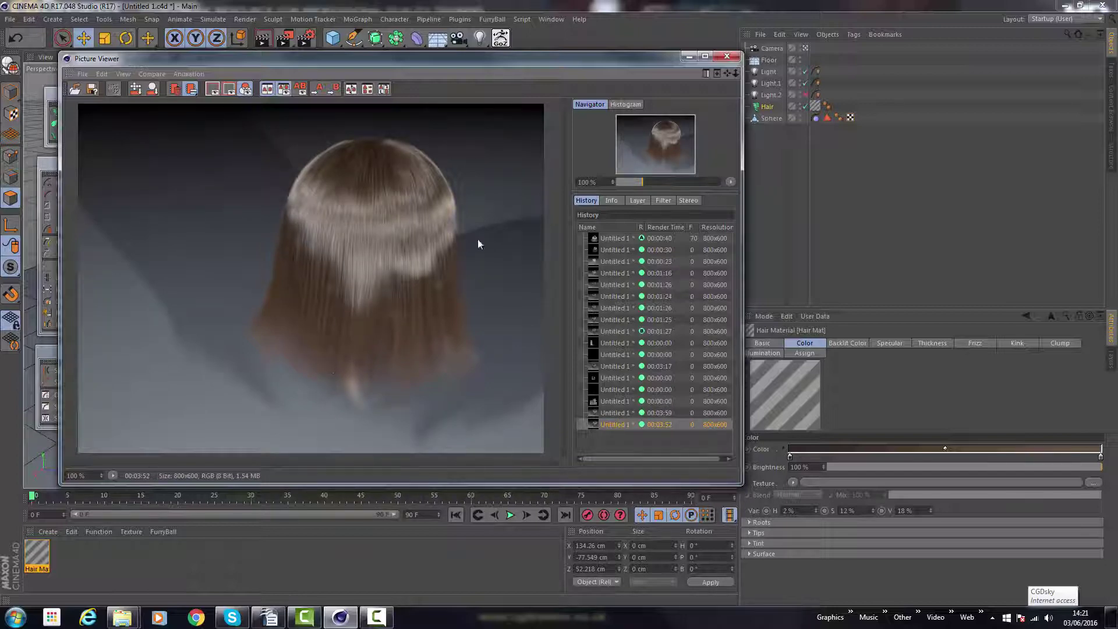
click(601, 412)
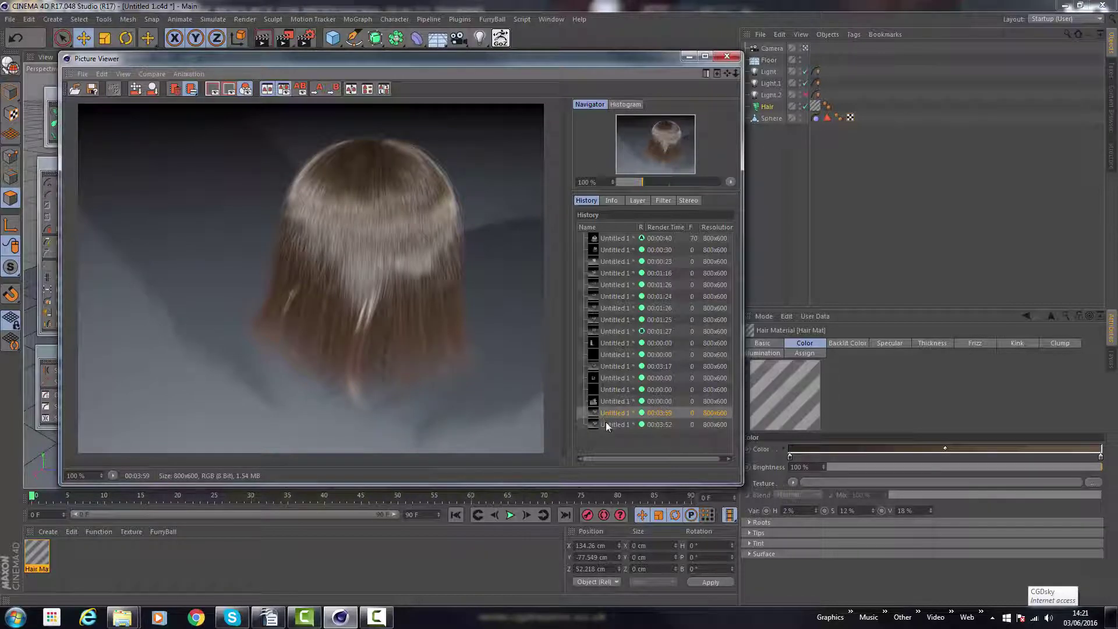
click(606, 423)
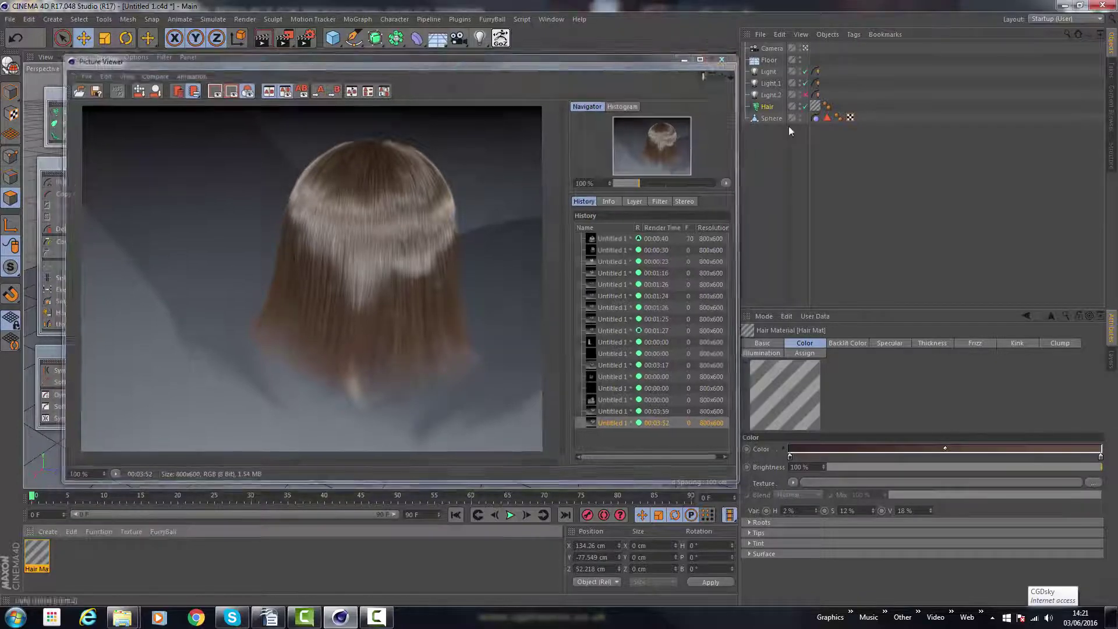
click(727, 56)
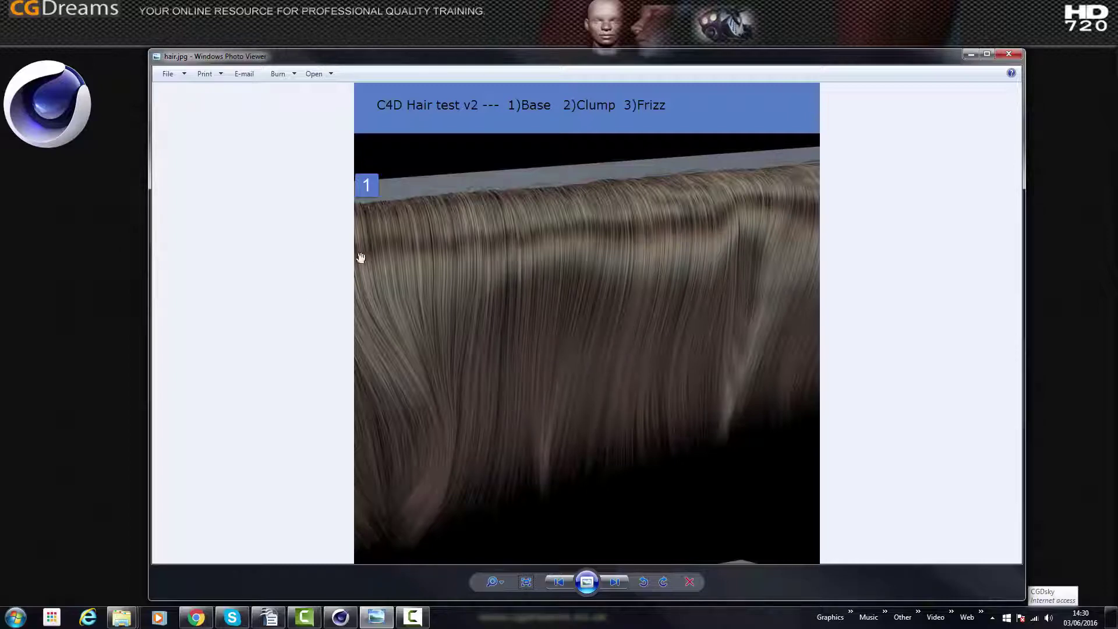
Step: Examine the Base, Clump and Frizz hair examples in the reference image hair.jpg in Windows Photo Viewer
drag(541, 392, 565, 165)
drag(569, 323, 564, 295)
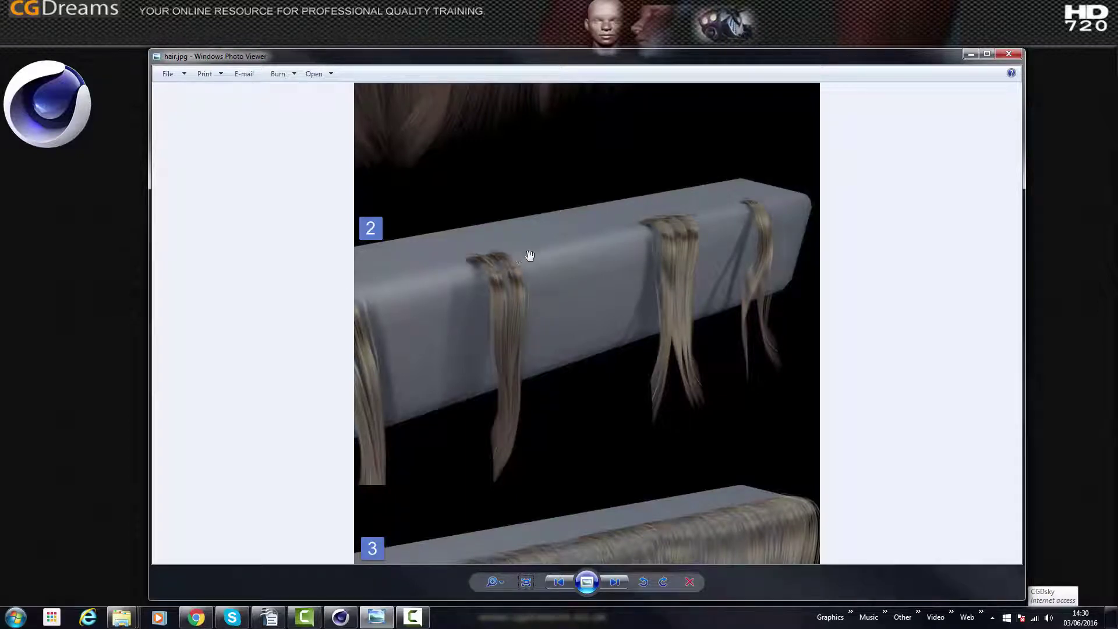
drag(527, 367, 521, 239)
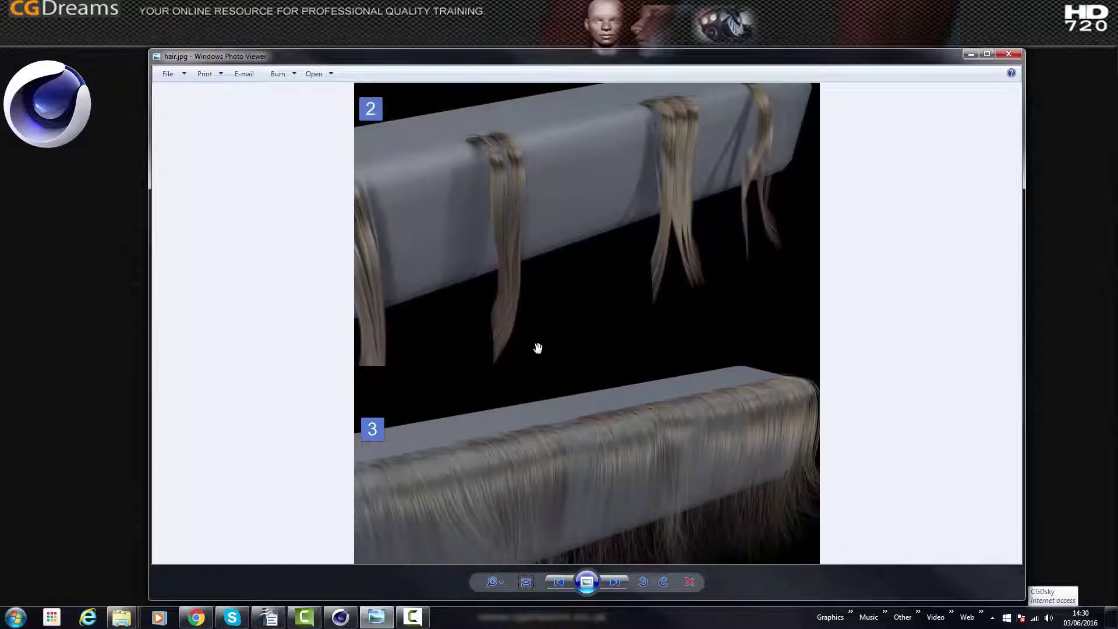